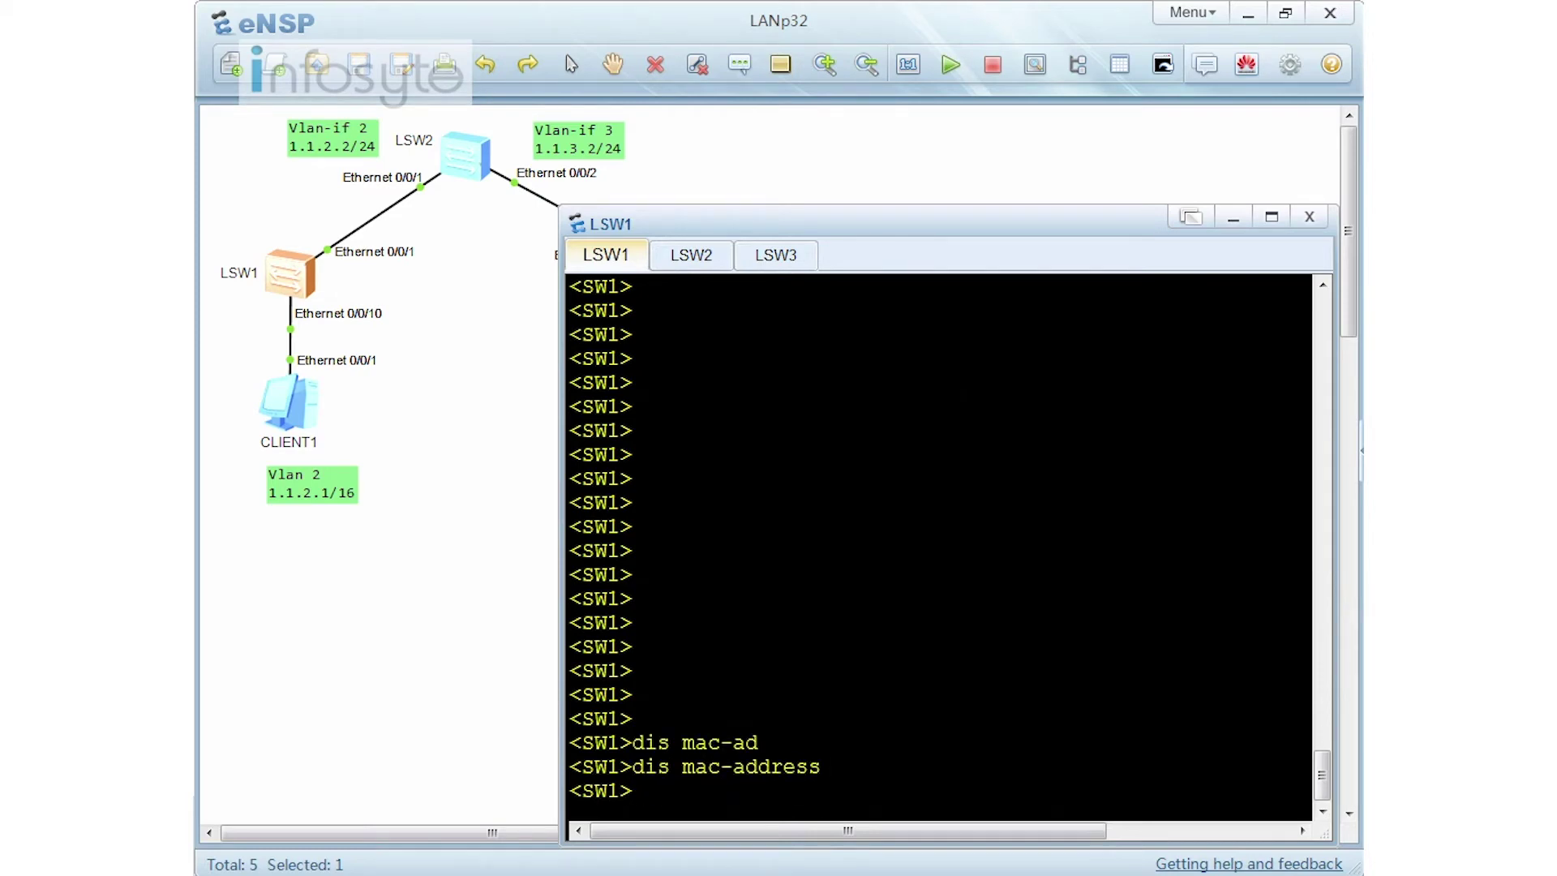
Ping 1.1.3.1 from CLIENT1's command line and close the CLIENT1 window.
{"action": "double_click", "coordinate": [305, 425]}
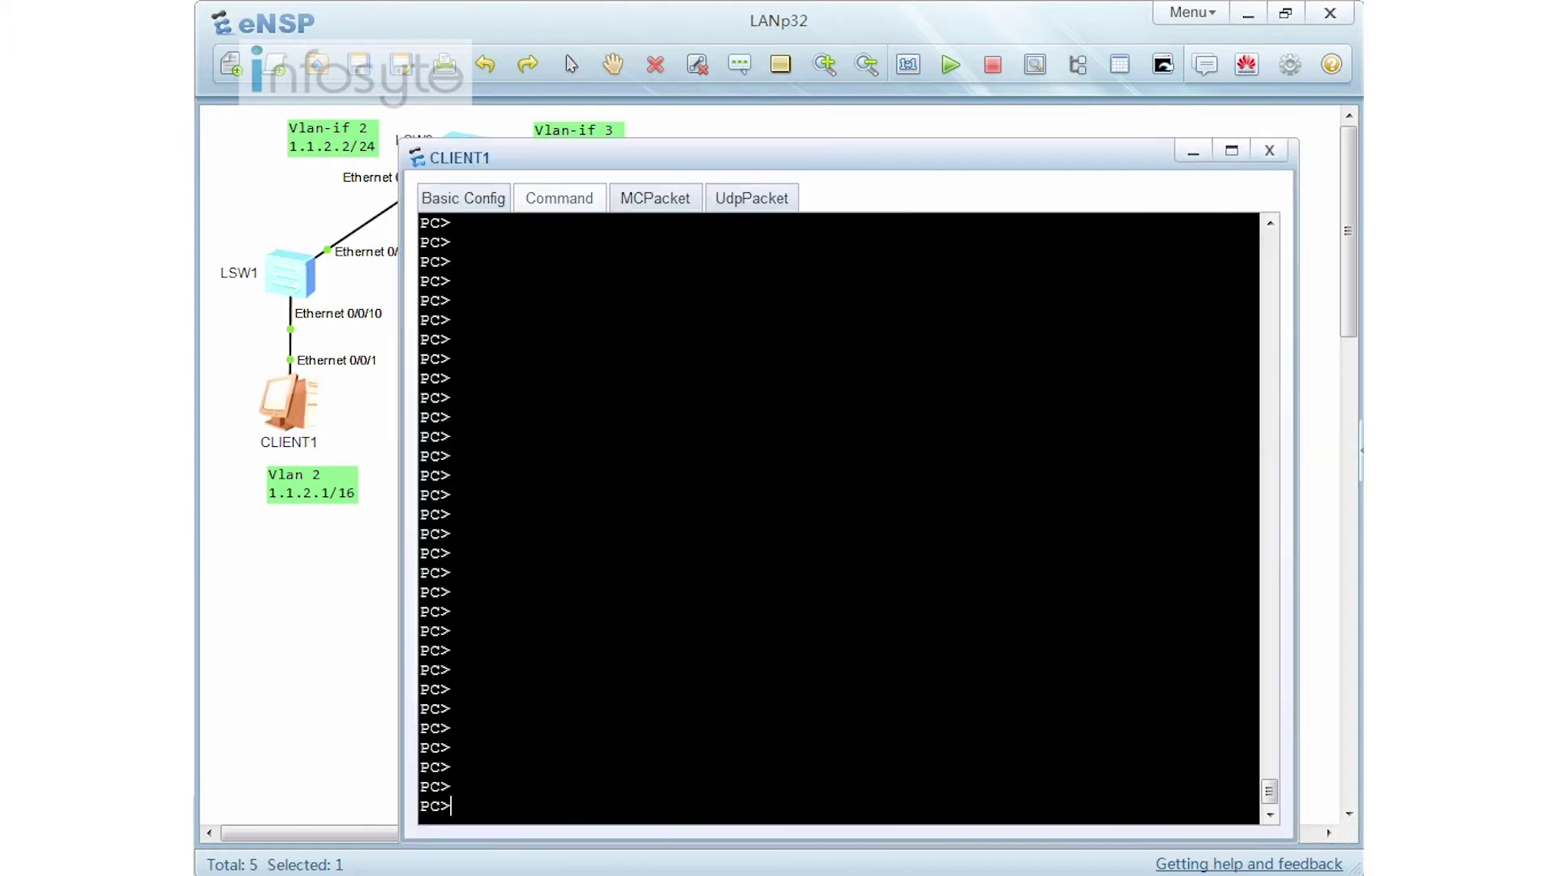
{"action": "type", "text": "ping 1.1.3.1"}
{"action": "key", "text": "Return"}
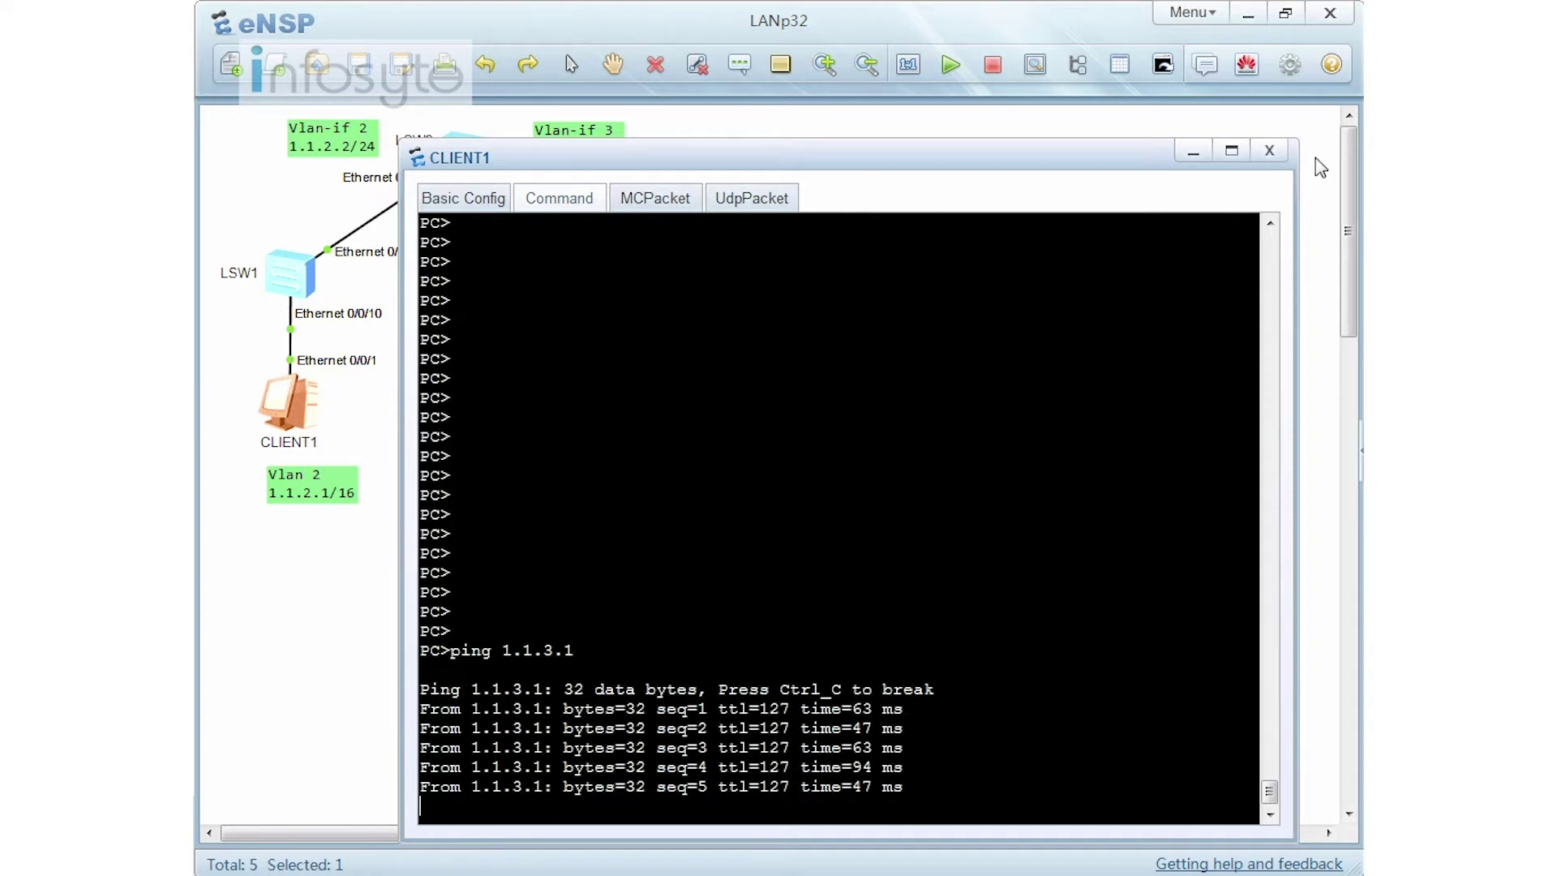
{"action": "left_click", "coordinate": [1268, 151]}
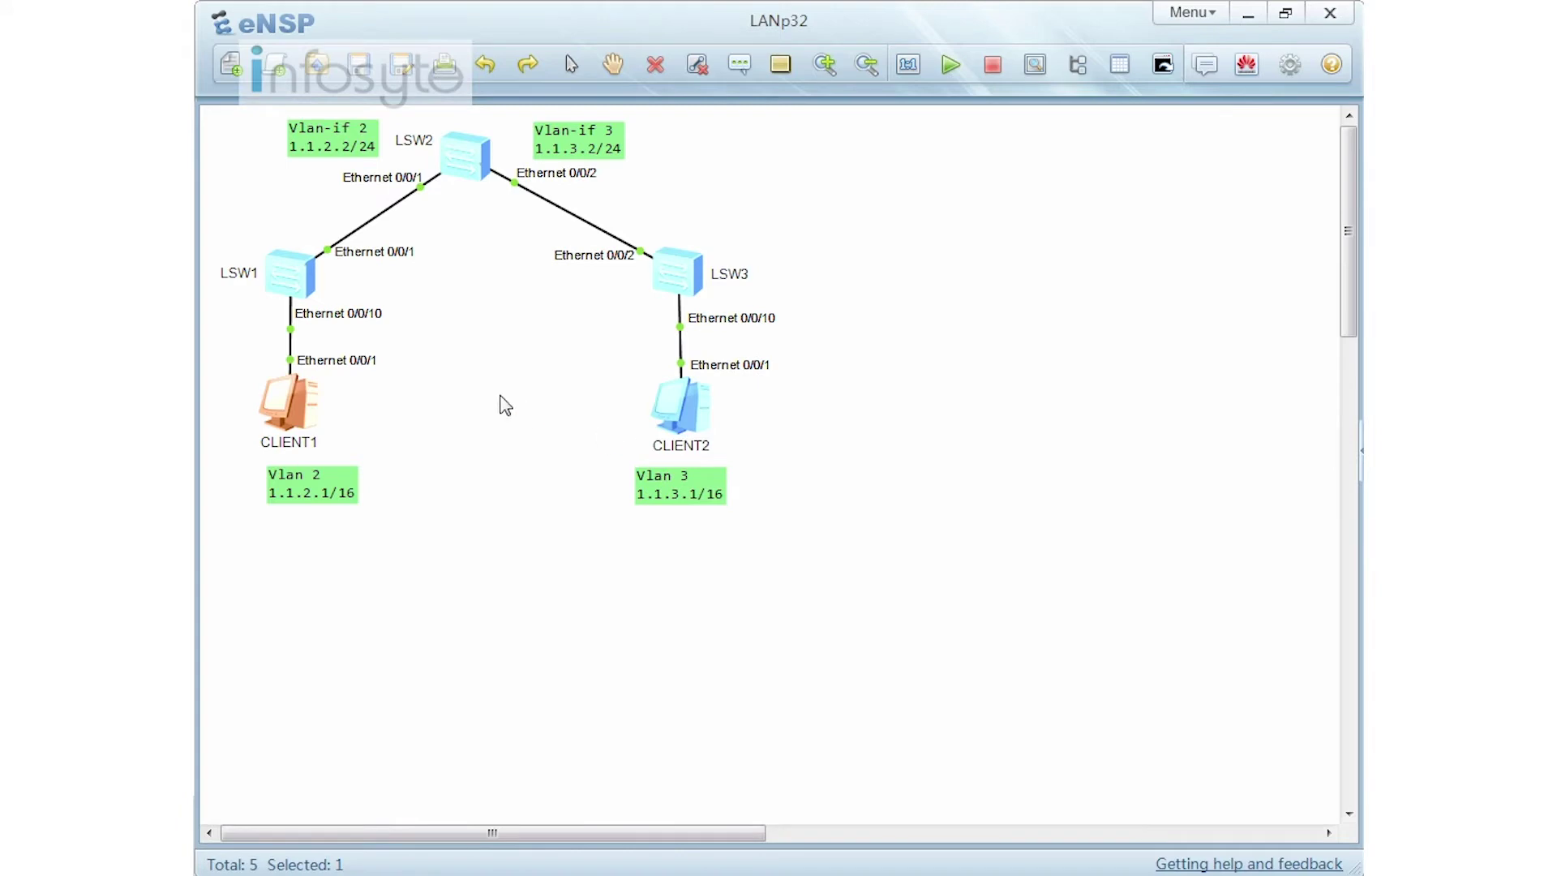
Display the MAC address table on LSW1 and examine the entry for port Eth0/0/10.
{"action": "double_click", "coordinate": [312, 290]}
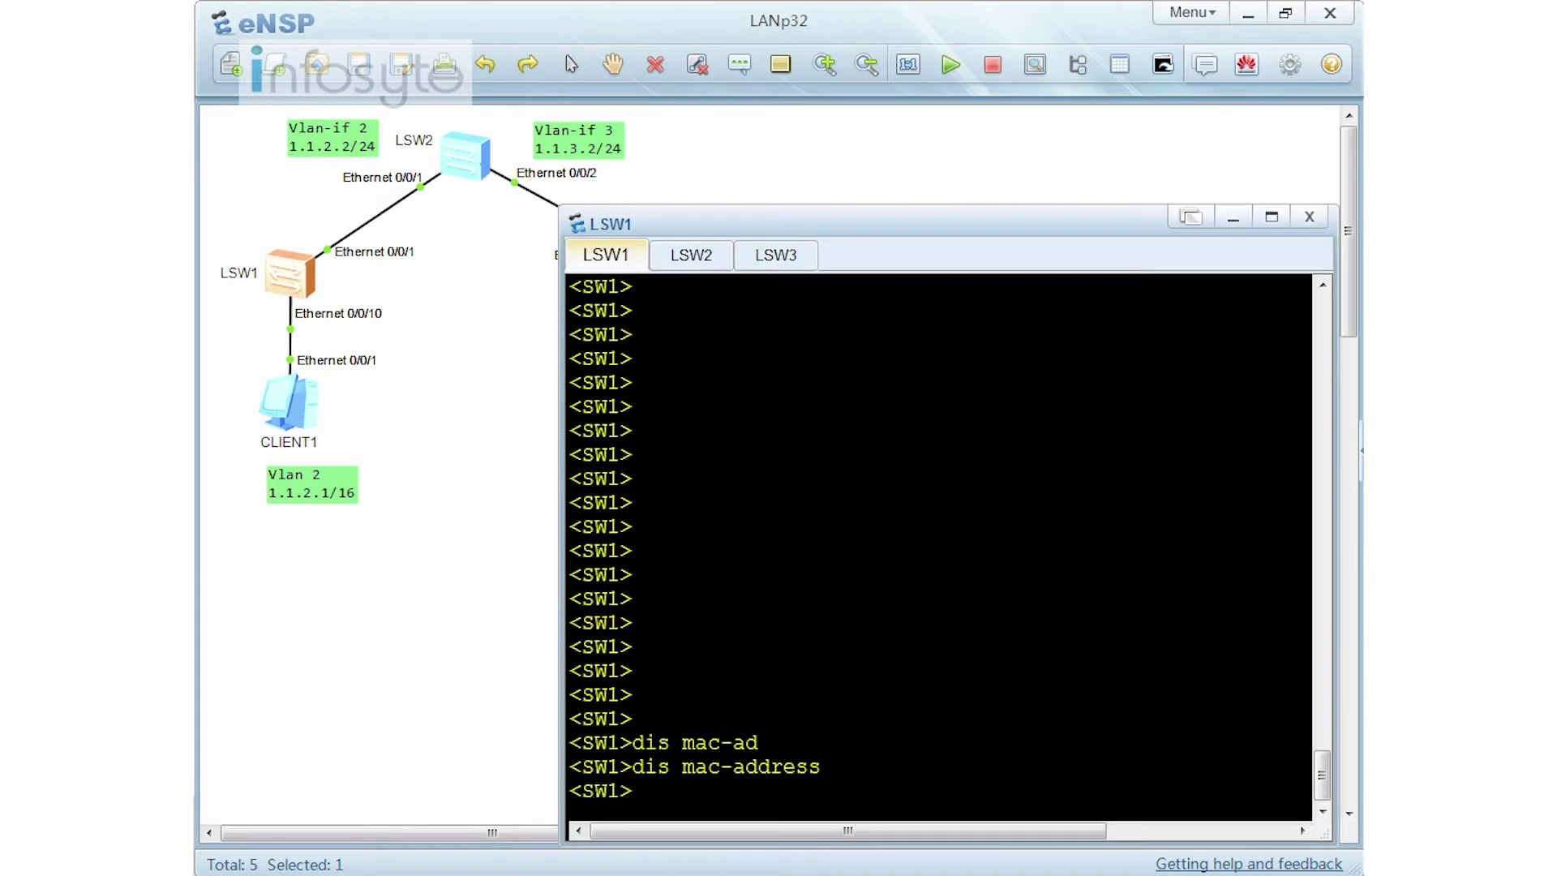
{"action": "key", "text": "Up"}
{"action": "key", "text": "Return"}
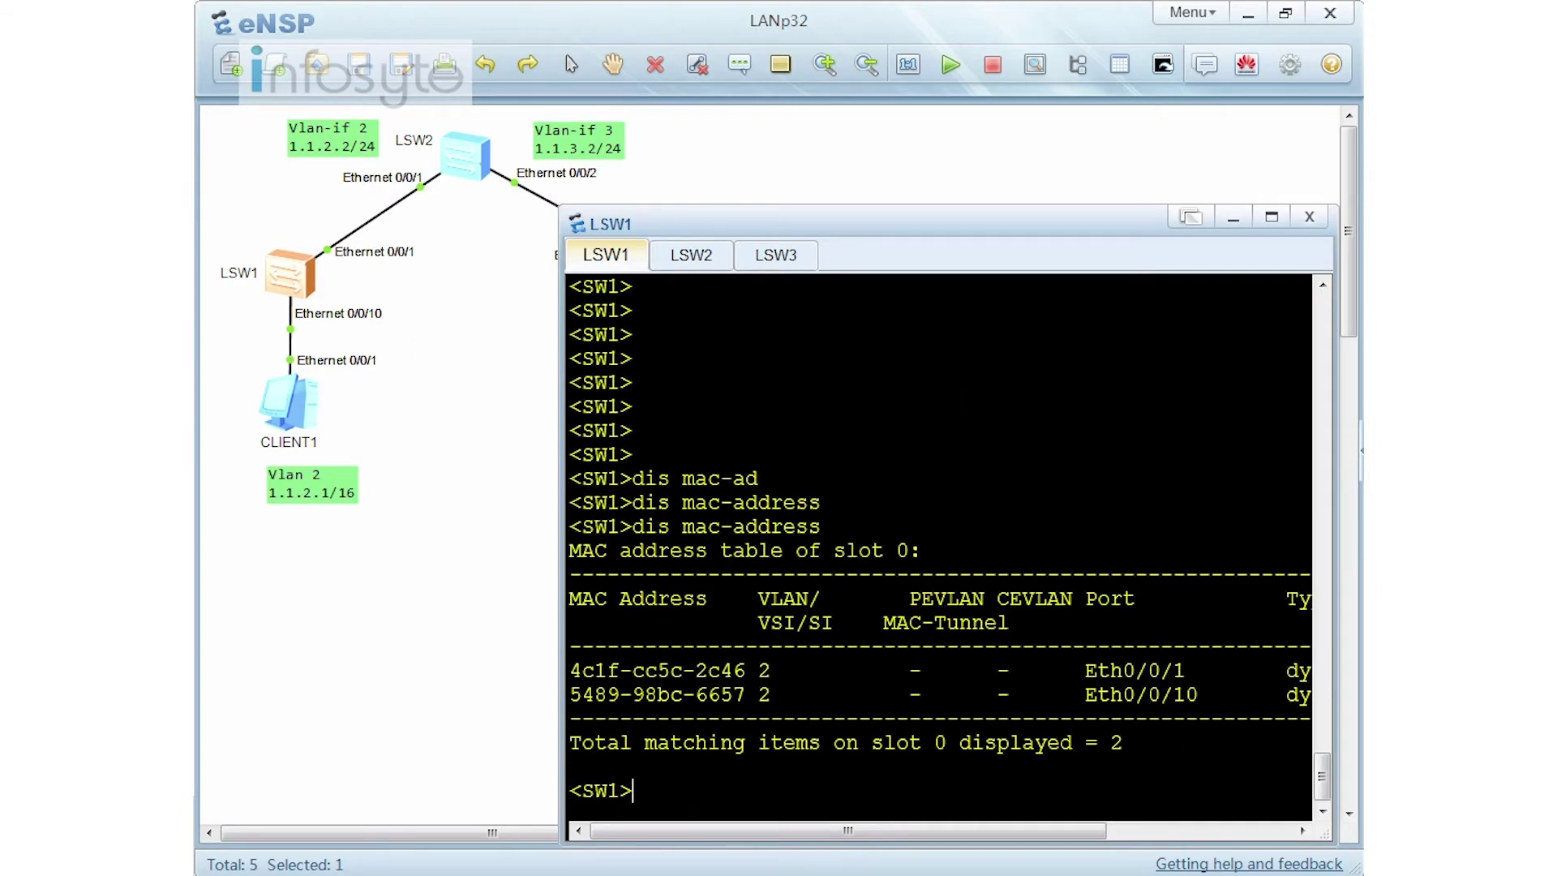
{"action": "left_click_drag", "start_coordinate": [559, 485], "coordinate": [397, 454]}
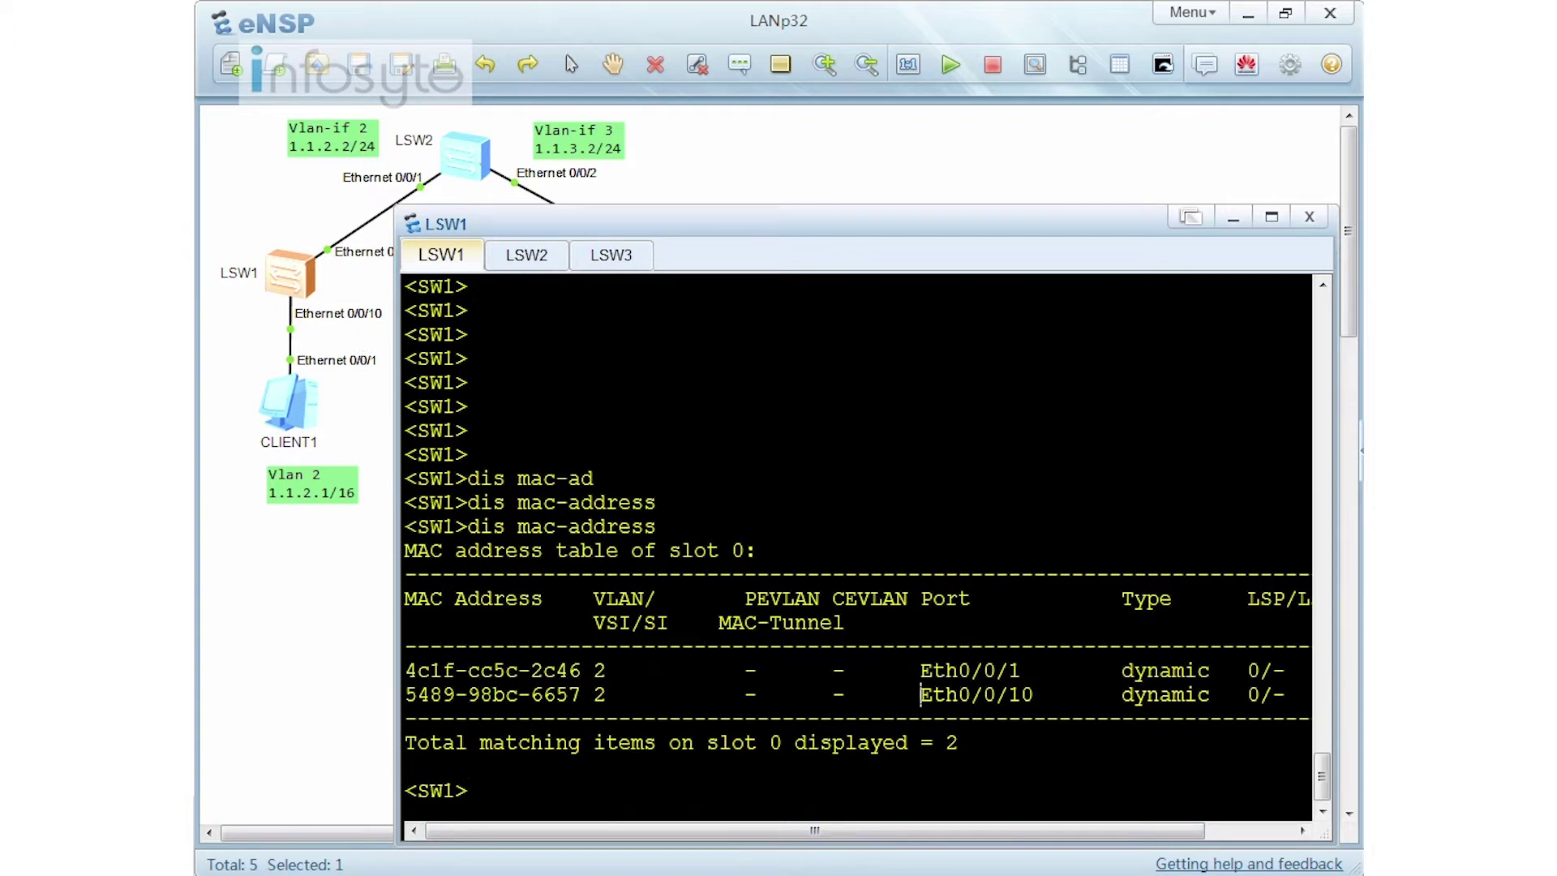
{"action": "left_click_drag", "start_coordinate": [921, 695], "coordinate": [1033, 695]}
{"action": "left_click", "coordinate": [1033, 695]}
Enter the system view on SW1 and open the view of interface e0/0/10.
{"action": "type", "text": "sys"}
{"action": "key", "text": "Return"}
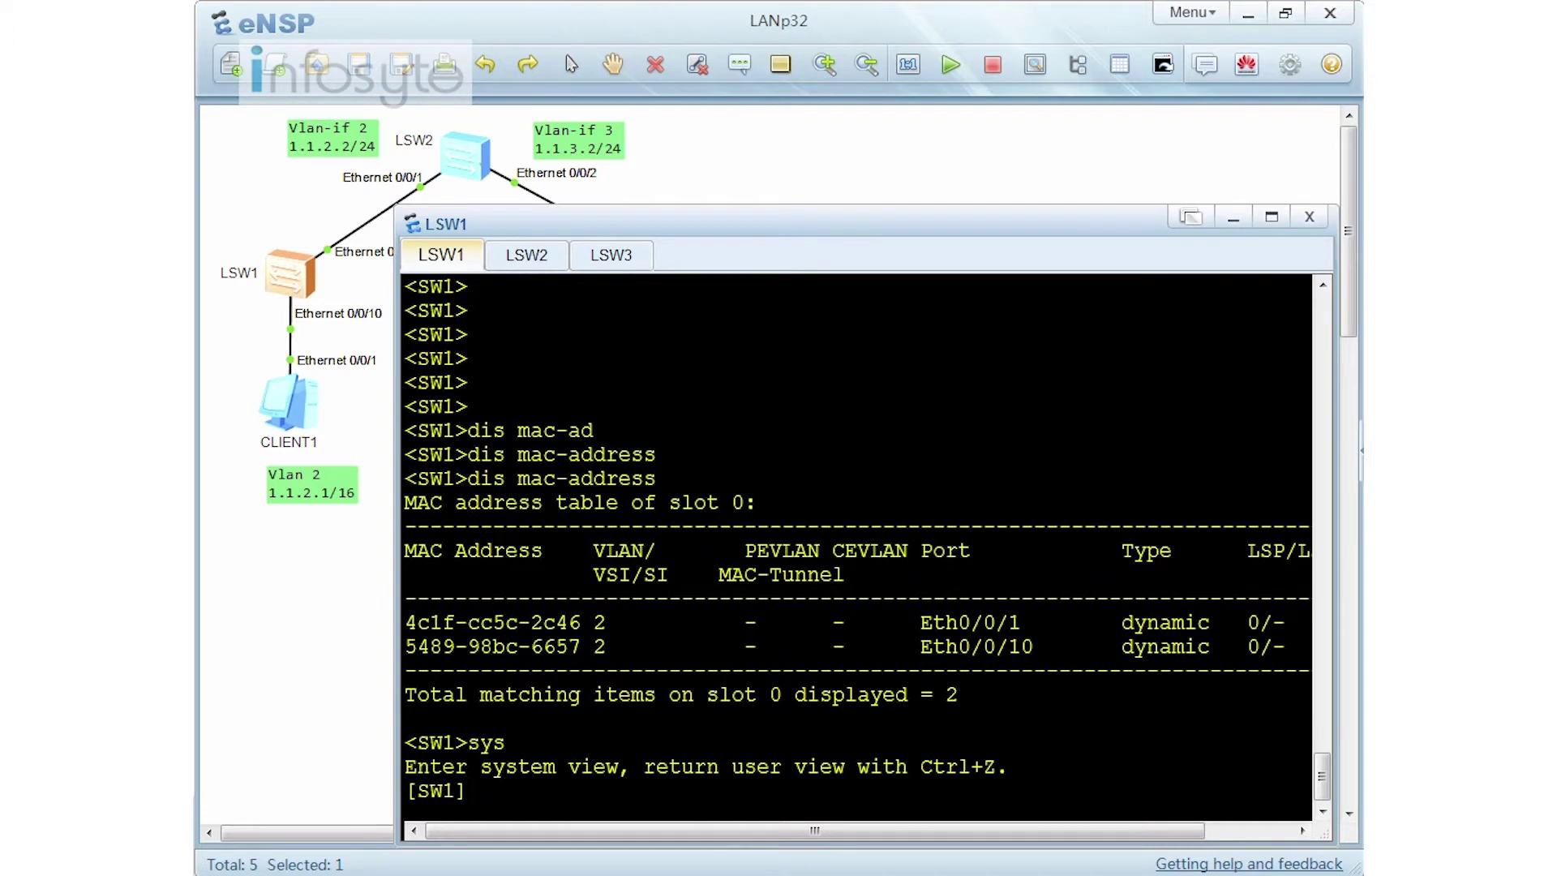
{"action": "key", "text": "Return"}
{"action": "key", "text": "Return"}
{"action": "key", "text": "Return"}
{"action": "type", "text": "int "}
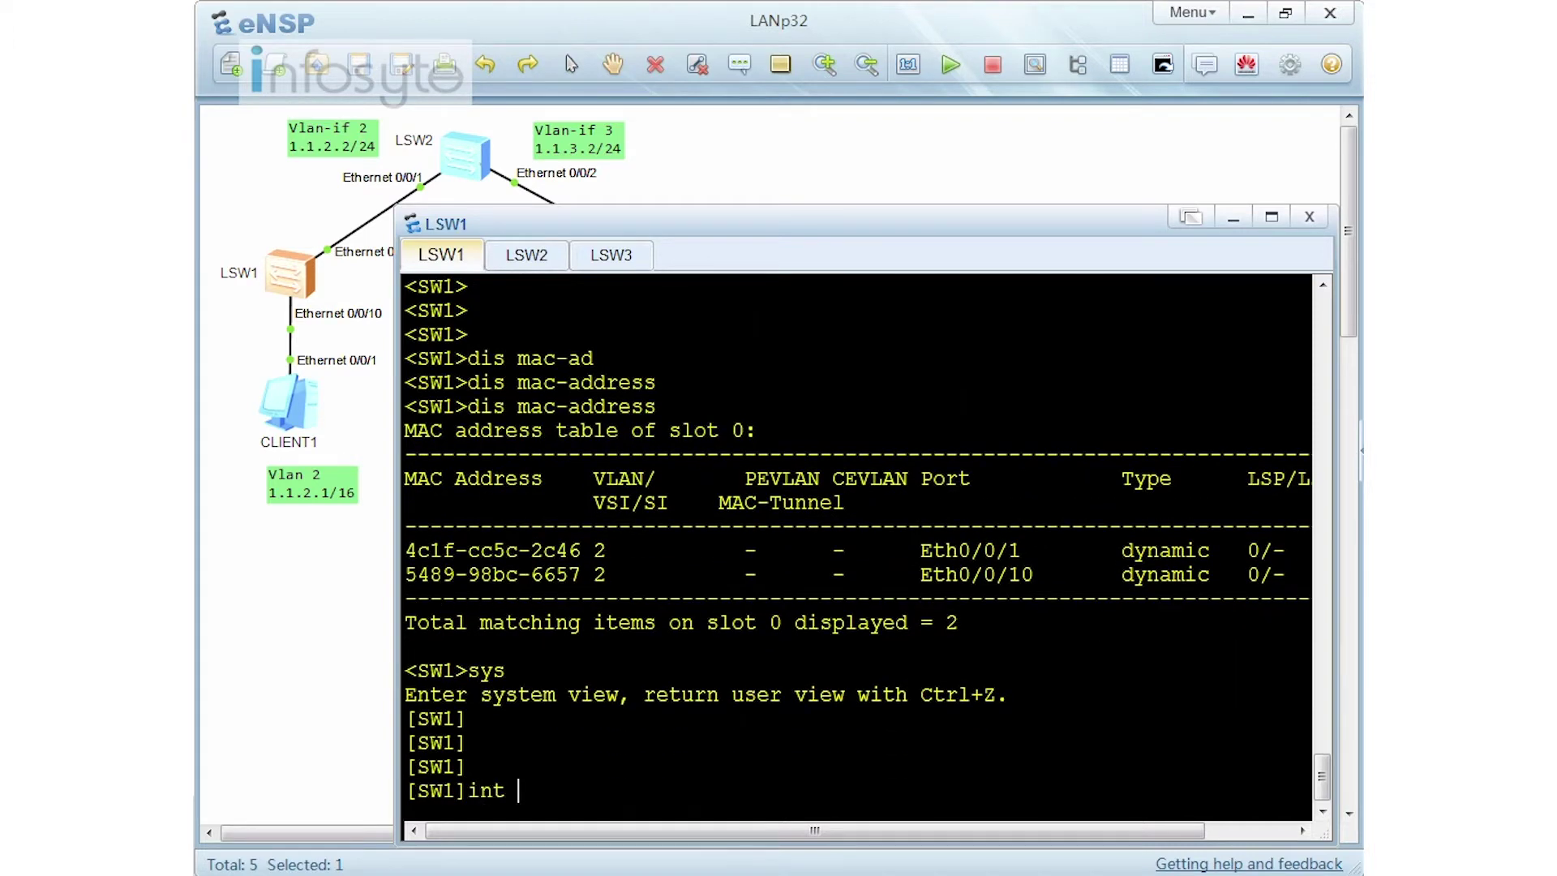
{"action": "type", "text": "e0/0/10"}
{"action": "key", "text": "Return"}
{"action": "key", "text": "Return"}
{"action": "key", "text": "Return"}
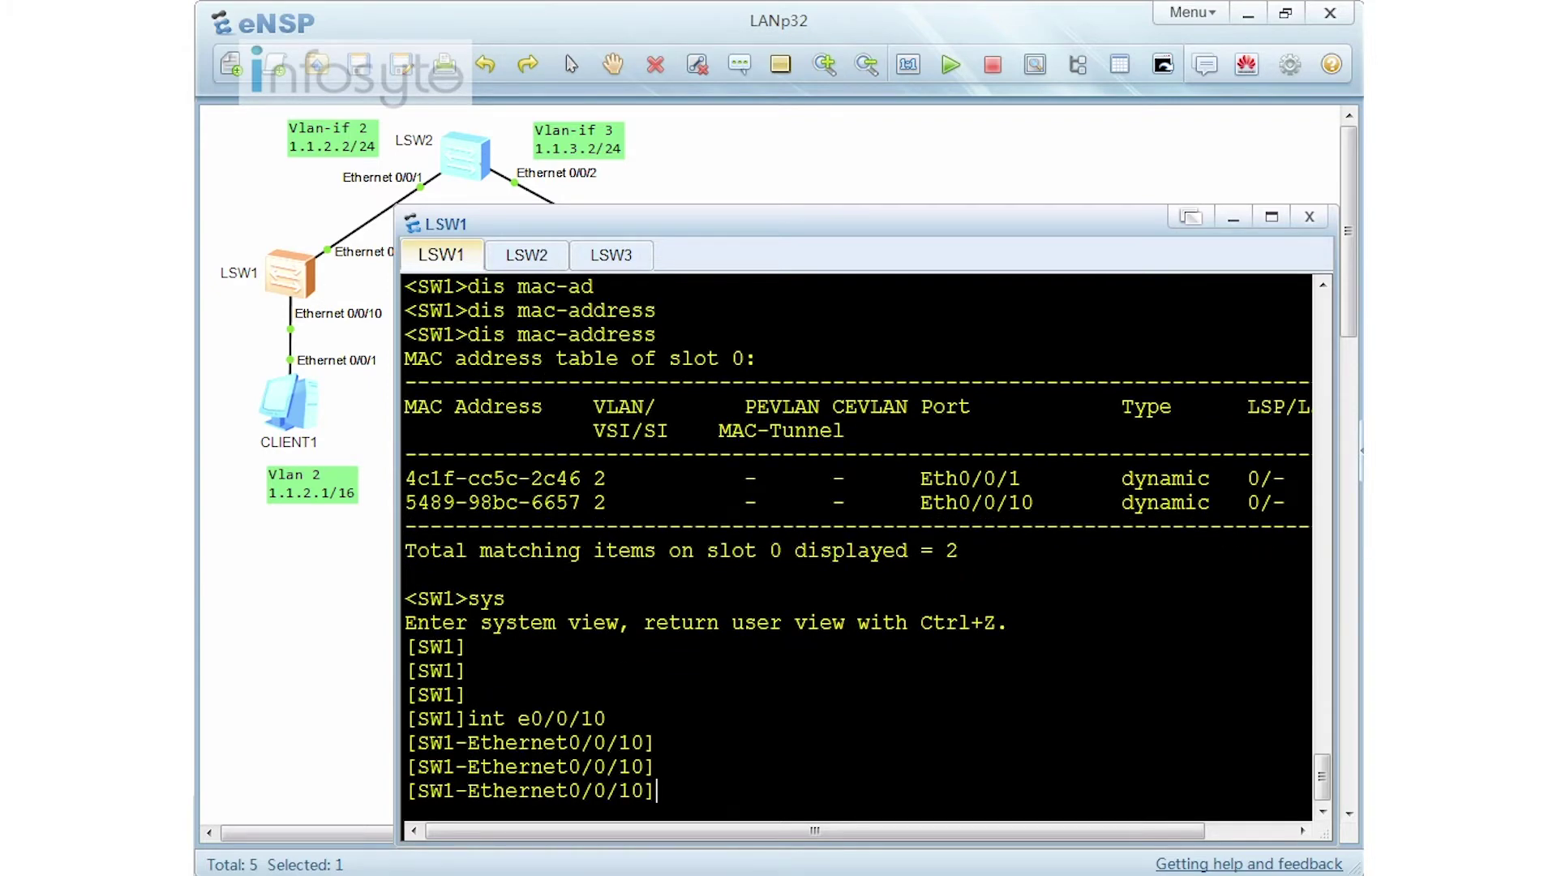
Enable port security on Ethernet0/0/10 with port-security enable.
{"action": "type", "text": "port-se"}
{"action": "key", "text": "Tab"}
{"action": "type", "text": "en"}
{"action": "key", "text": "Tab"}
{"action": "key", "text": "Return"}
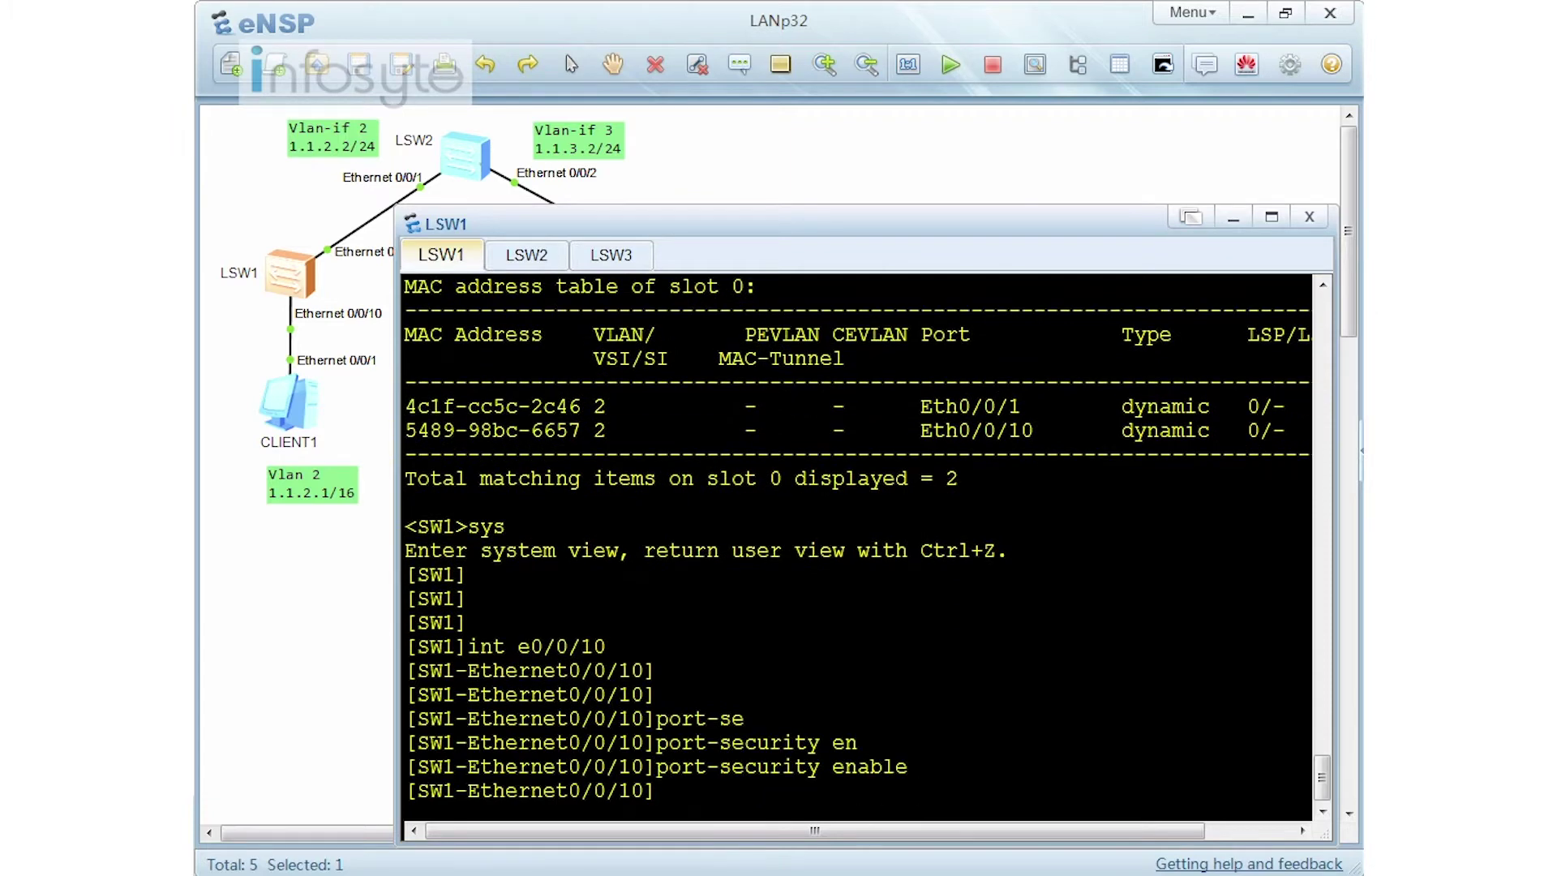
{"action": "key", "text": "Return"}
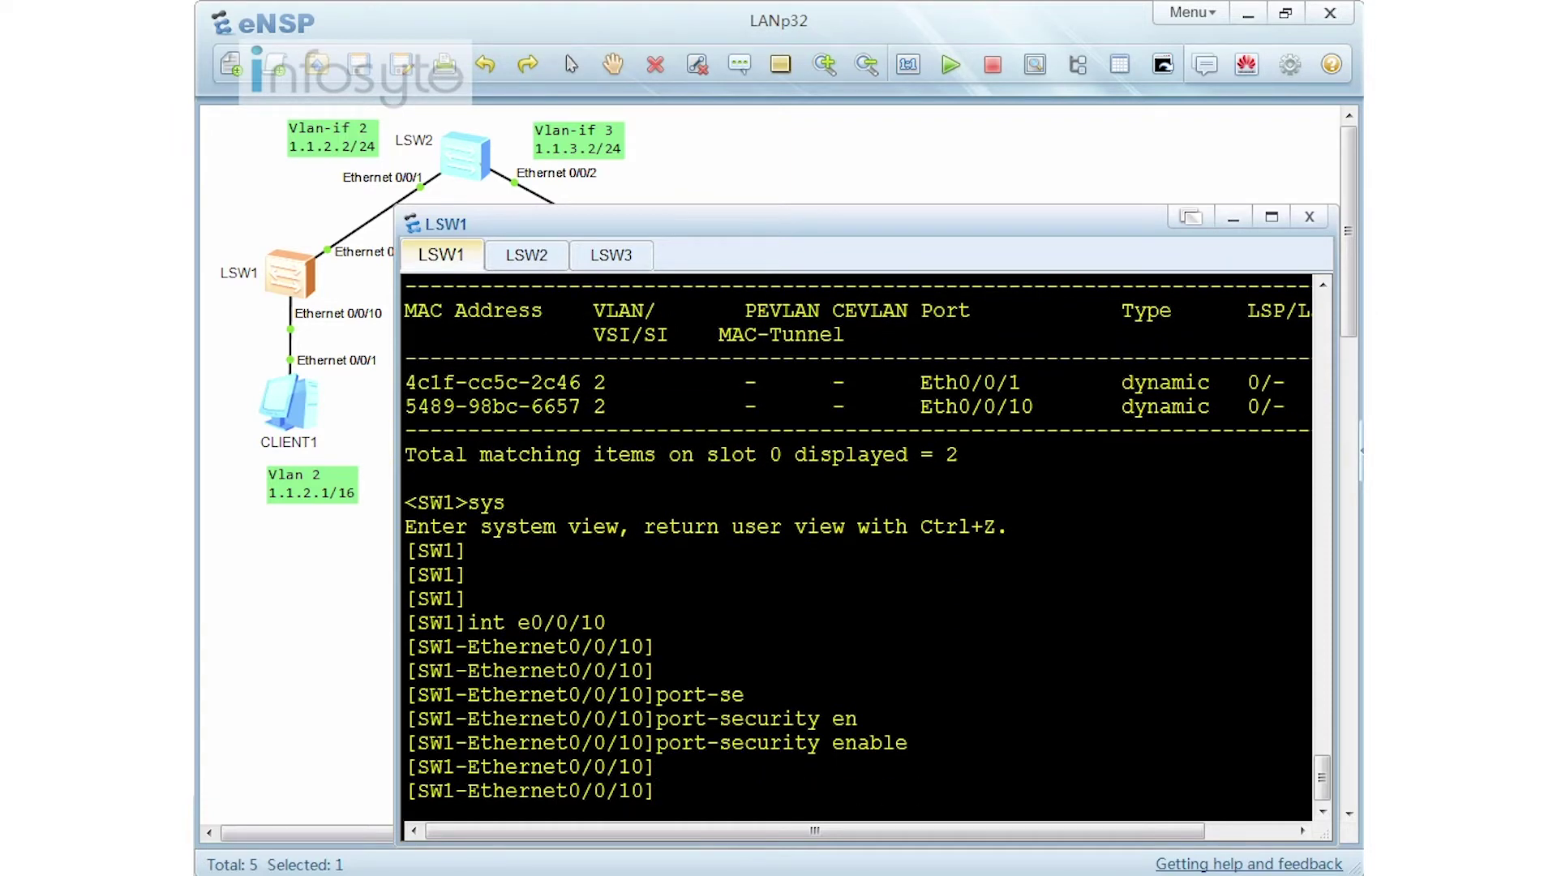
{"action": "key", "text": "Return"}
{"action": "key", "text": "Return"}
List the port-security protect-action options and set the action on Ethernet0/0/10 to shutdown.
{"action": "type", "text": "port"}
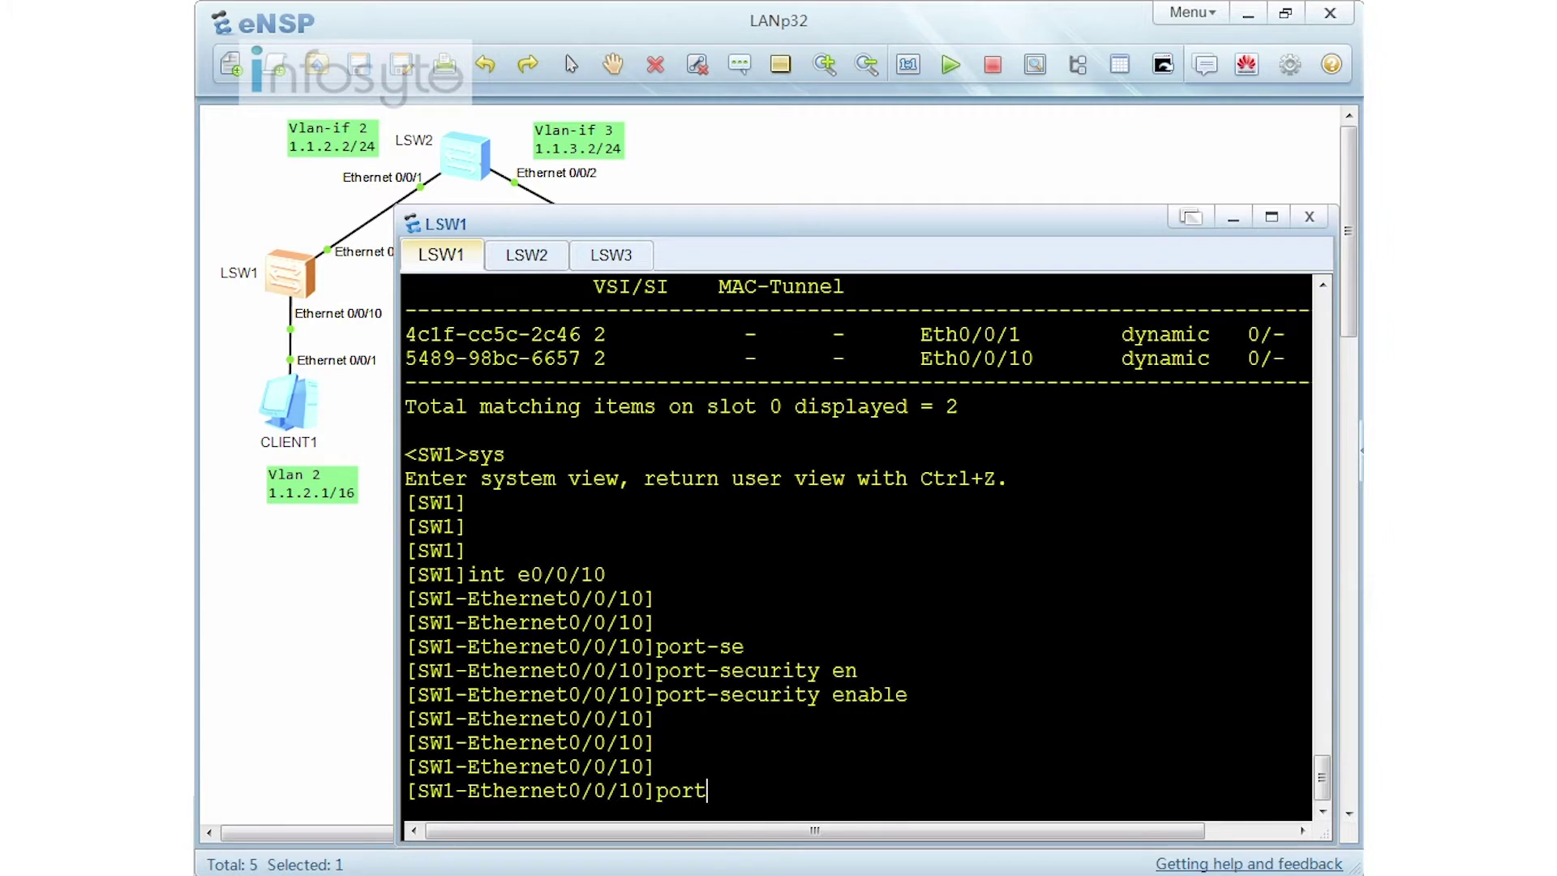
{"action": "type", "text": "-s"}
{"action": "key", "text": "Tab"}
{"action": "type", "text": "p"}
{"action": "key", "text": "Tab"}
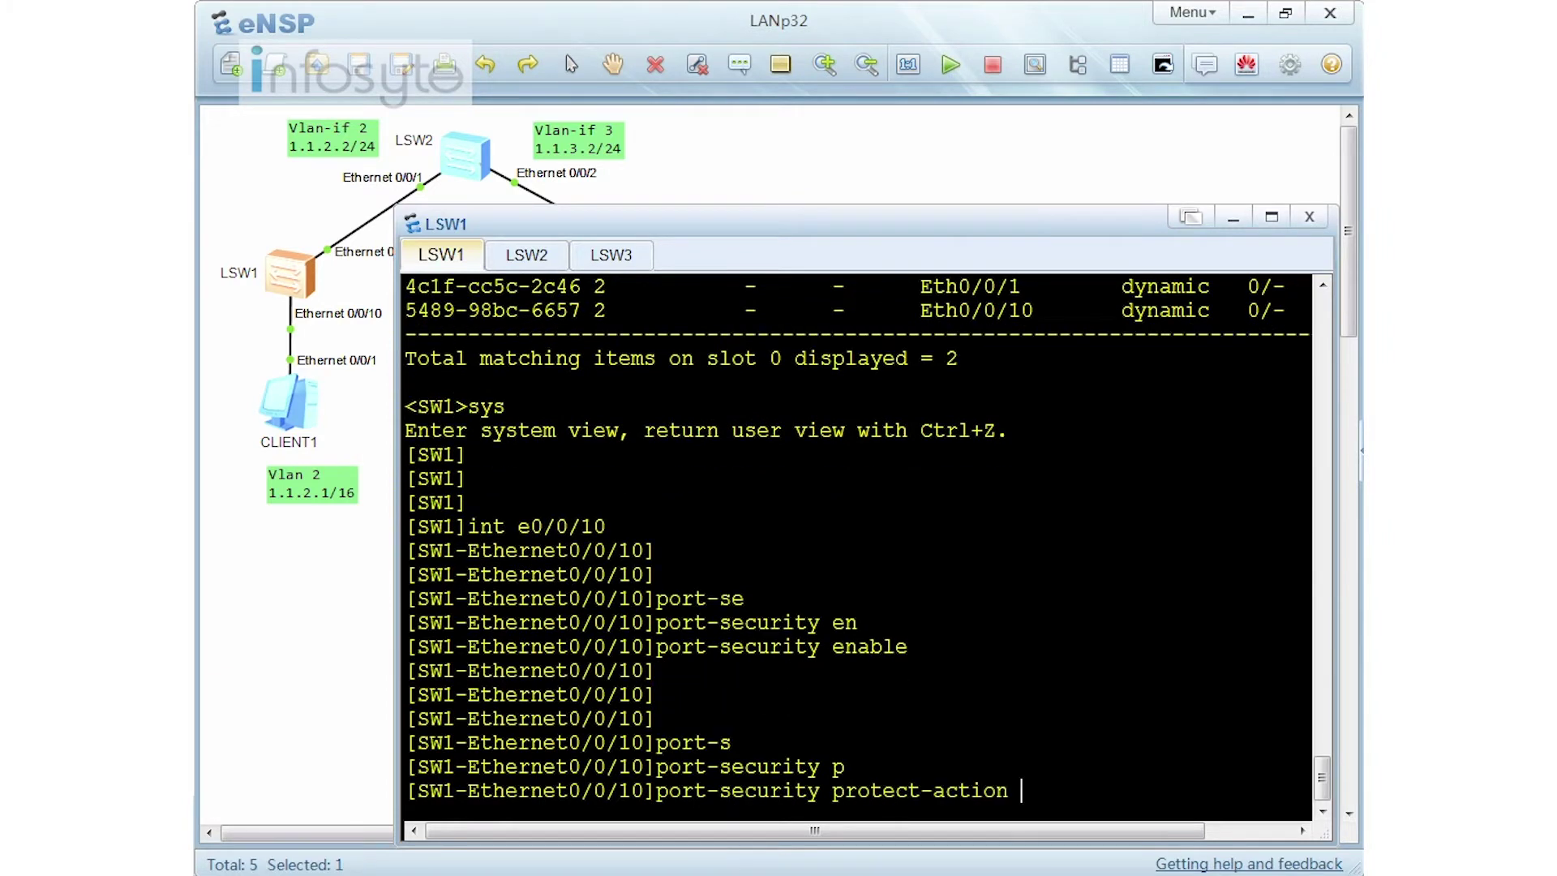
{"action": "type", "text": "?"}
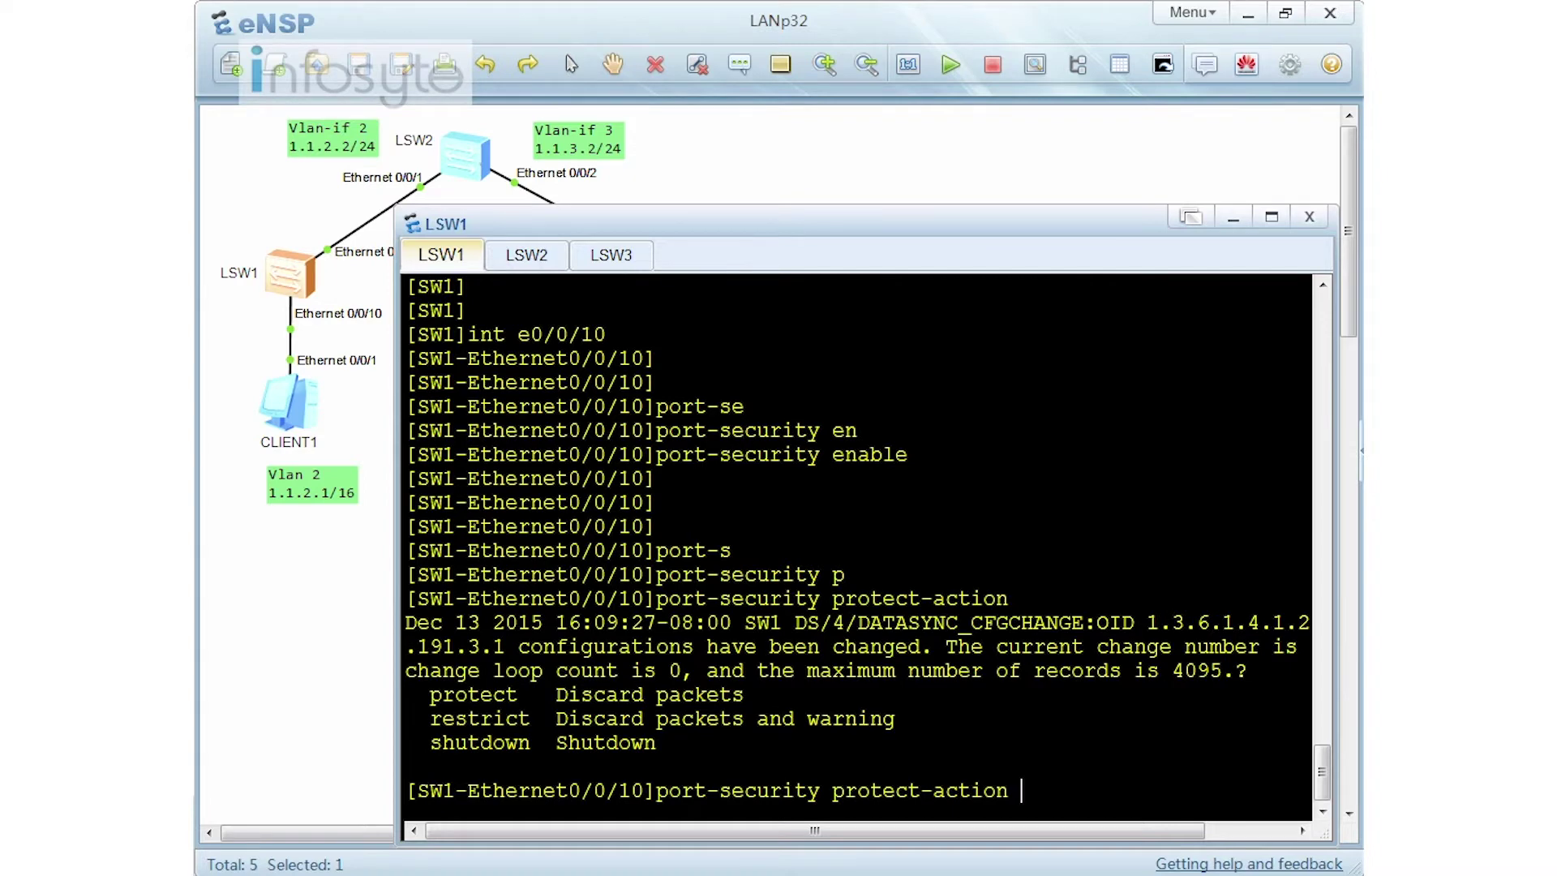
{"action": "left_click_drag", "start_coordinate": [418, 695], "coordinate": [756, 695]}
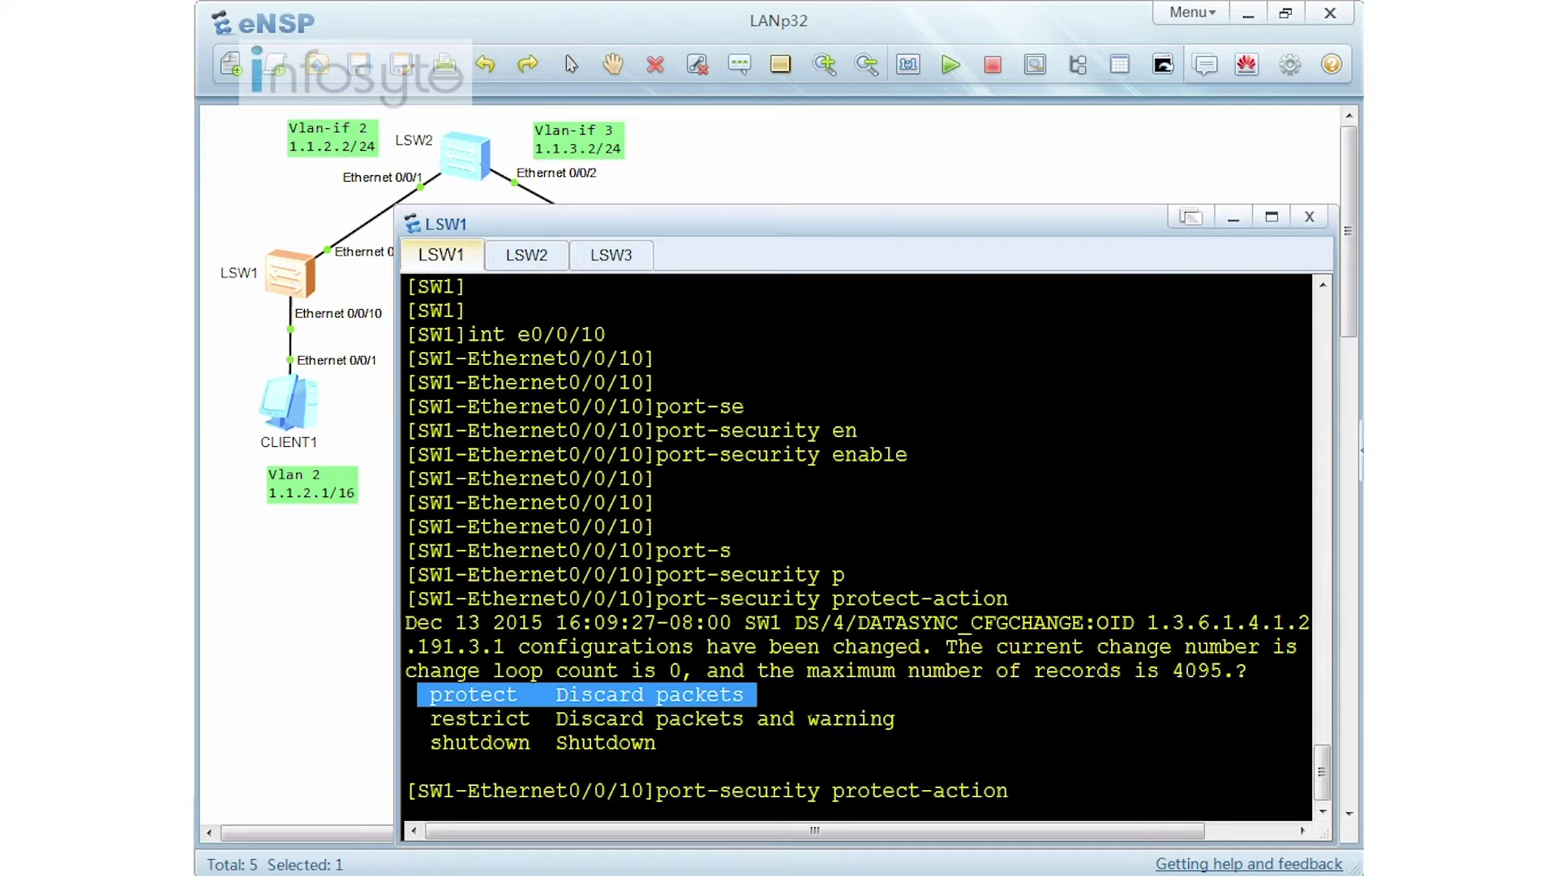
{"action": "left_click_drag", "start_coordinate": [418, 719], "coordinate": [531, 718]}
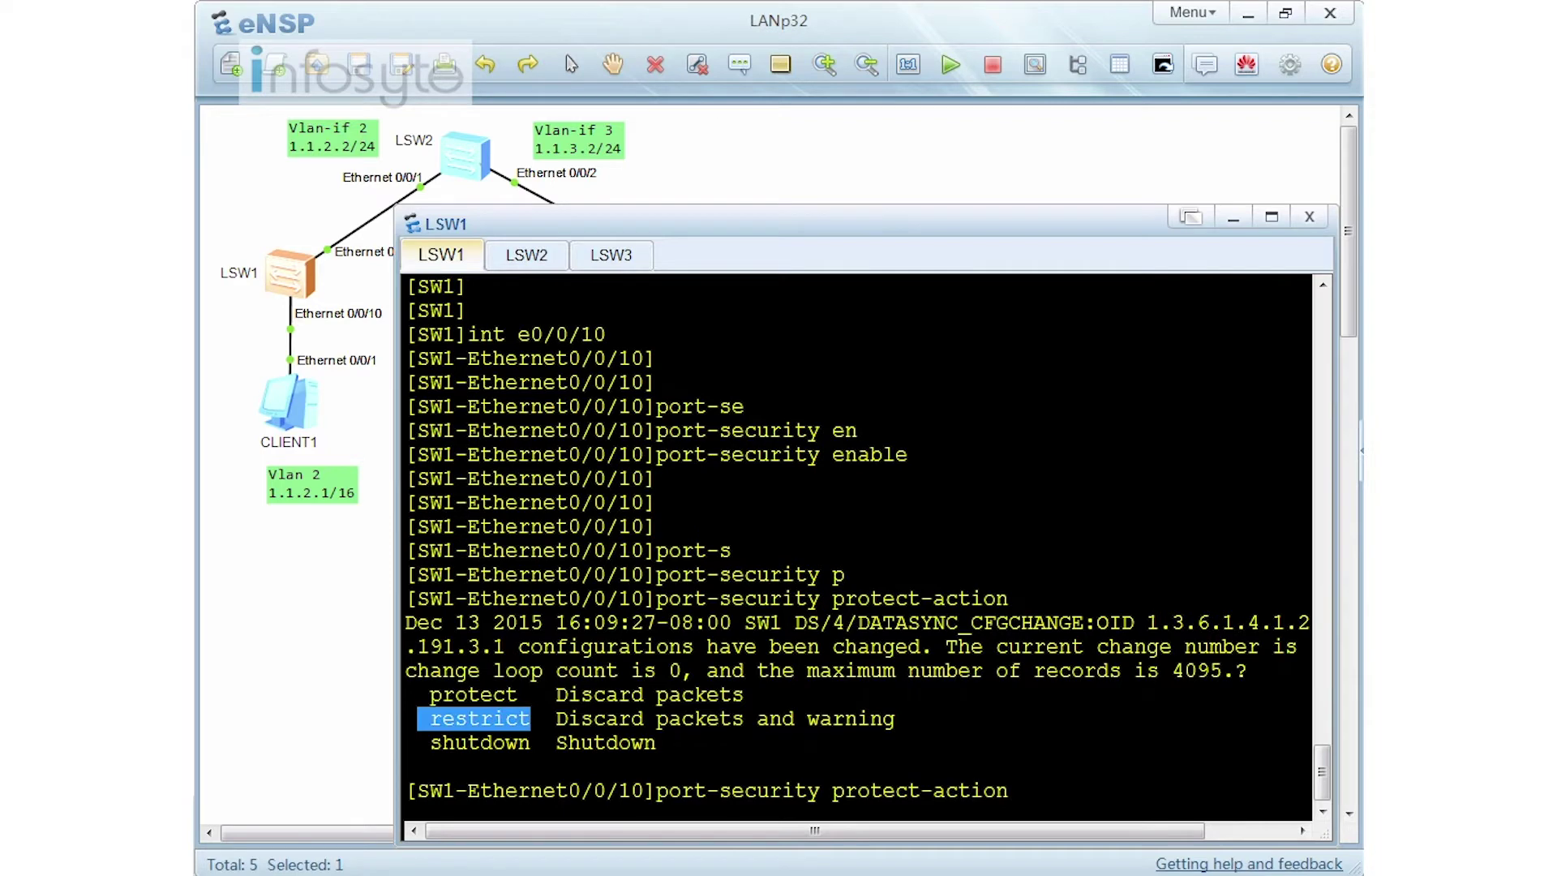
{"action": "left_click_drag", "start_coordinate": [430, 743], "coordinate": [531, 743]}
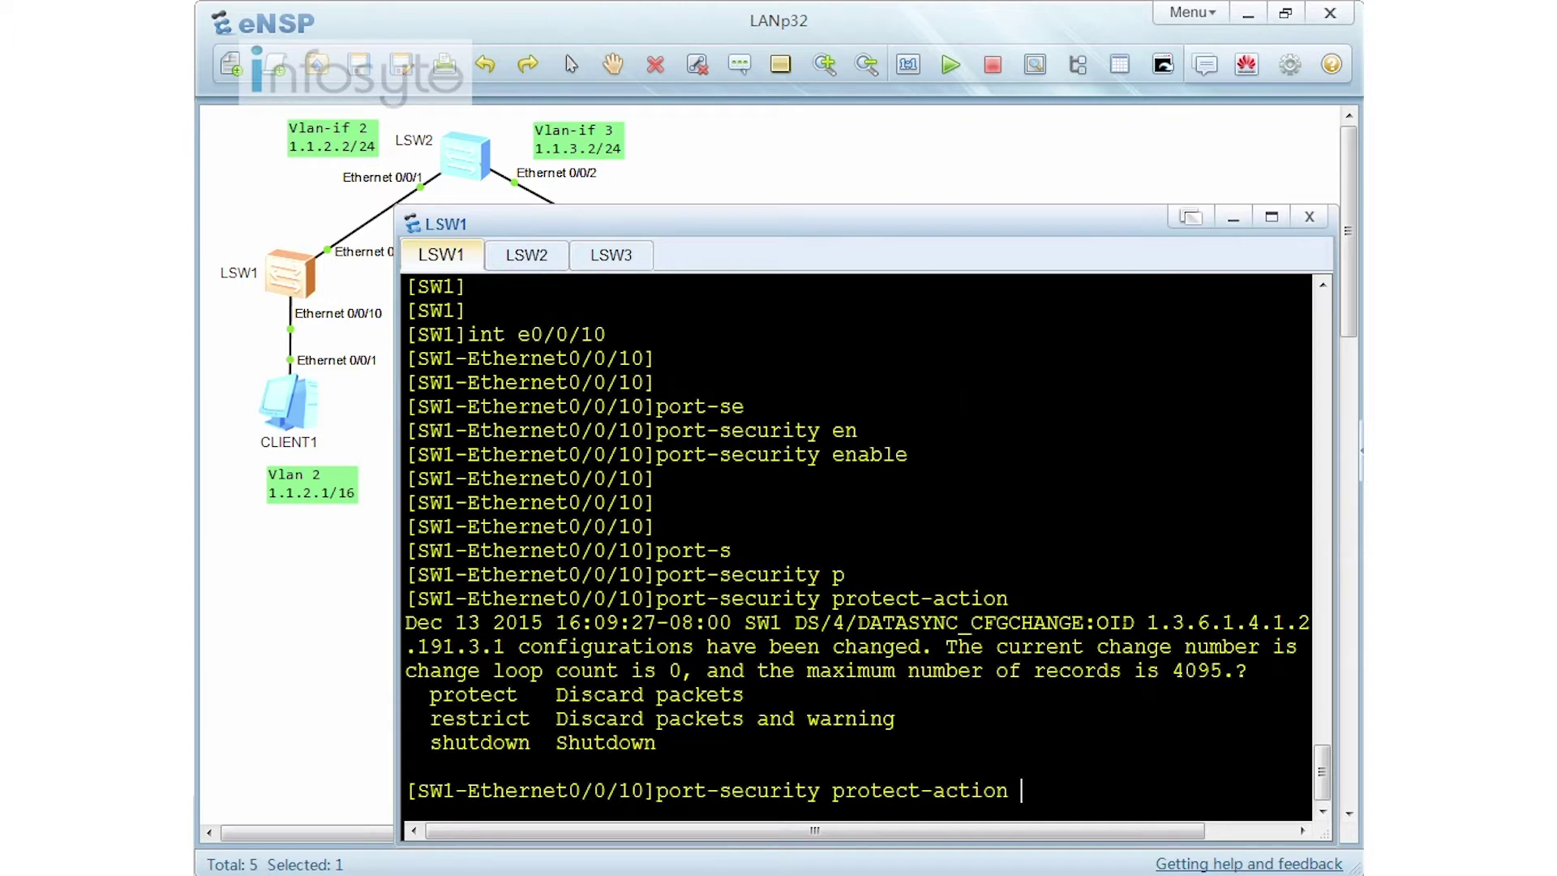
{"action": "type", "text": "sh"}
{"action": "key", "text": "Tab"}
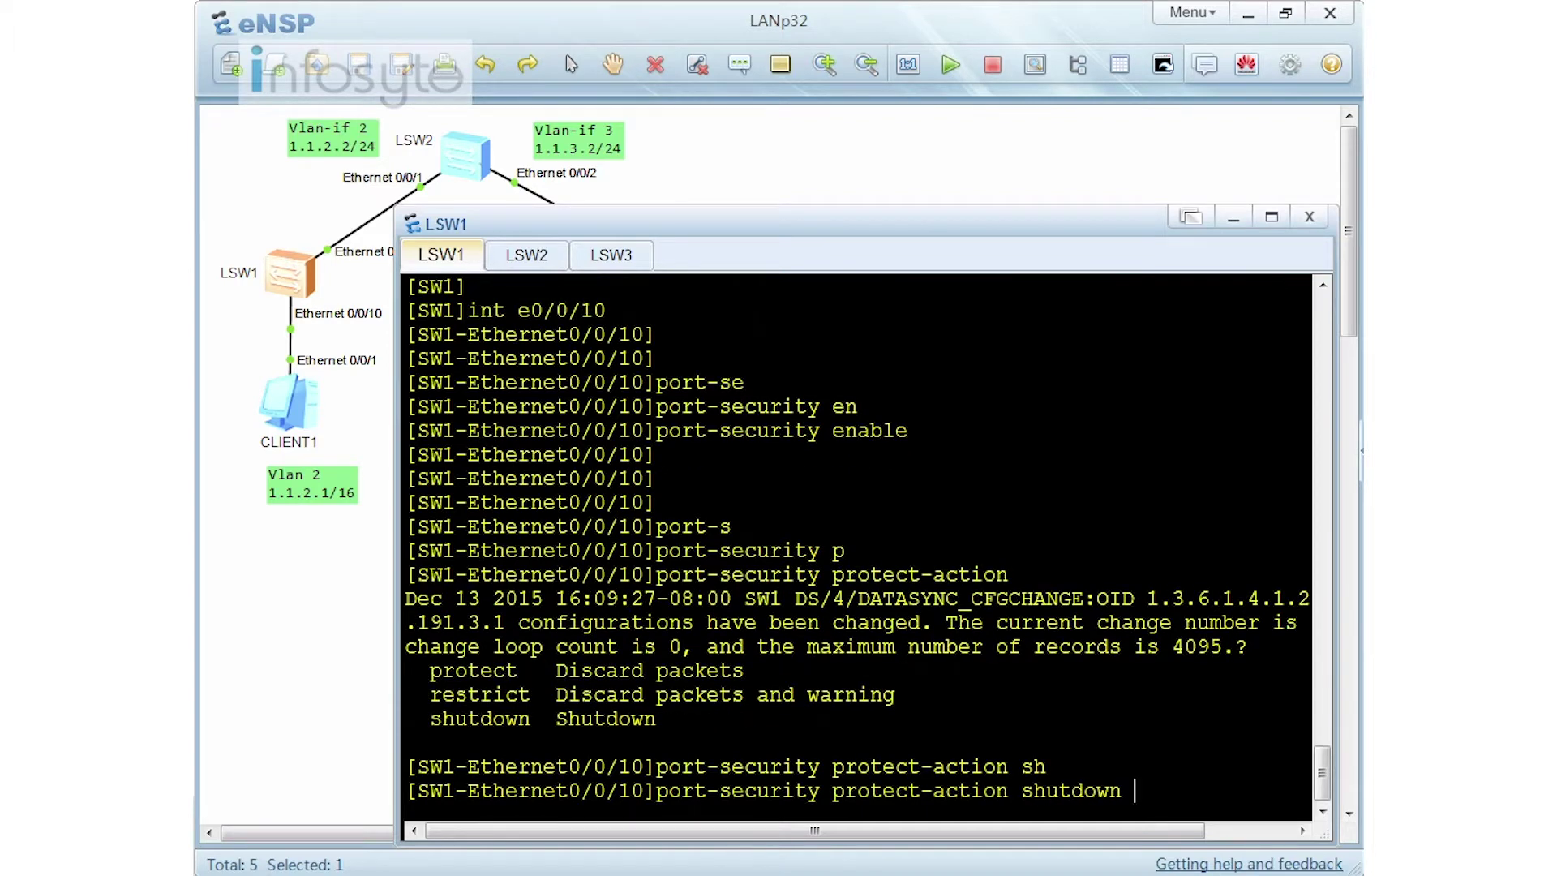
{"action": "key", "text": "Return"}
Limit Ethernet0/0/10 to one MAC address with port-security max-mac-num 1.
{"action": "type", "text": "port-s"}
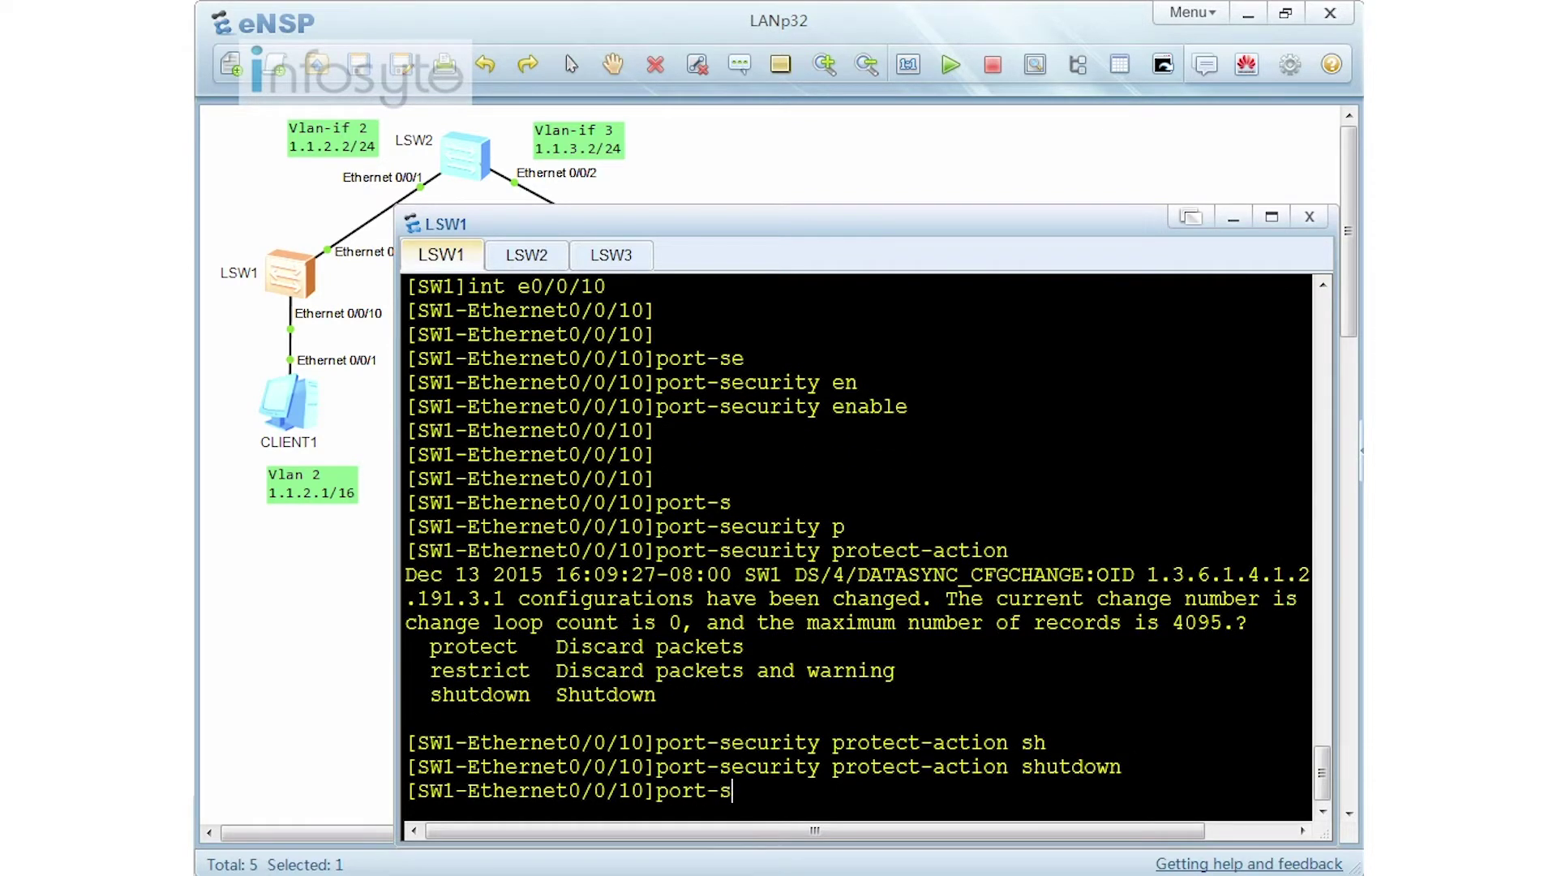
{"action": "key", "text": "Tab"}
{"action": "type", "text": "ma"}
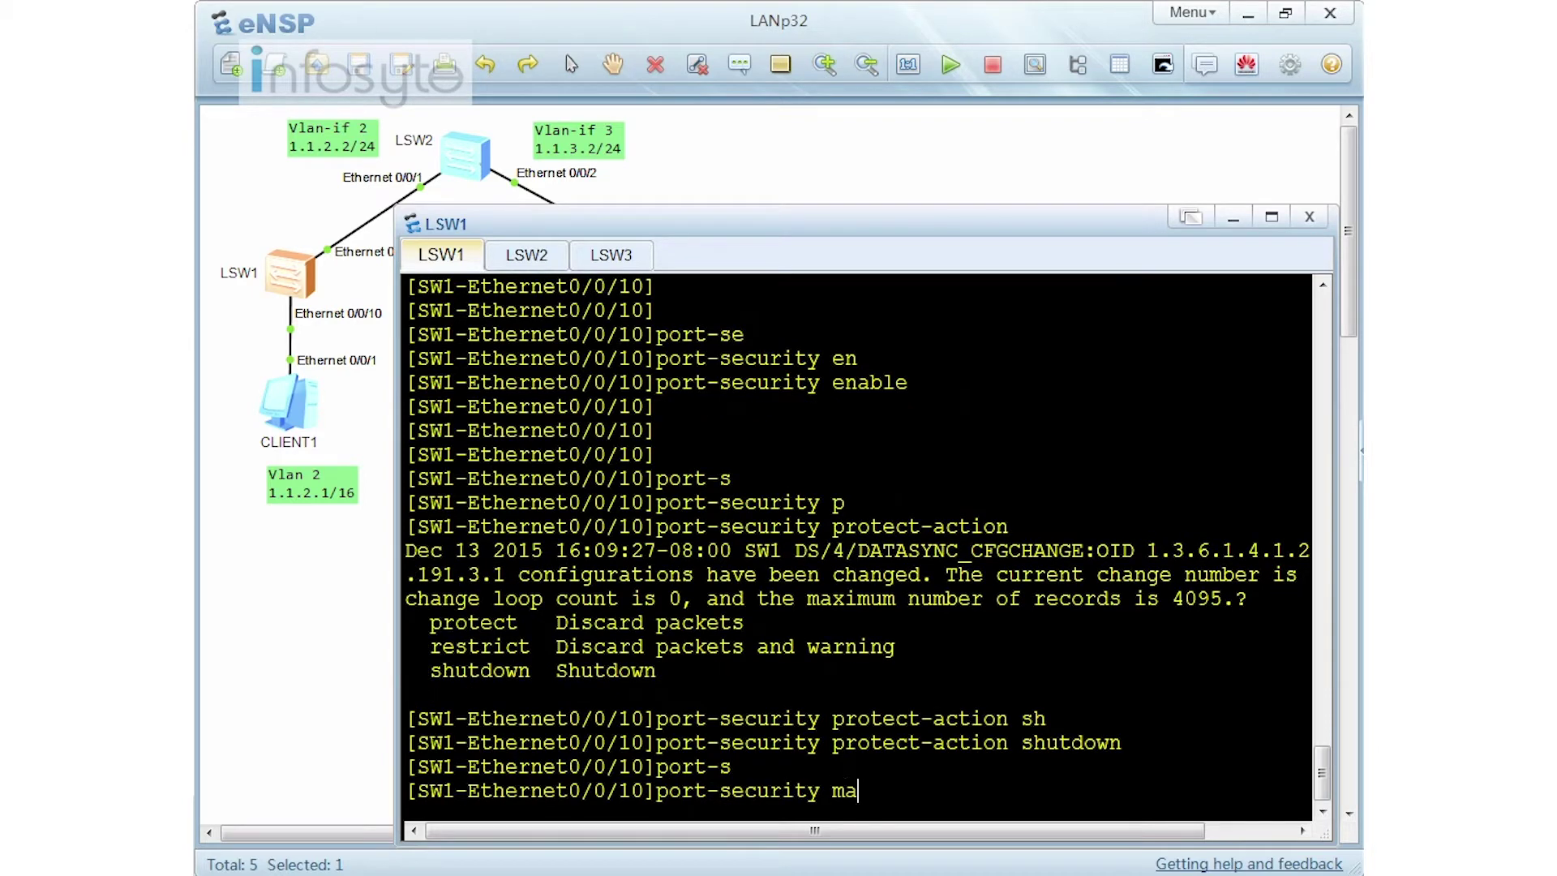
{"action": "key", "text": "Tab"}
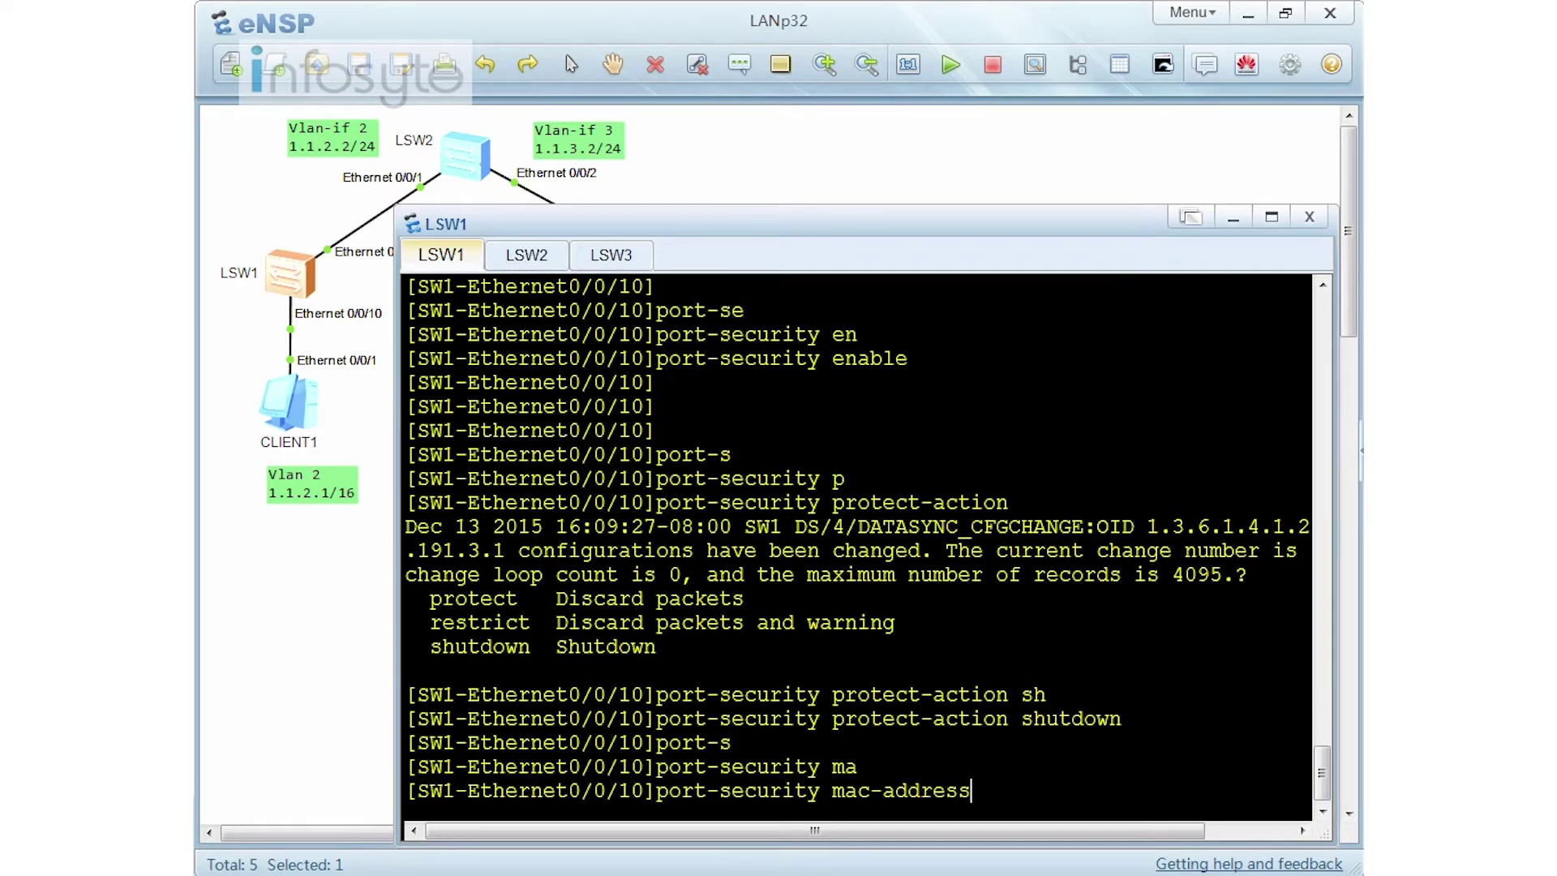
{"action": "key", "text": "BackSpace"}
{"action": "key", "text": "BackSpace"}
{"action": "key", "text": "BackSpace"}
{"action": "key", "text": "BackSpace"}
{"action": "key", "text": "BackSpace"}
{"action": "key", "text": "BackSpace"}
{"action": "key", "text": "BackSpace"}
{"action": "type", "text": "?"}
{"action": "key", "text": "BackSpace"}
{"action": "key", "text": "BackSpace"}
{"action": "type", "text": "x"}
{"action": "key", "text": "Tab"}
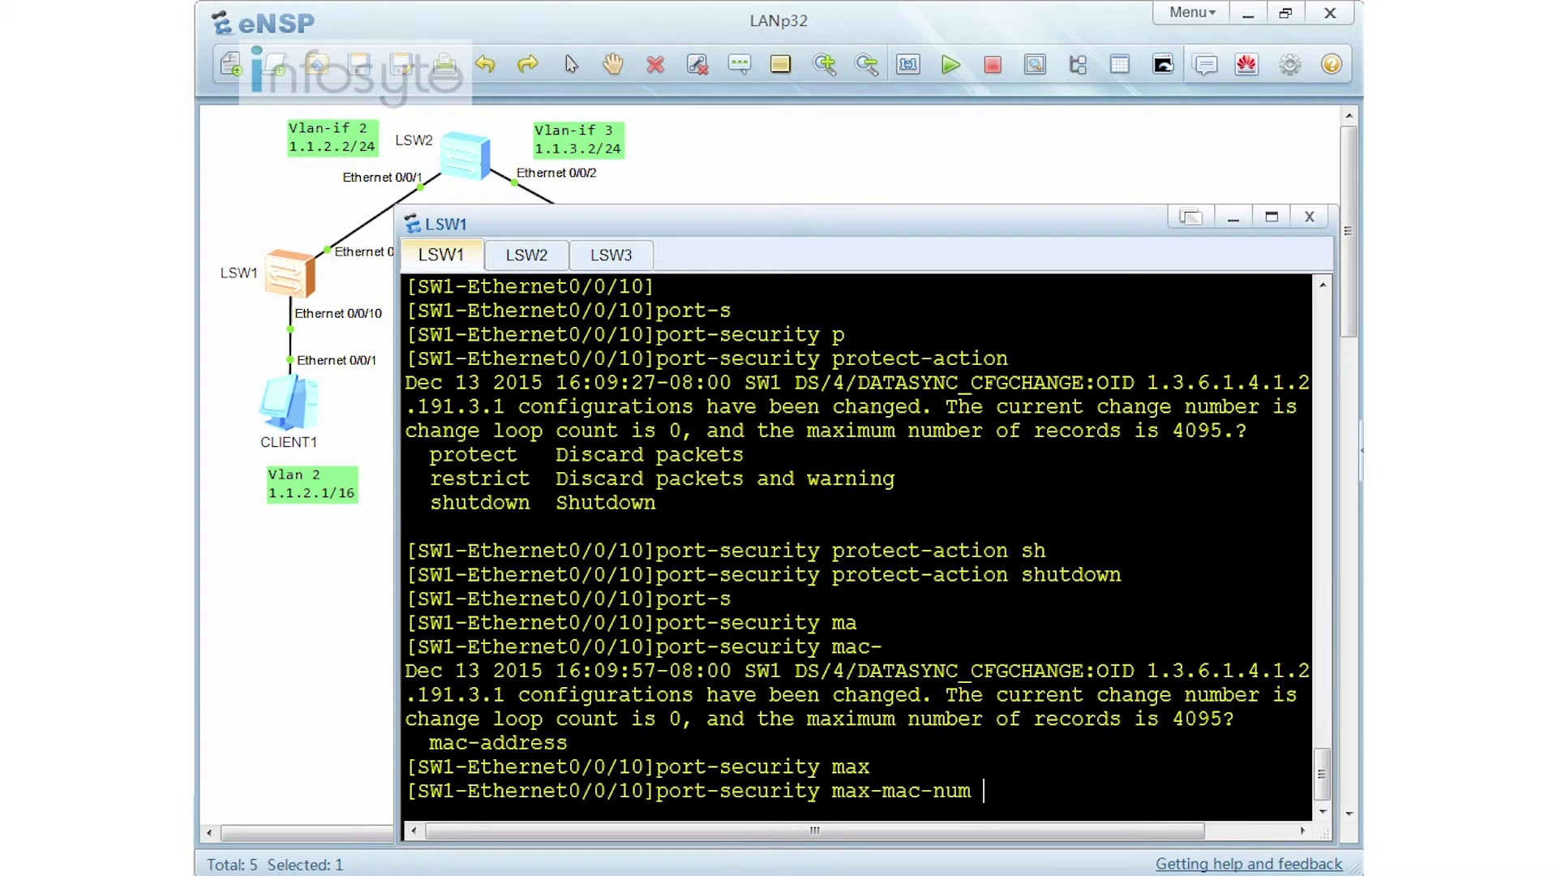
{"action": "type", "text": "1"}
{"action": "key", "text": "Return"}
Display the current configuration of interface Ethernet0/0/10 with dis this.
{"action": "type", "text": "dis this"}
{"action": "key", "text": "Return"}
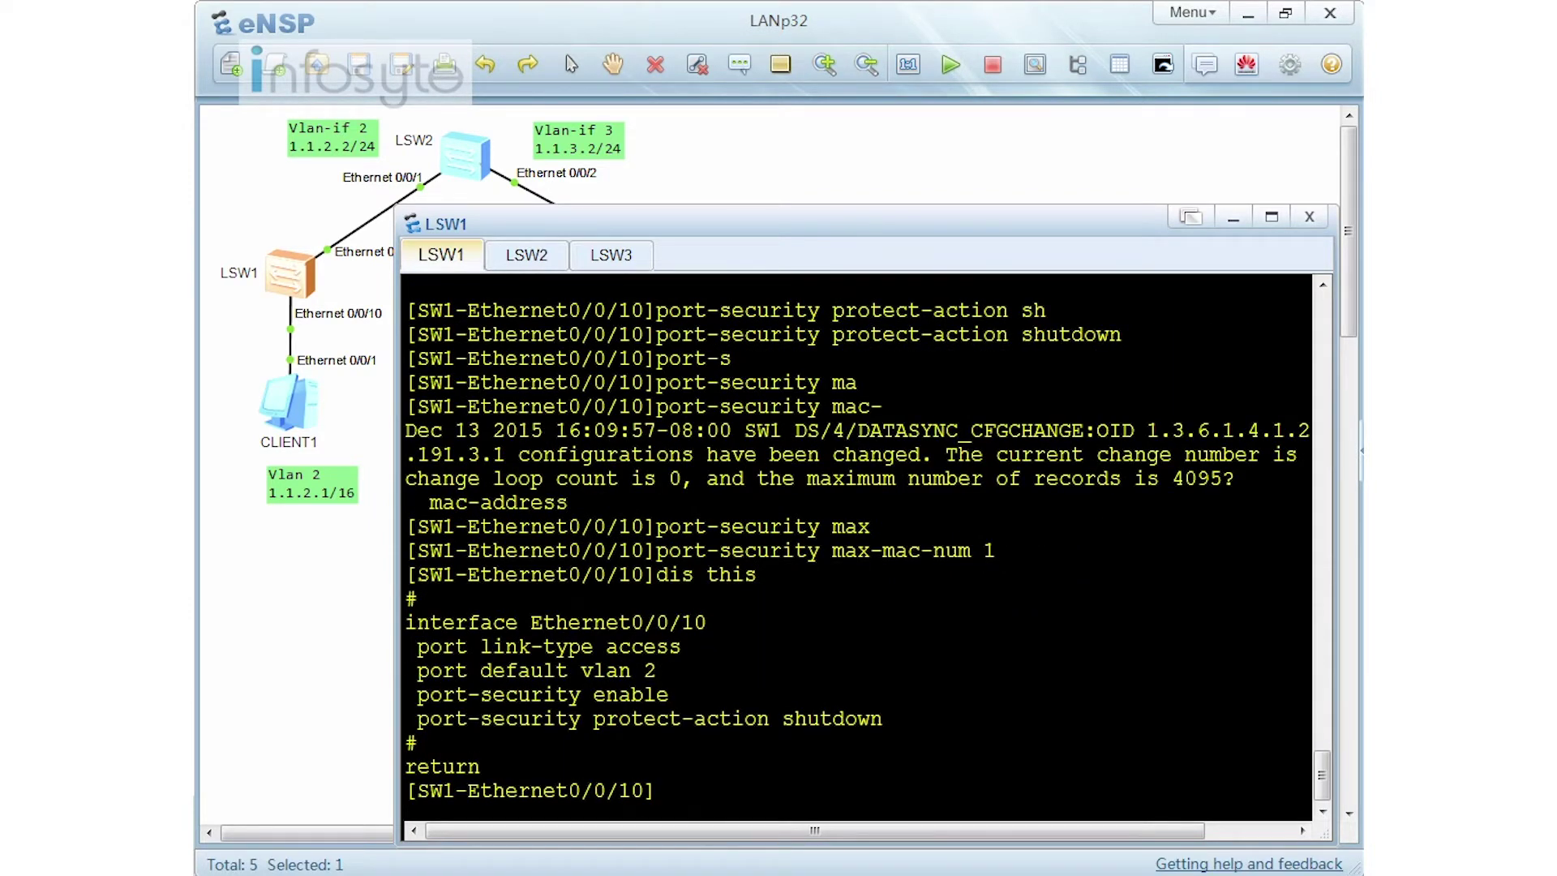
{"action": "key", "text": "Return"}
{"action": "key", "text": "Return"}
Return to the user view to turn off terminal monitoring with undo terminal mon, and re-enter the system view.
{"action": "type", "text": "q"}
{"action": "key", "text": "Return"}
{"action": "key", "text": "Return"}
{"action": "key", "text": "Return"}
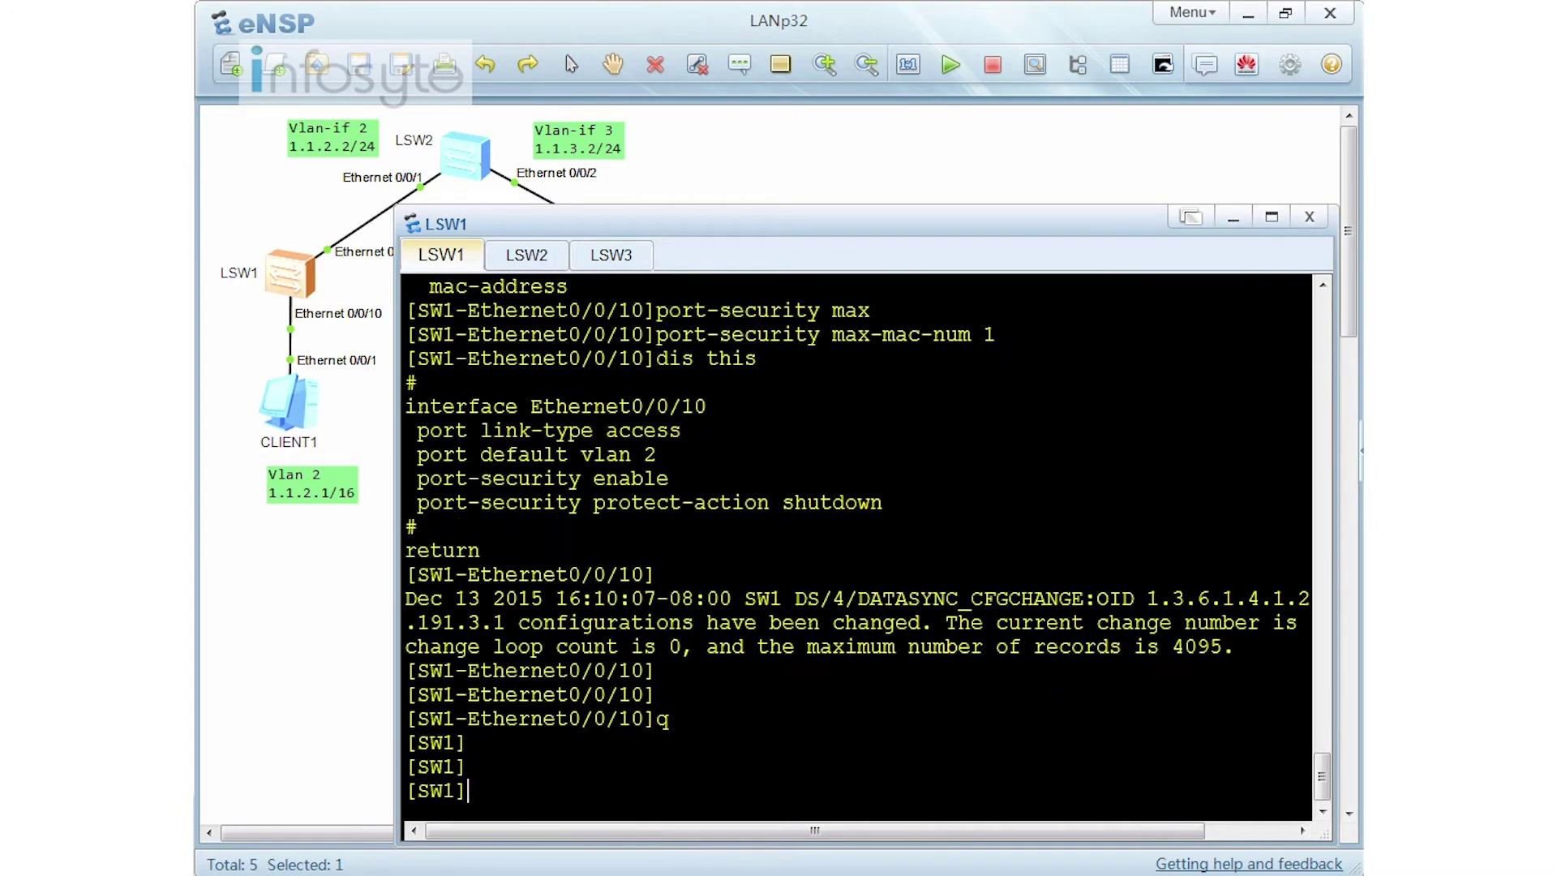
{"action": "type", "text": "q"}
{"action": "key", "text": "Return"}
{"action": "type", "text": "undo terminal  mon"}
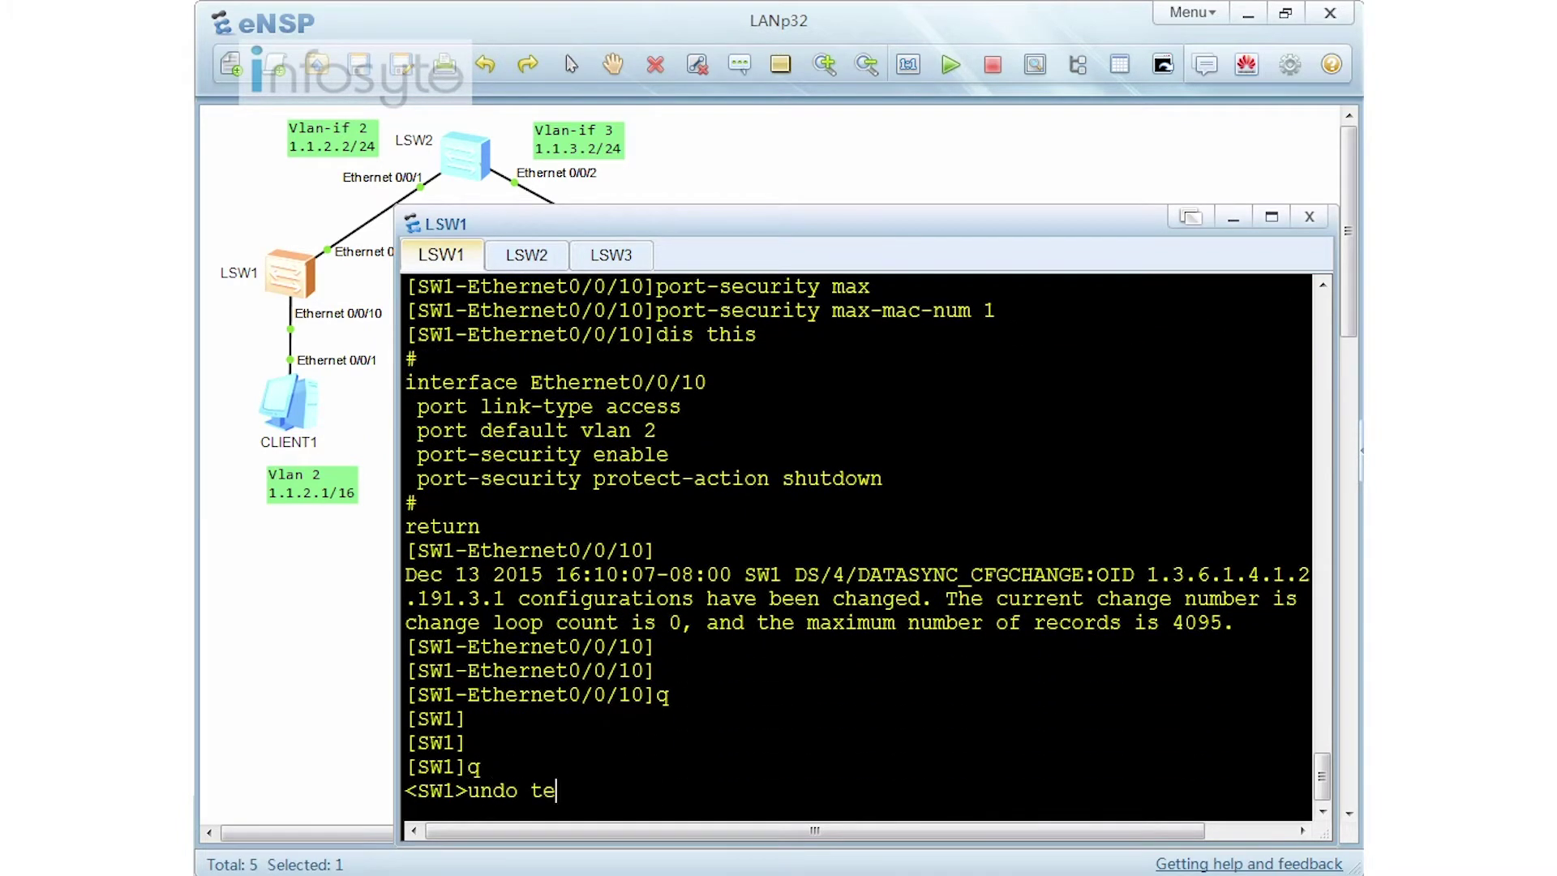
{"action": "key", "text": "Tab"}
{"action": "type", "text": "mon"}
{"action": "key", "text": "Return"}
{"action": "type", "text": "sys"}
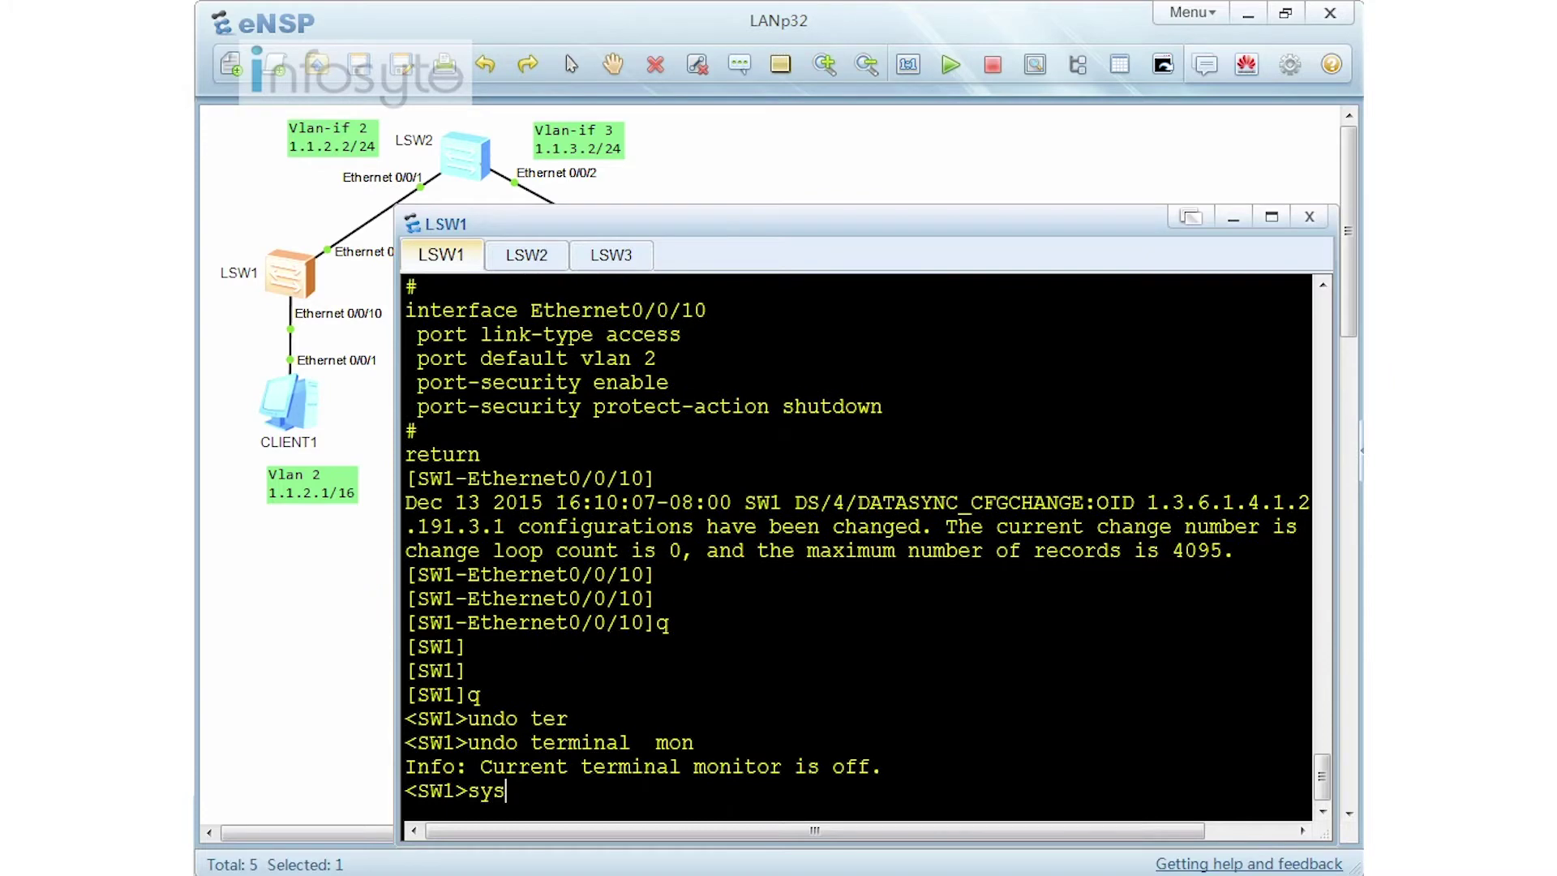
{"action": "key", "text": "Return"}
{"action": "type", "text": "dis "}
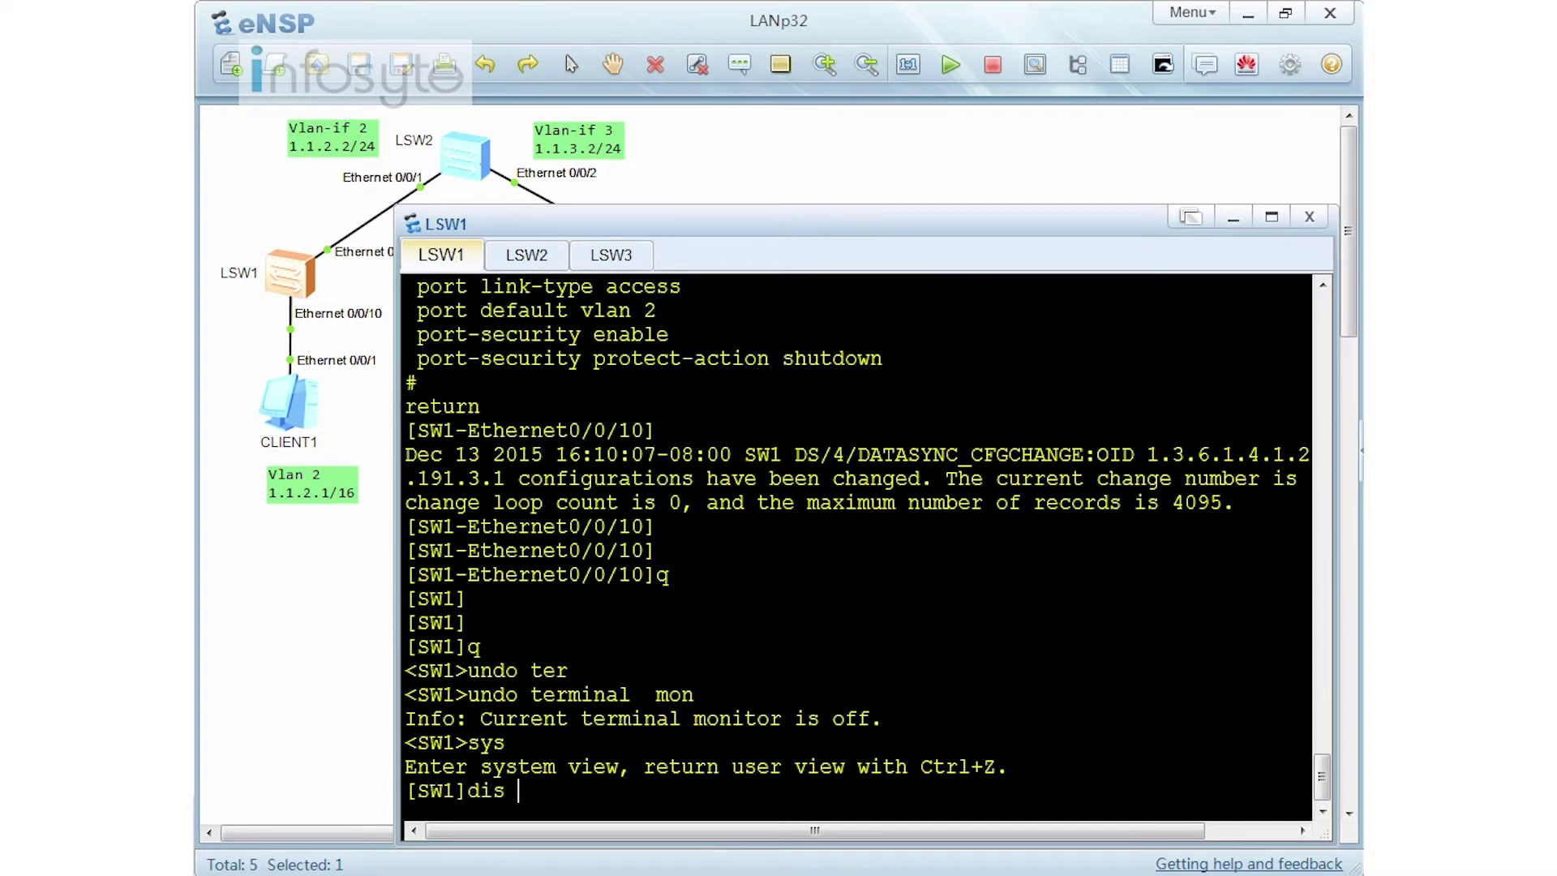
{"action": "type", "text": "in"}
{"action": "key", "text": "BackSpace"}
{"action": "key", "text": "BackSpace"}
{"action": "key", "text": "BackSpace"}
{"action": "key", "text": "BackSpace"}
{"action": "key", "text": "BackSpace"}
{"action": "key", "text": "BackSpace"}
Reopen the view of interface e0/0/10 and display its configuration again.
{"action": "type", "text": "int e0/0/10"}
{"action": "key", "text": "Return"}
{"action": "type", "text": "dis "}
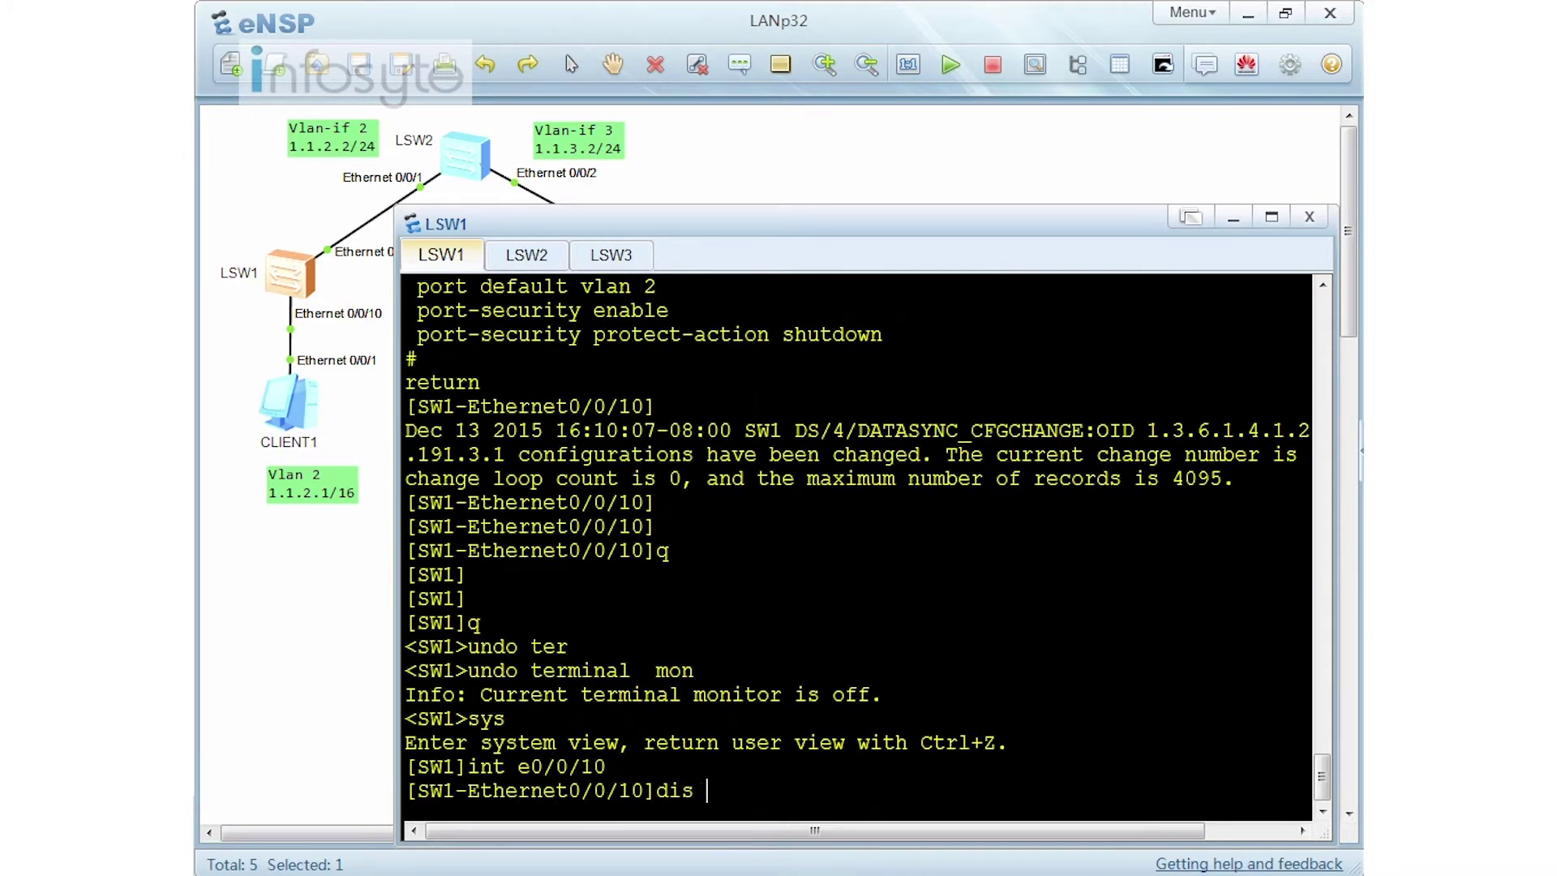
{"action": "type", "text": "this"}
{"action": "key", "text": "Return"}
Leave the interface view and display SW1's MAC address table from the system view.
{"action": "type", "text": "q"}
{"action": "key", "text": "Return"}
{"action": "type", "text": "dis mac-ad"}
{"action": "key", "text": "Tab"}
{"action": "key", "text": "Return"}
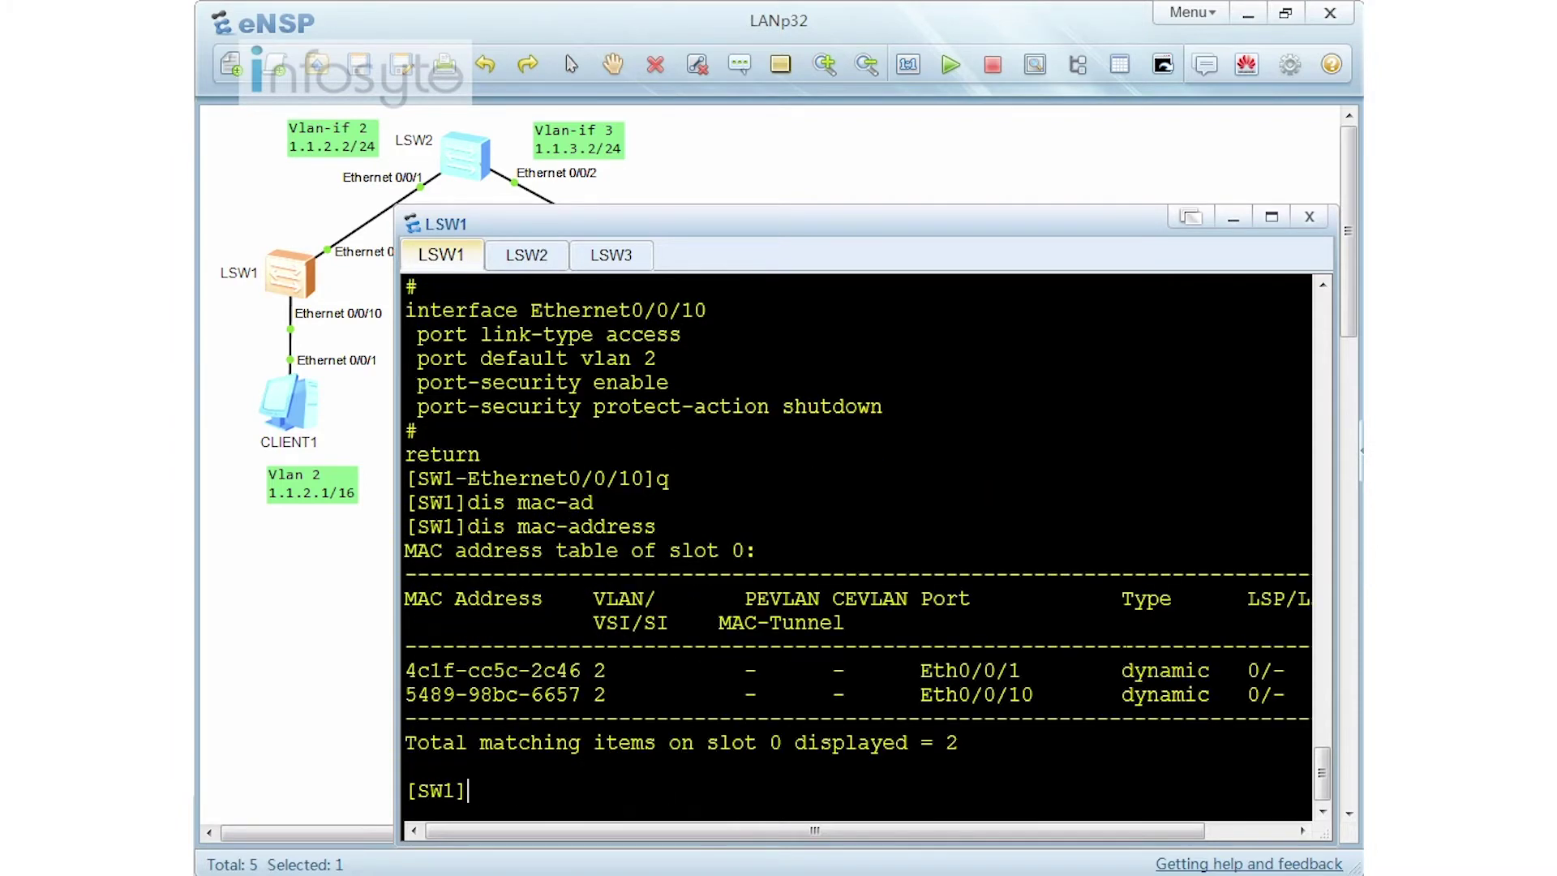
{"action": "left_click_drag", "start_coordinate": [887, 831], "coordinate": [931, 823]}
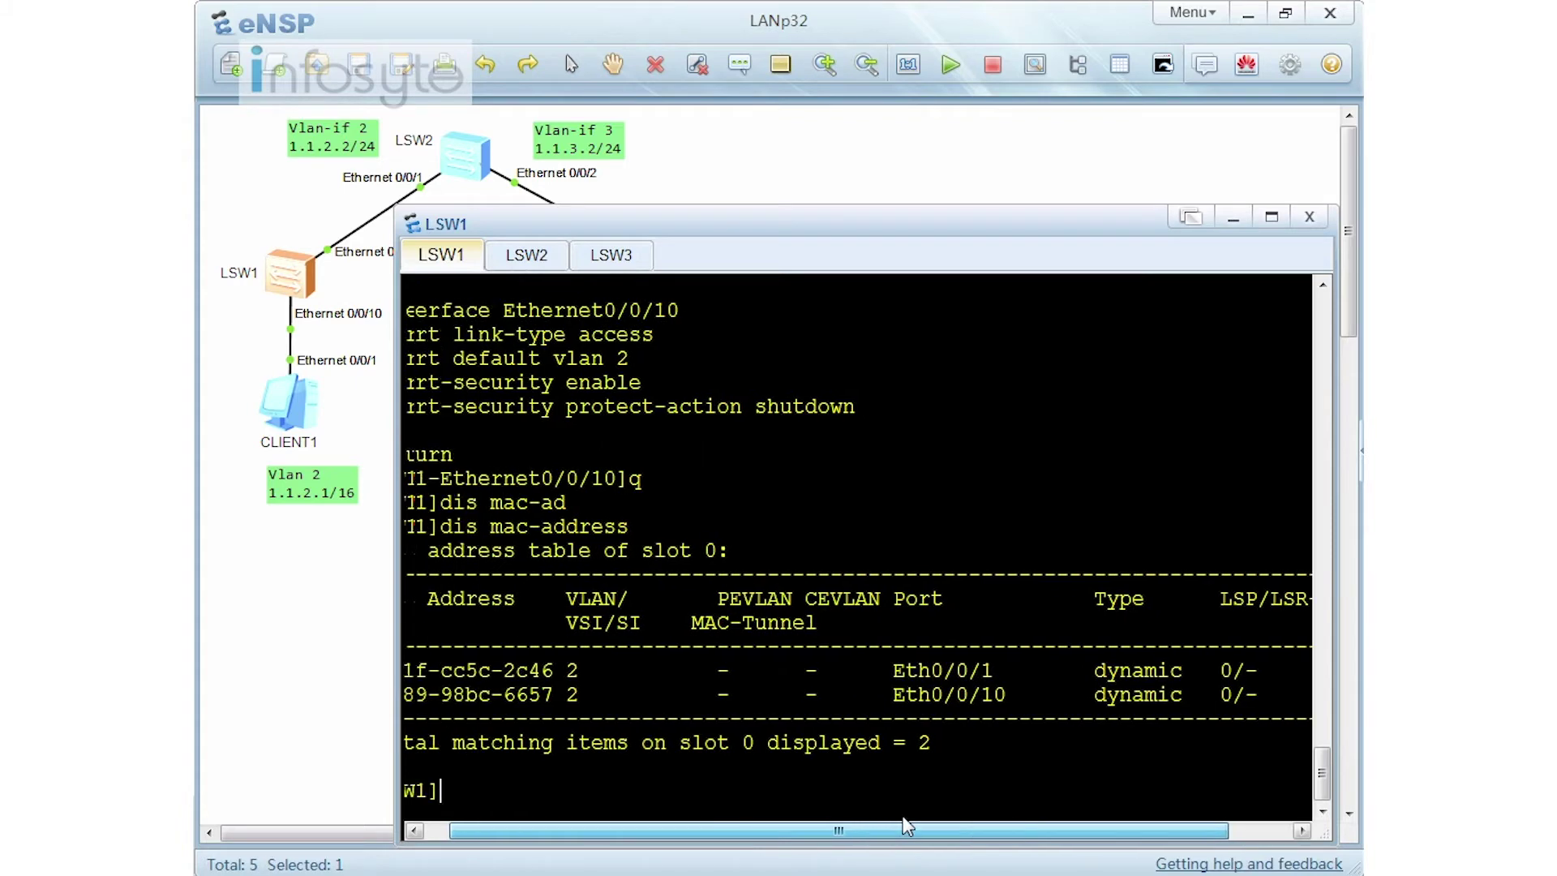
Change CLIENT1's MAC address to 54-89-98-BC-66-99 in its basic configuration and apply it.
{"action": "double_click", "coordinate": [288, 403]}
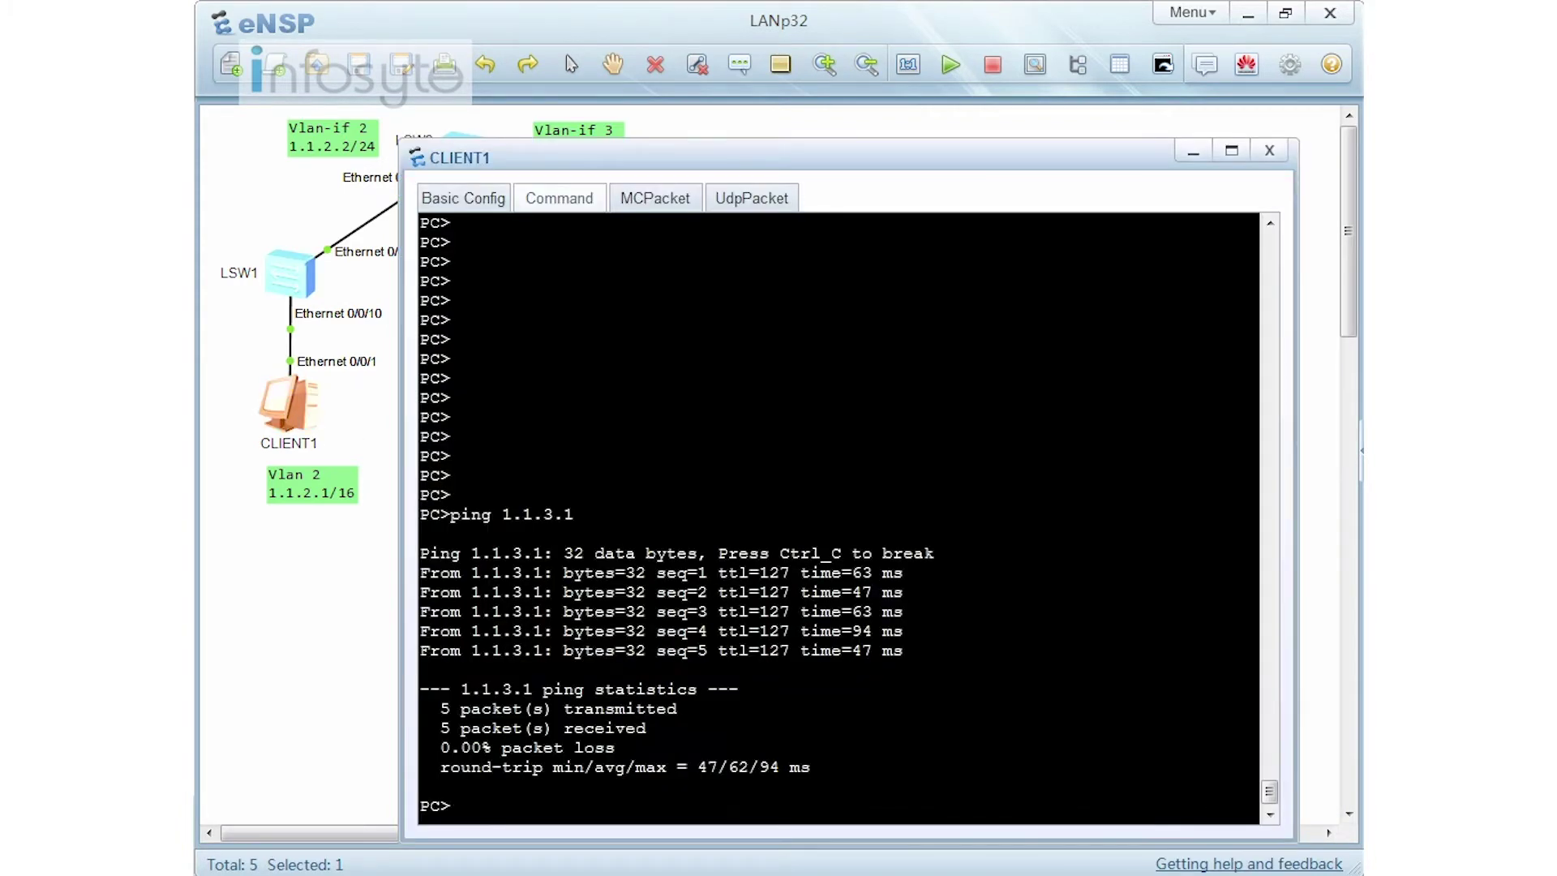
{"action": "left_click", "coordinate": [421, 199]}
{"action": "left_click", "coordinate": [957, 292]}
{"action": "key", "text": "BackSpace"}
{"action": "key", "text": "BackSpace"}
{"action": "type", "text": "99"}
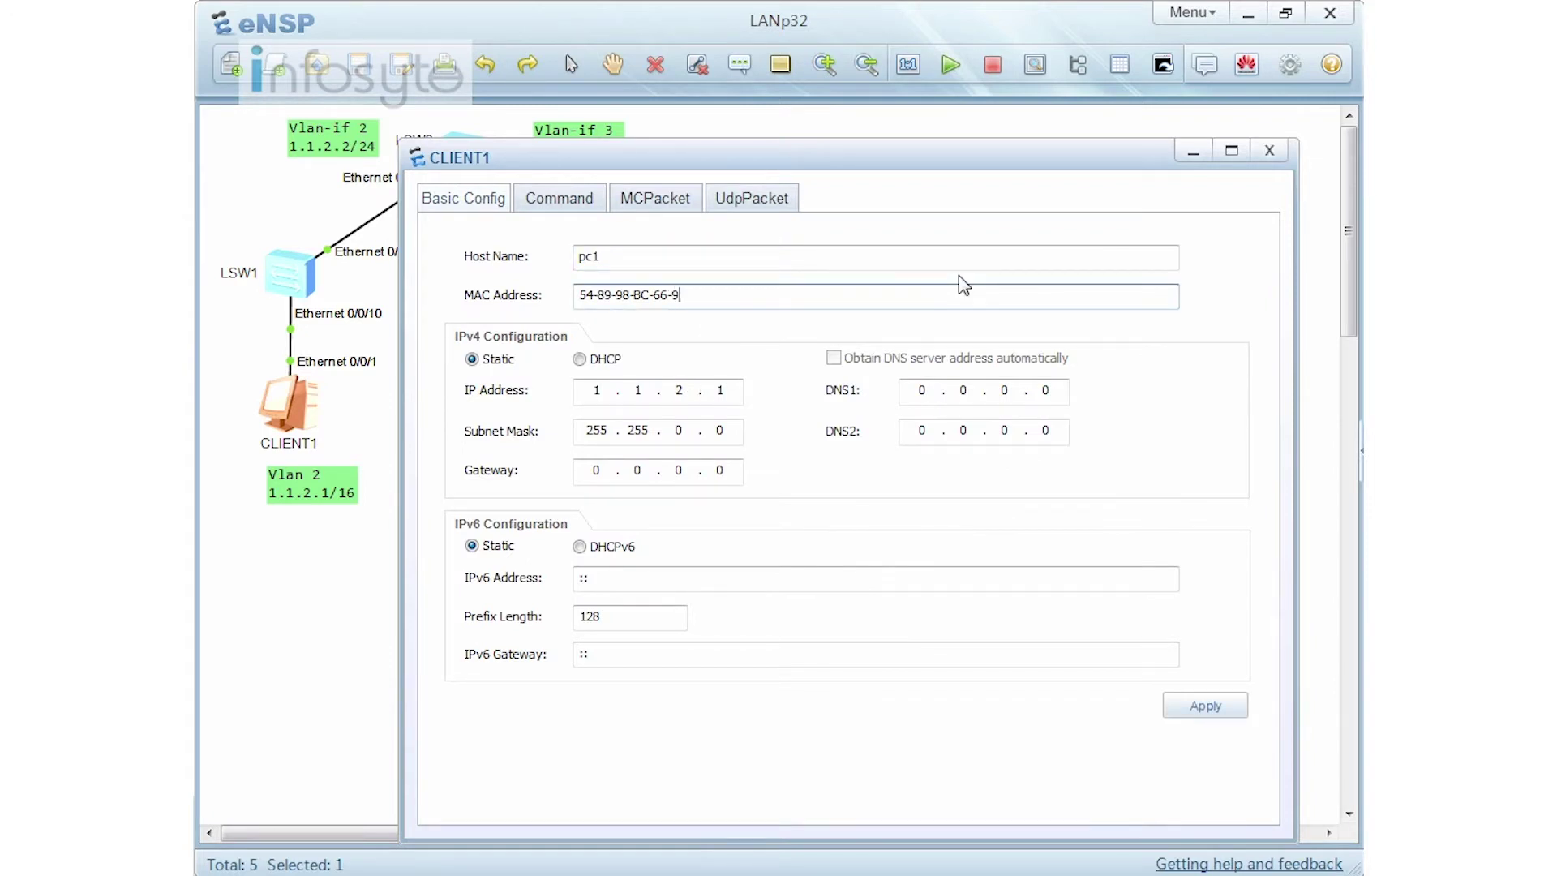
{"action": "left_click", "coordinate": [1219, 712]}
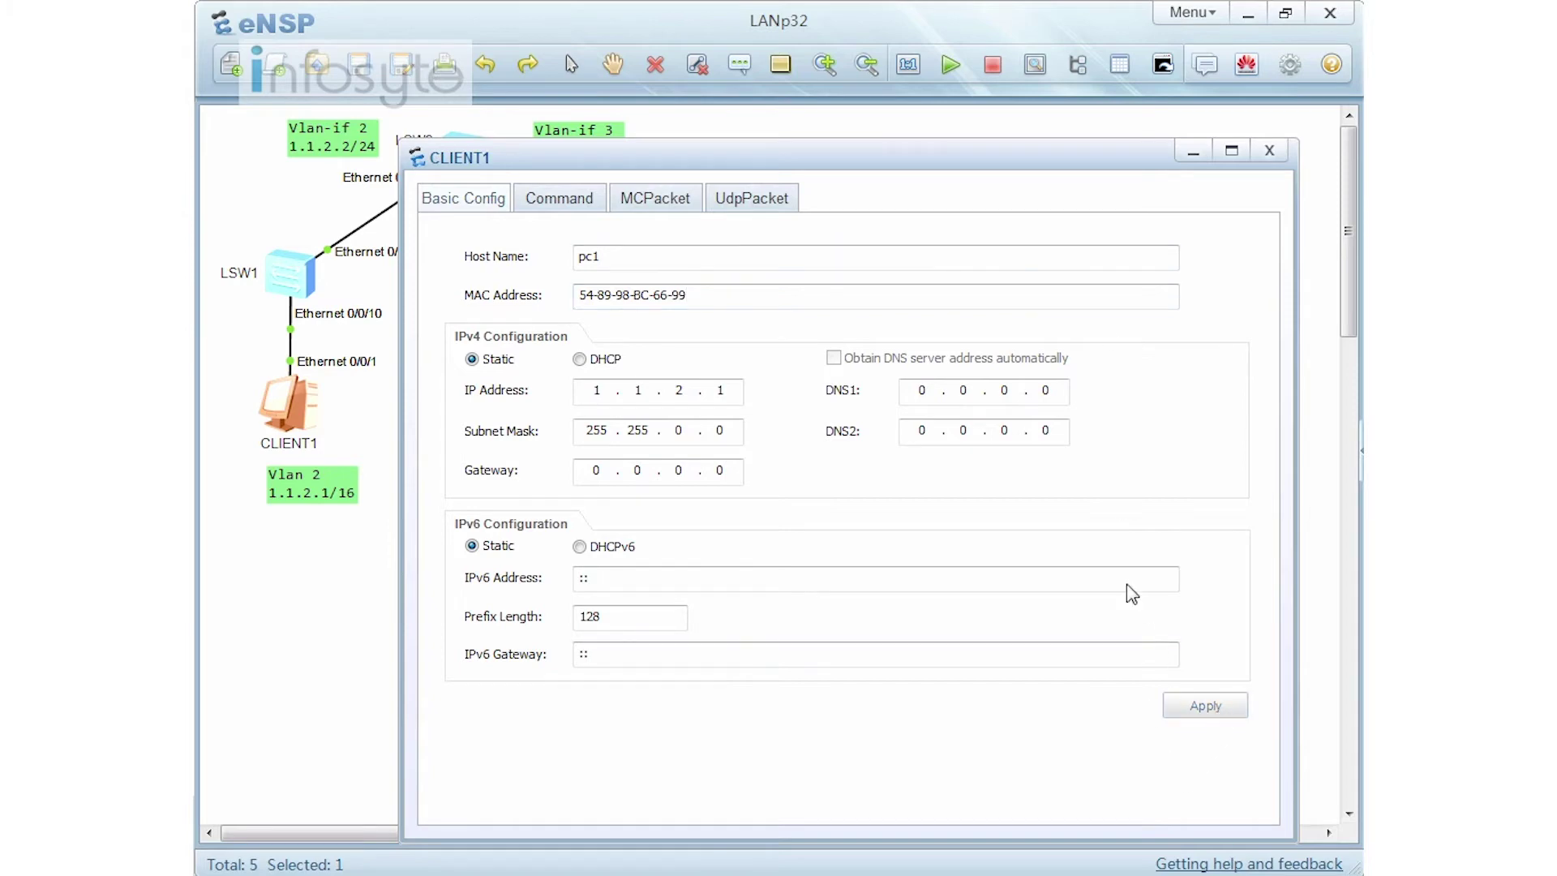
Repeat the ping to 1.1.3.1 from CLIENT1 with its new MAC address and close the CLIENT1 window.
{"action": "left_click", "coordinate": [563, 199]}
{"action": "key", "text": "Up"}
{"action": "key", "text": "Return"}
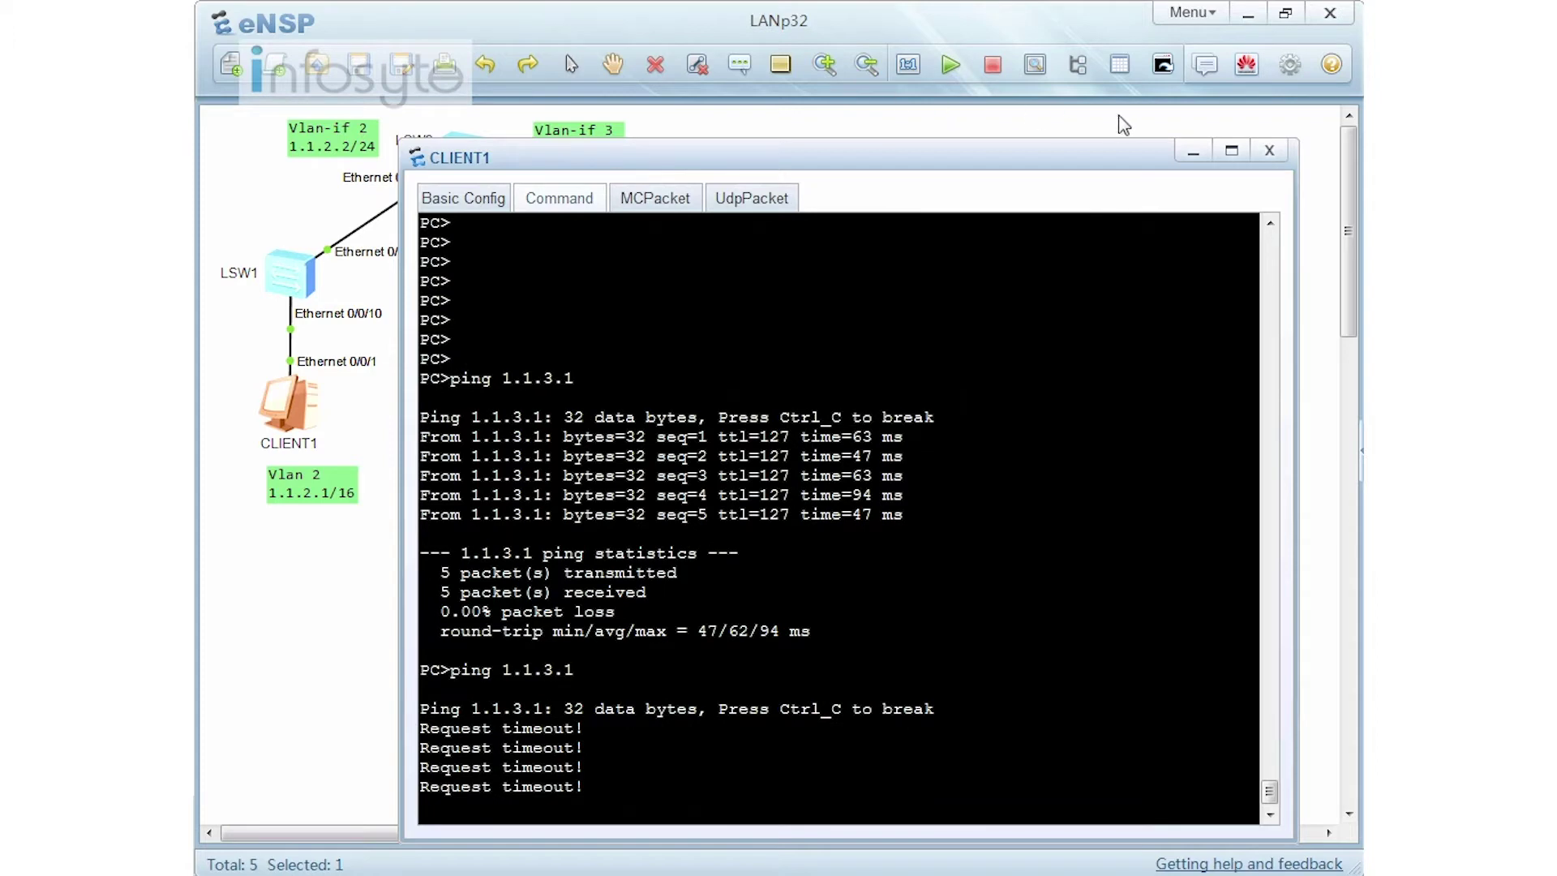
{"action": "left_click", "coordinate": [1258, 154]}
Display the MAC address table on LSW1 and check the entry type for CLIENT1's new MAC address.
{"action": "double_click", "coordinate": [279, 269]}
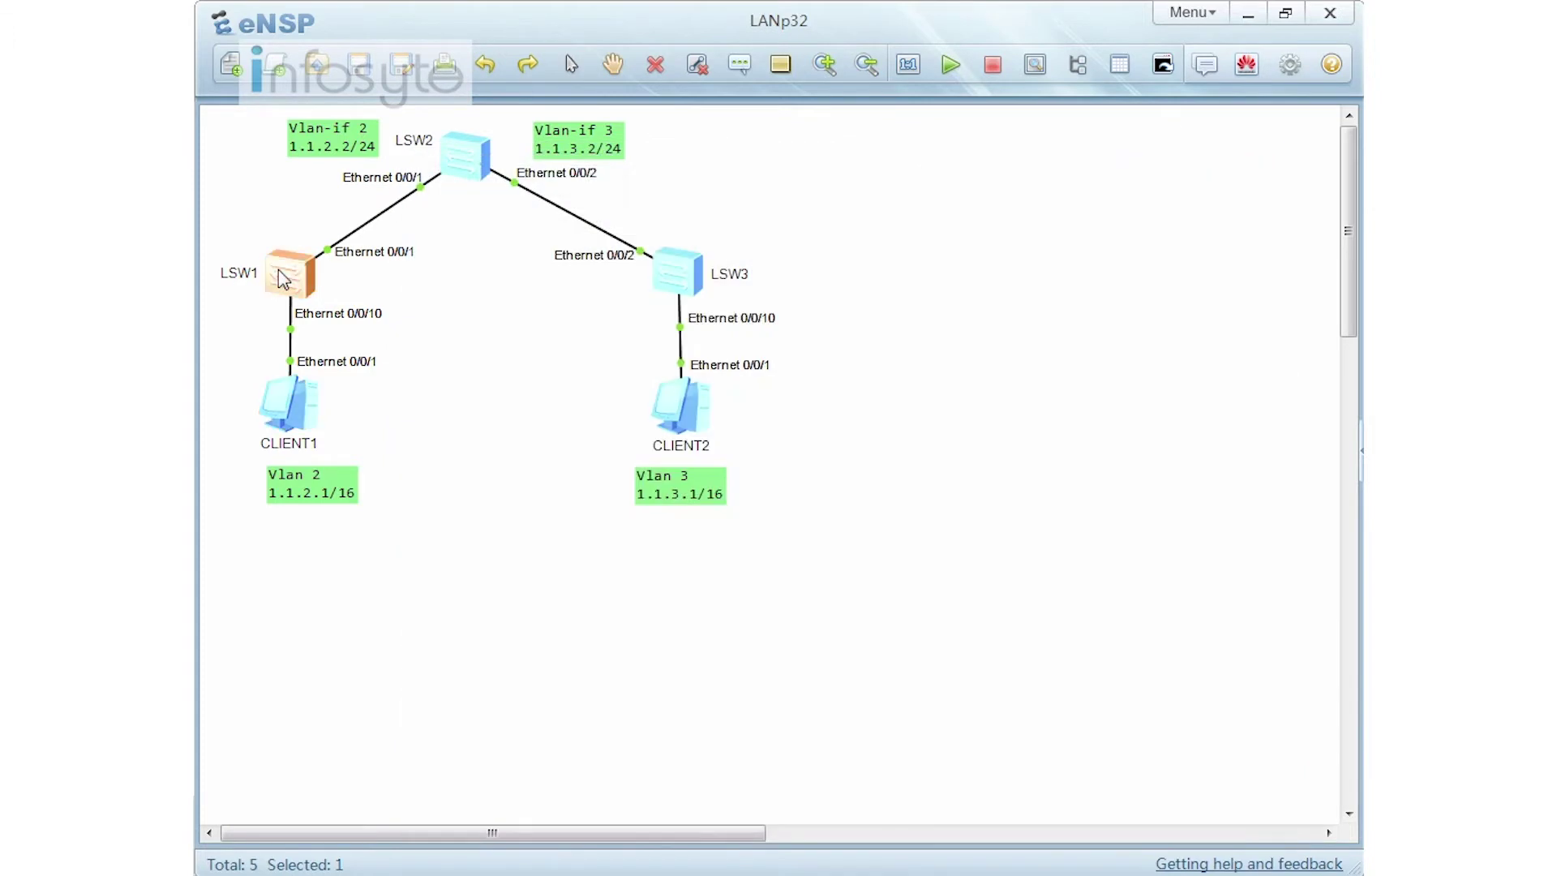
{"action": "type", "text": "dis mac-ad"}
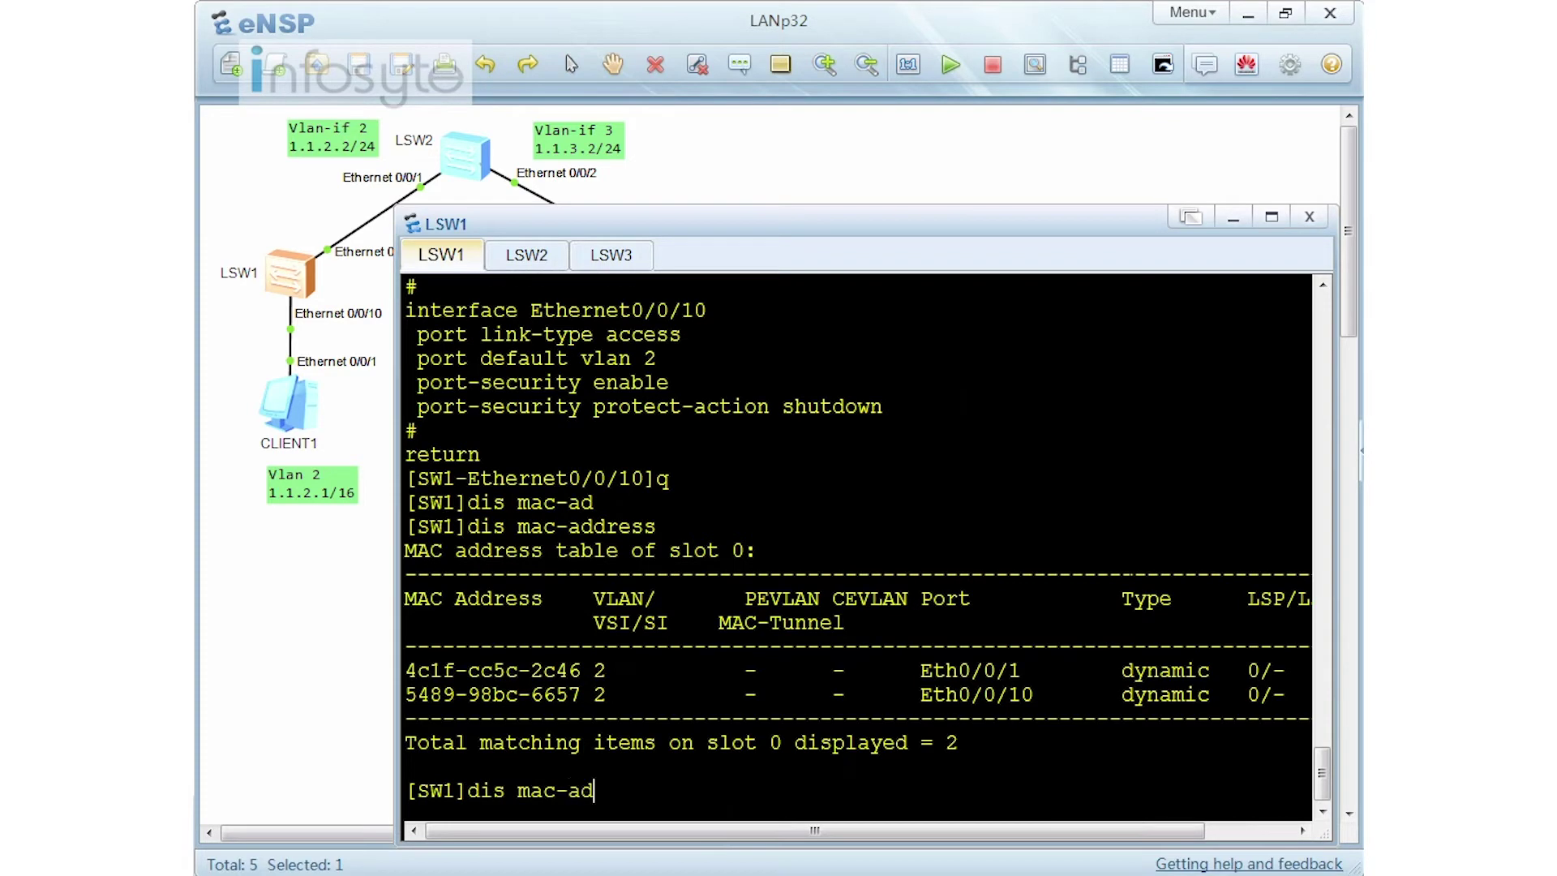
{"action": "key", "text": "Tab"}
{"action": "key", "text": "Return"}
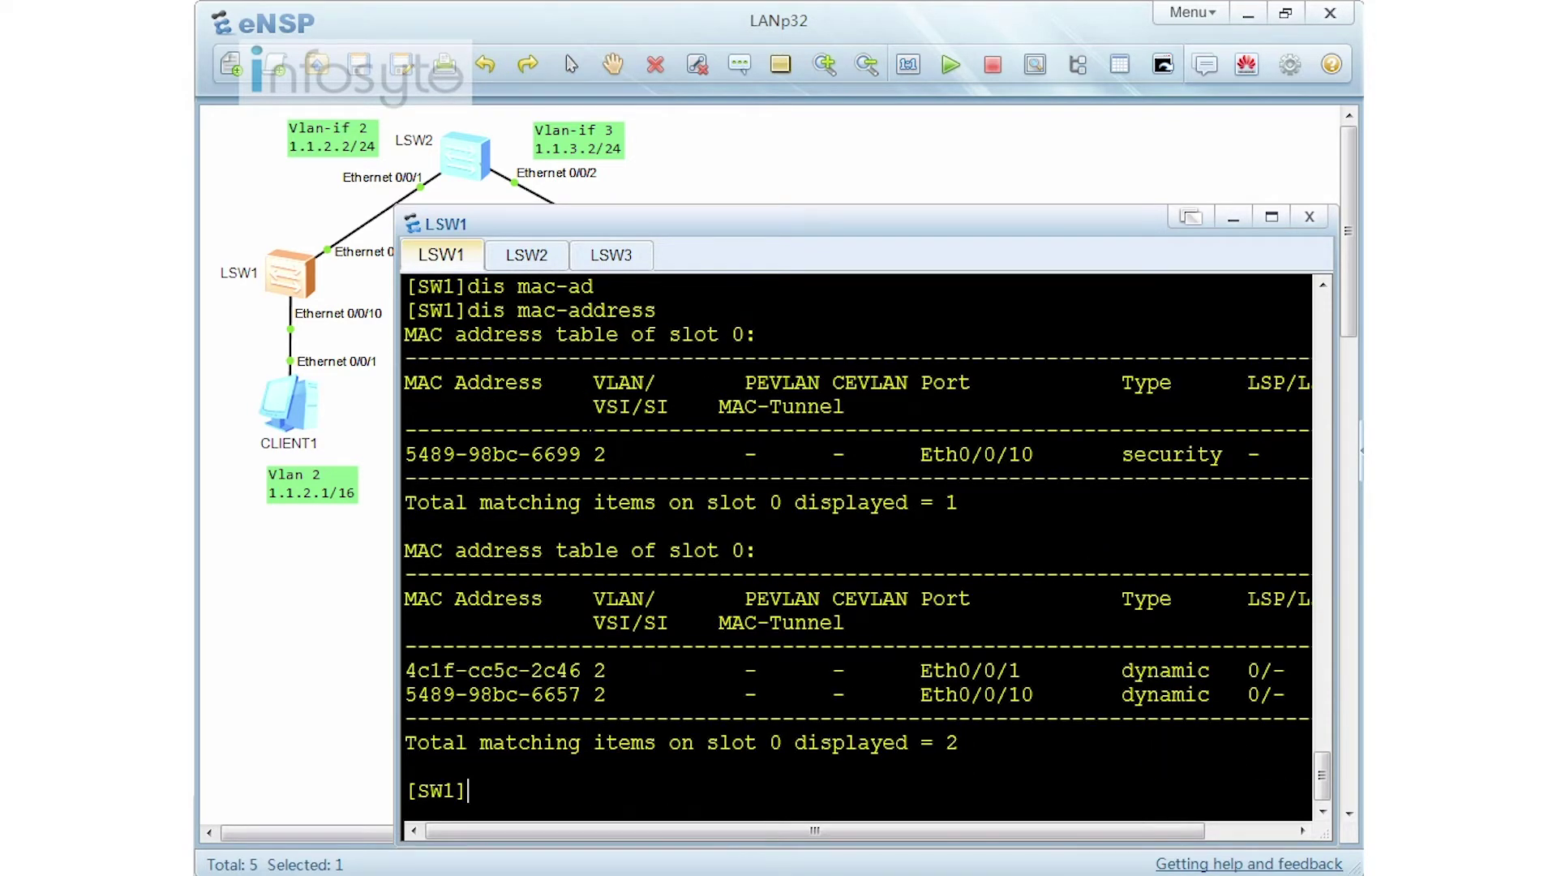
{"action": "left_click_drag", "start_coordinate": [531, 455], "coordinate": [595, 454]}
{"action": "left_click_drag", "start_coordinate": [1108, 454], "coordinate": [1248, 455]}
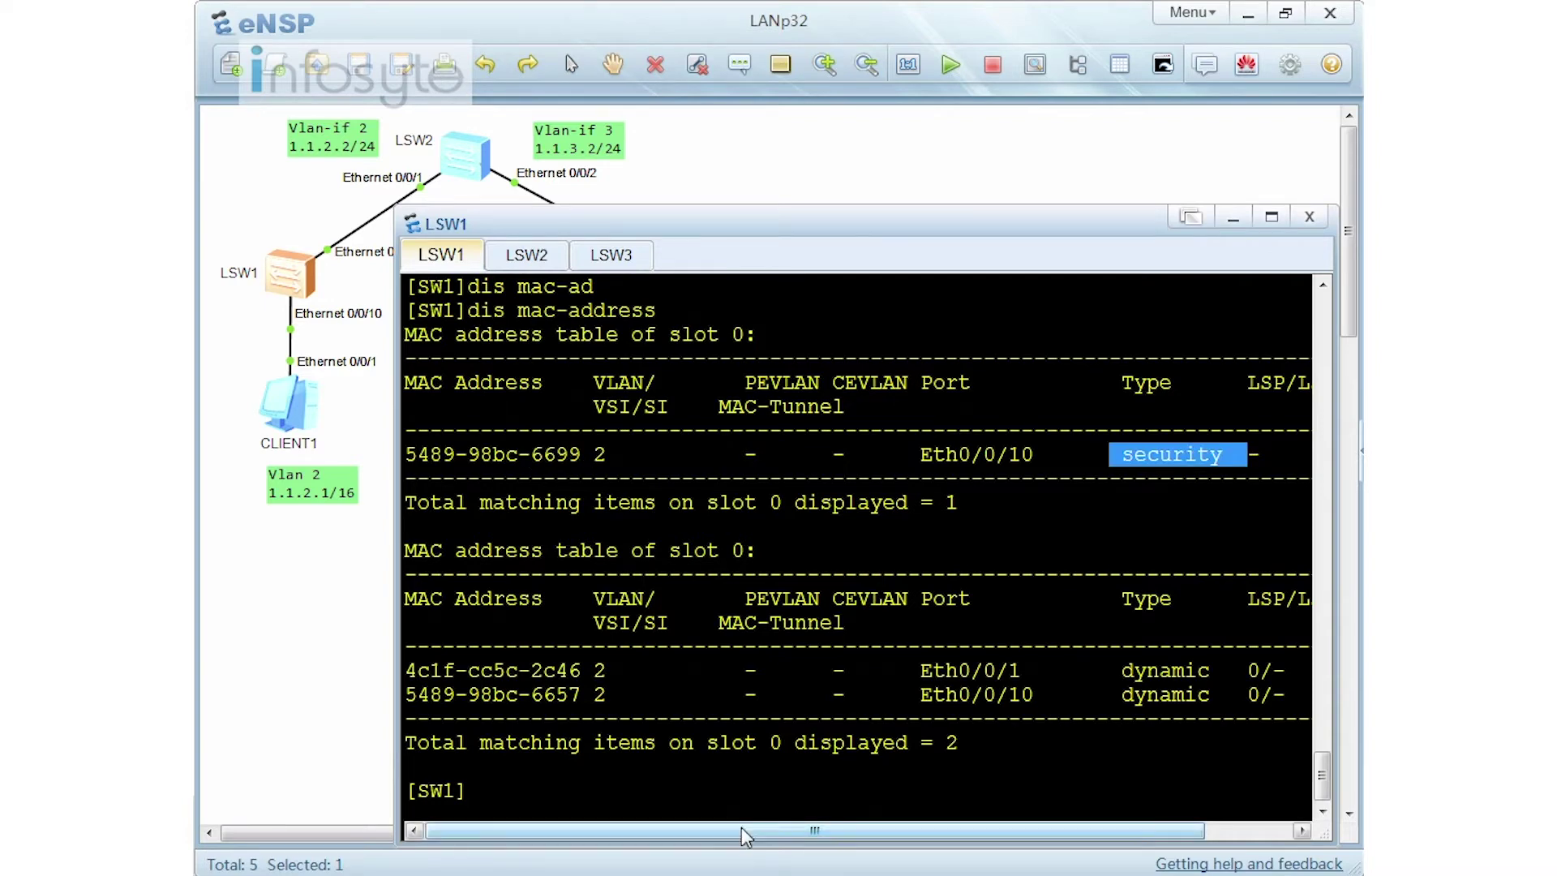
List the options for displaying security MAC addresses and show the security entries learned on e0/0/10.
{"action": "type", "text": "dis mac-ad"}
{"action": "key", "text": "Tab"}
{"action": "type", "text": "se"}
{"action": "key", "text": "Tab"}
{"action": "type", "text": "?"}
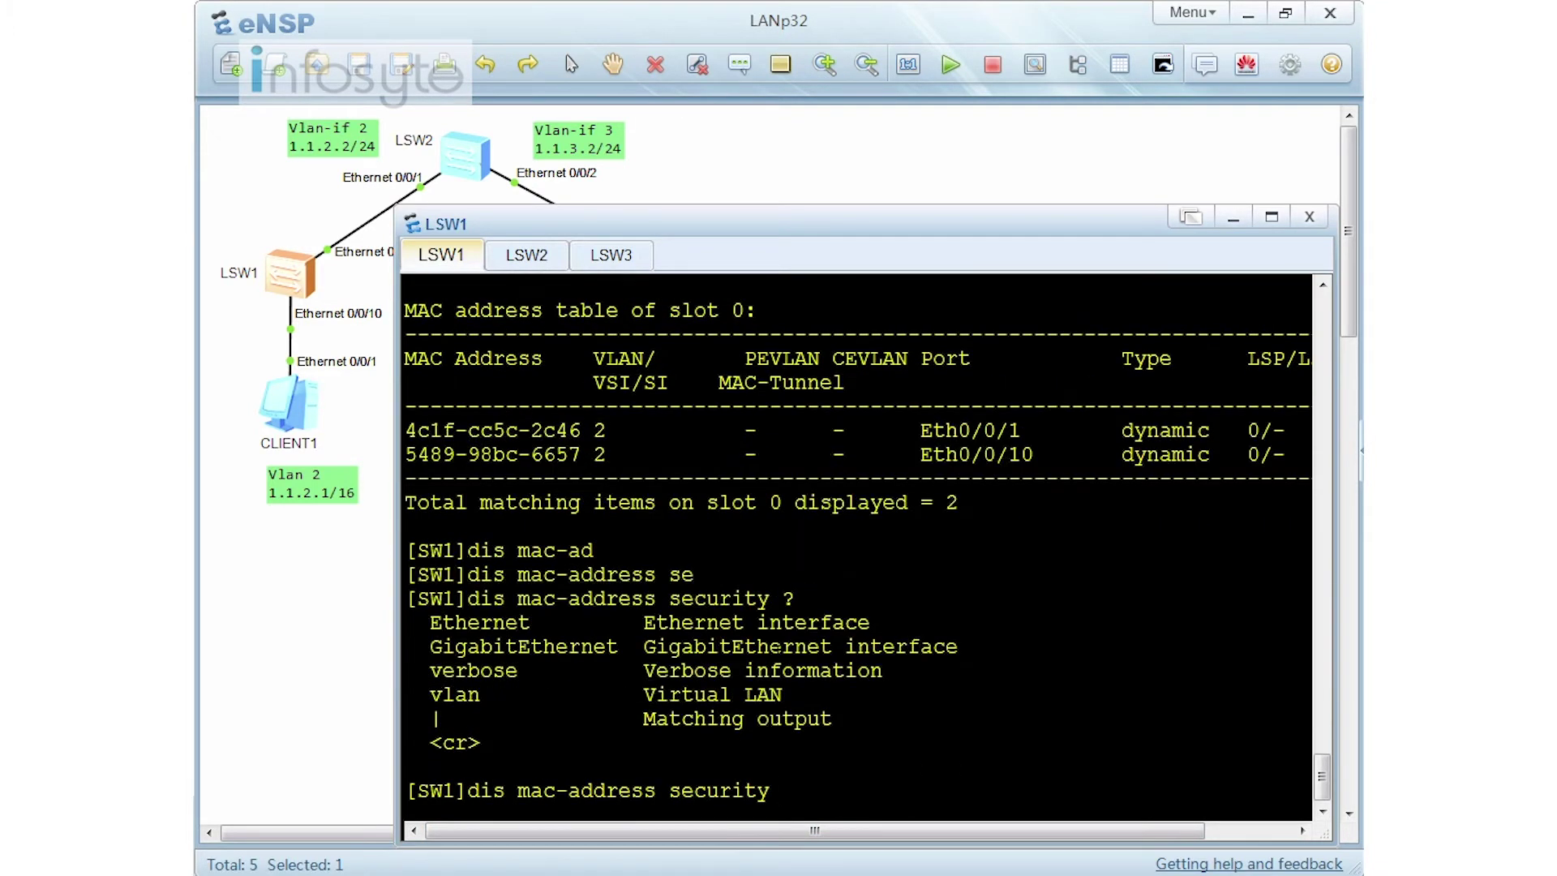
{"action": "type", "text": "e0/0/10"}
{"action": "key", "text": "Return"}
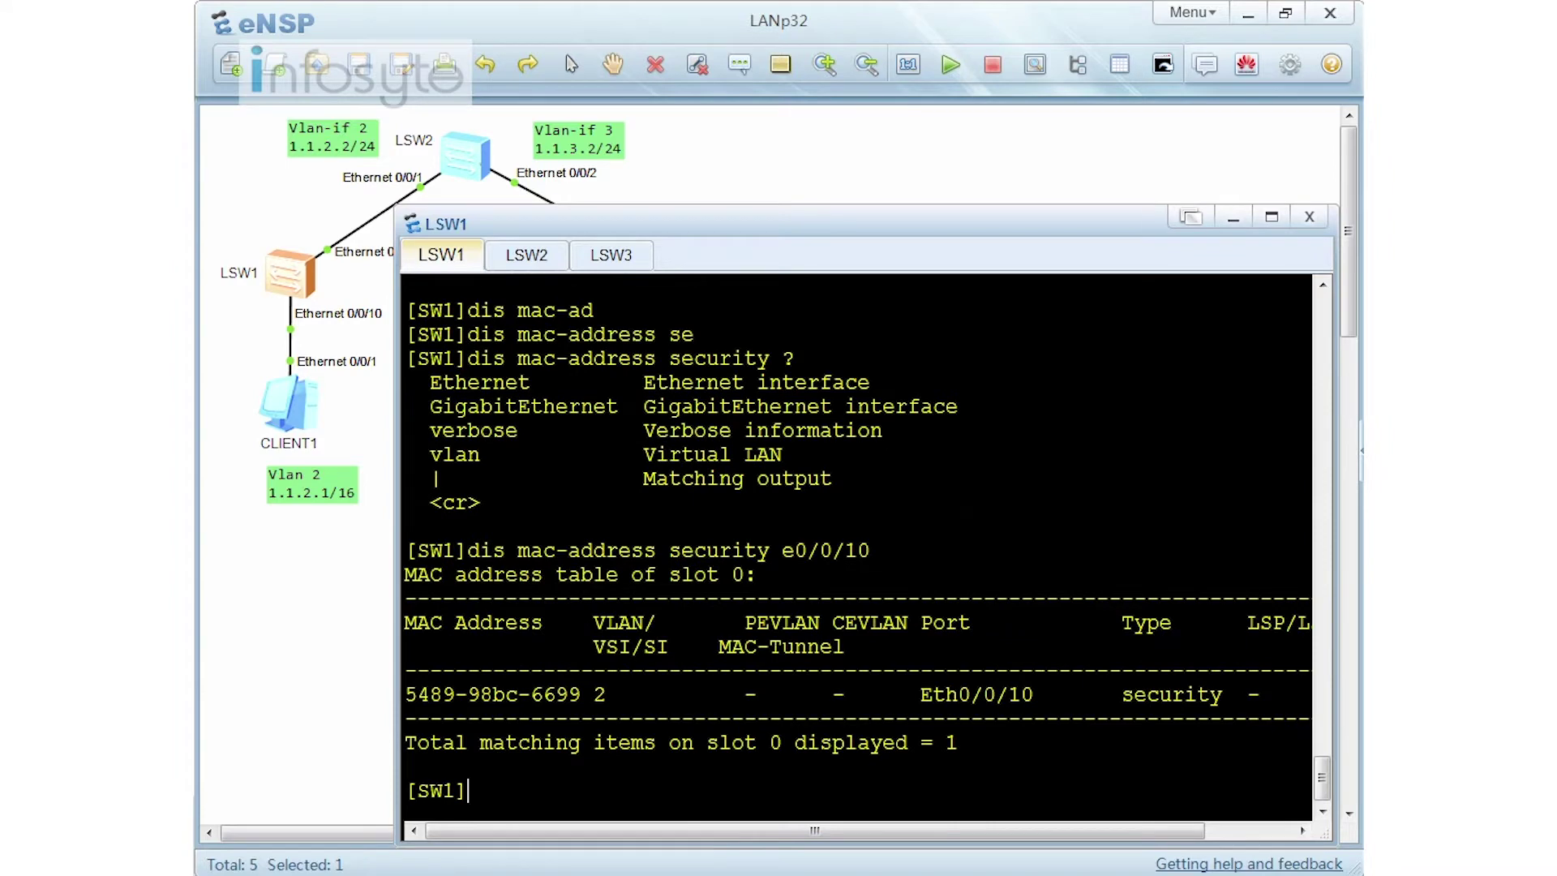
{"action": "left_click_drag", "start_coordinate": [920, 695], "coordinate": [1232, 695]}
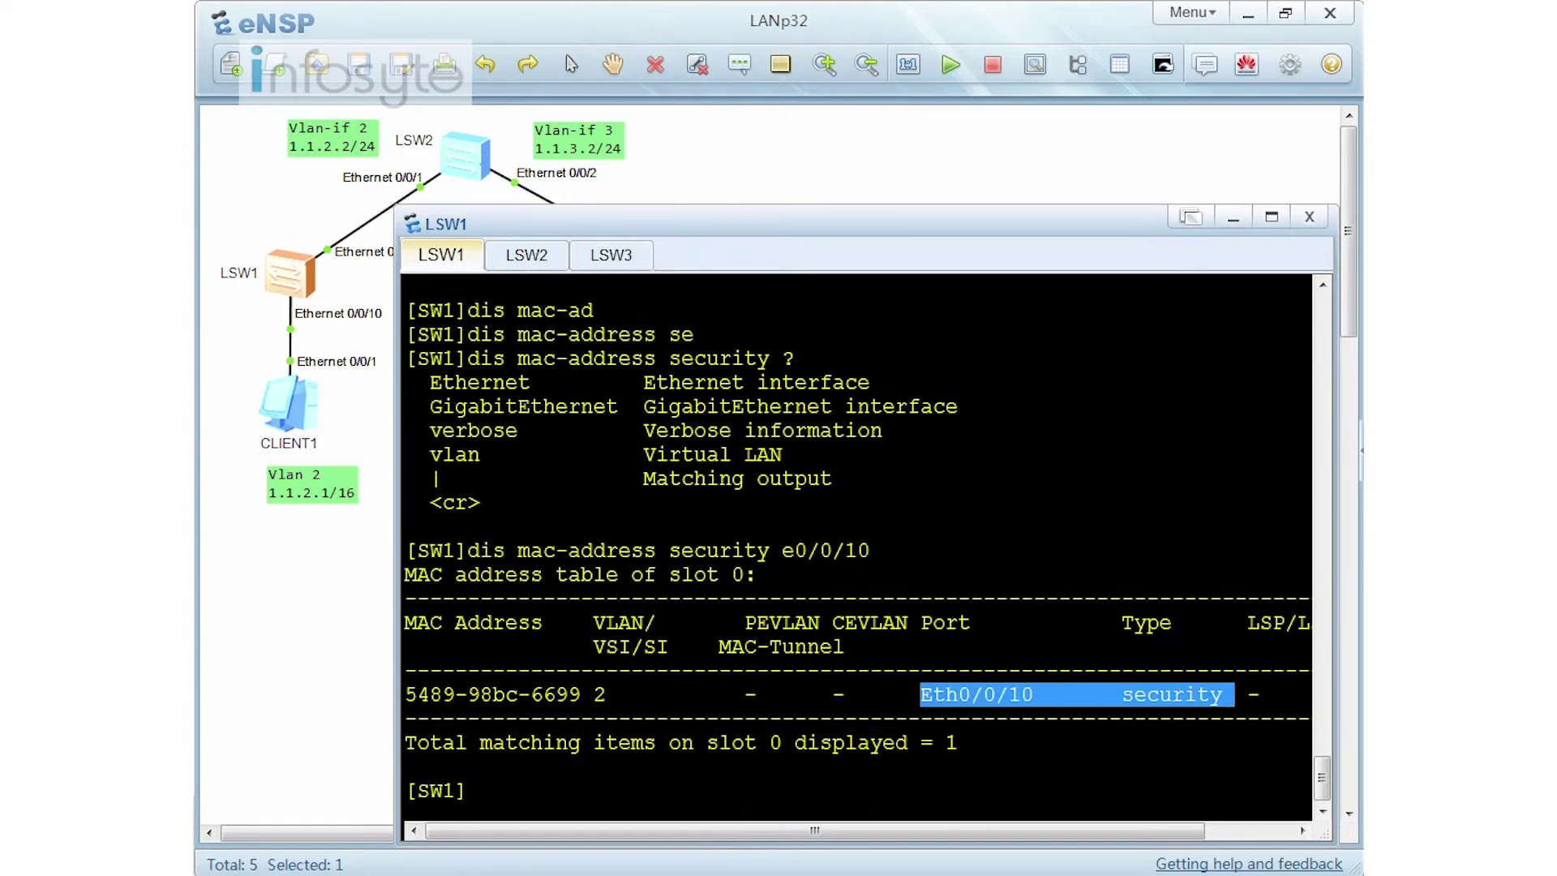
{"action": "left_click", "coordinate": [1233, 694]}
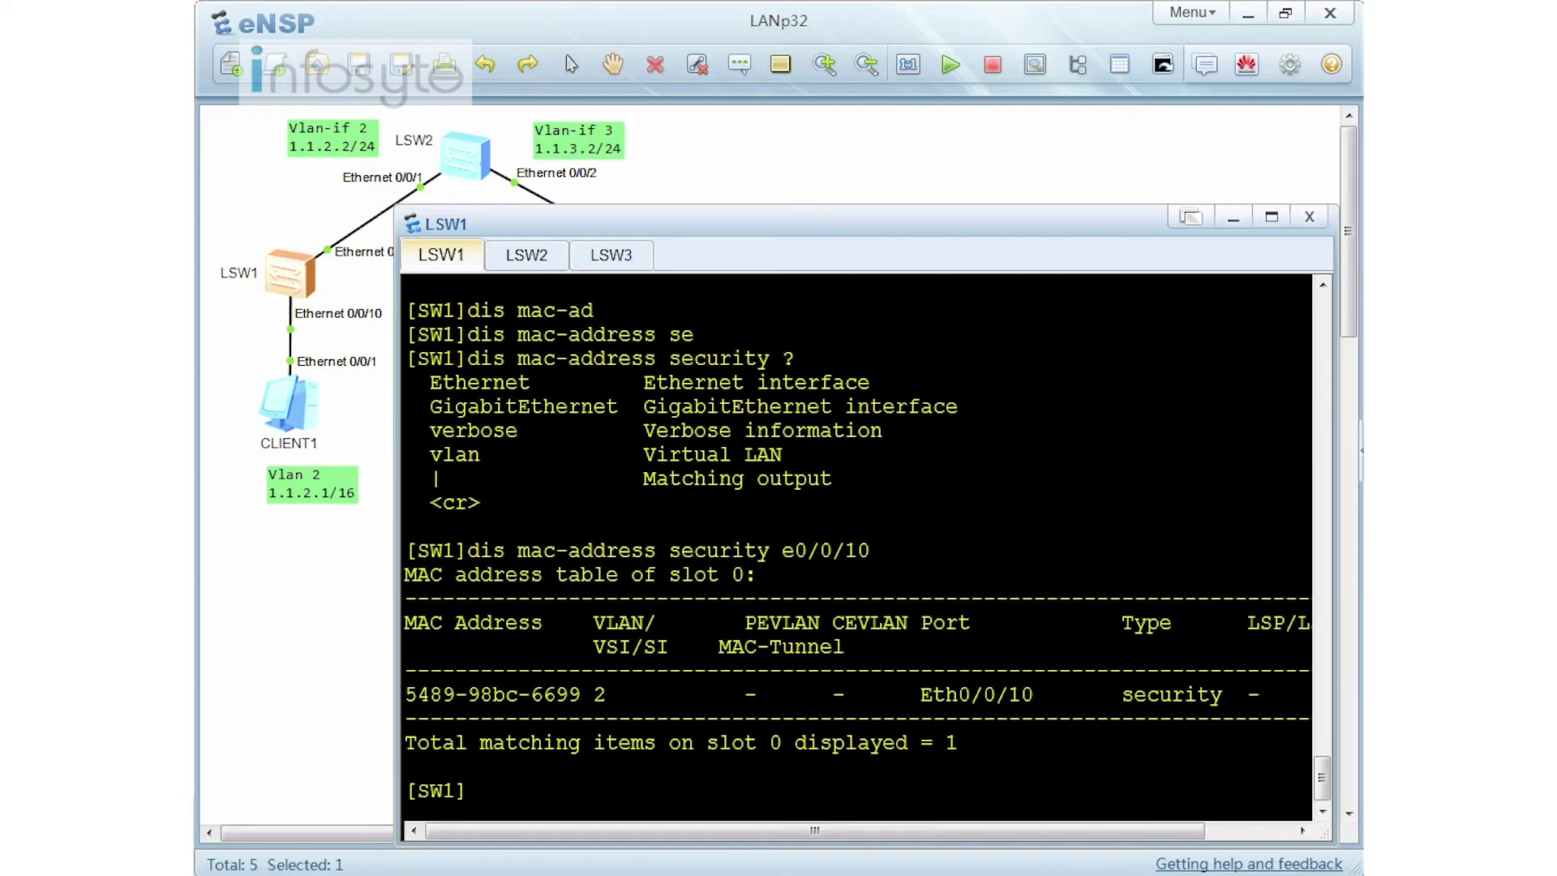
Display LSW1's full MAC address table again and check the ending of the dynamic address on Eth0/0/10.
{"action": "type", "text": "dis mac-ad"}
{"action": "key", "text": "Tab"}
{"action": "key", "text": "Return"}
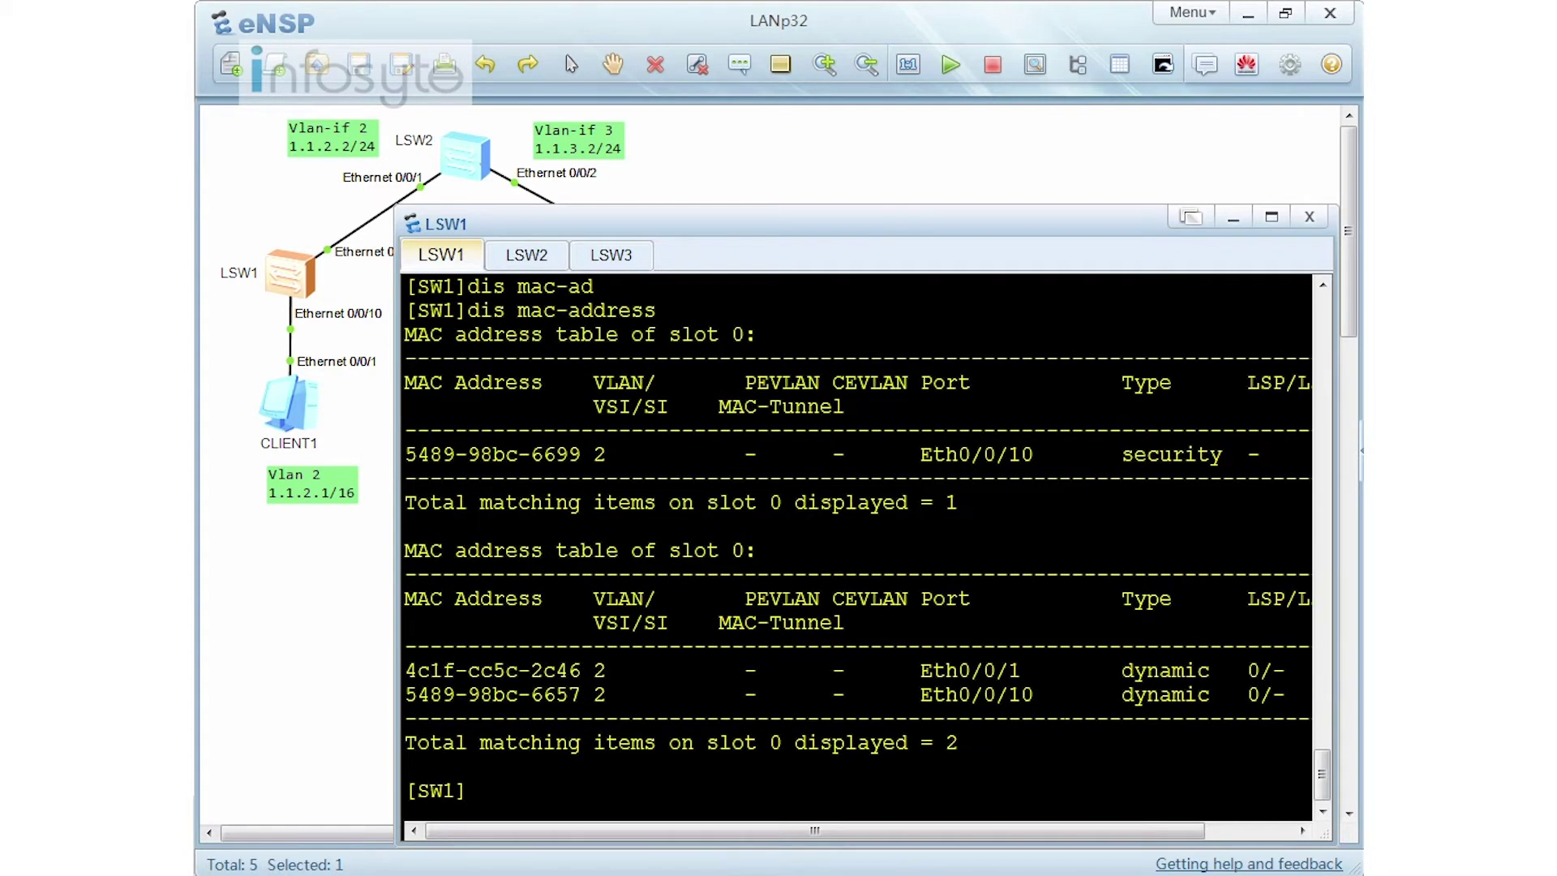
{"action": "left_click_drag", "start_coordinate": [582, 695], "coordinate": [532, 694]}
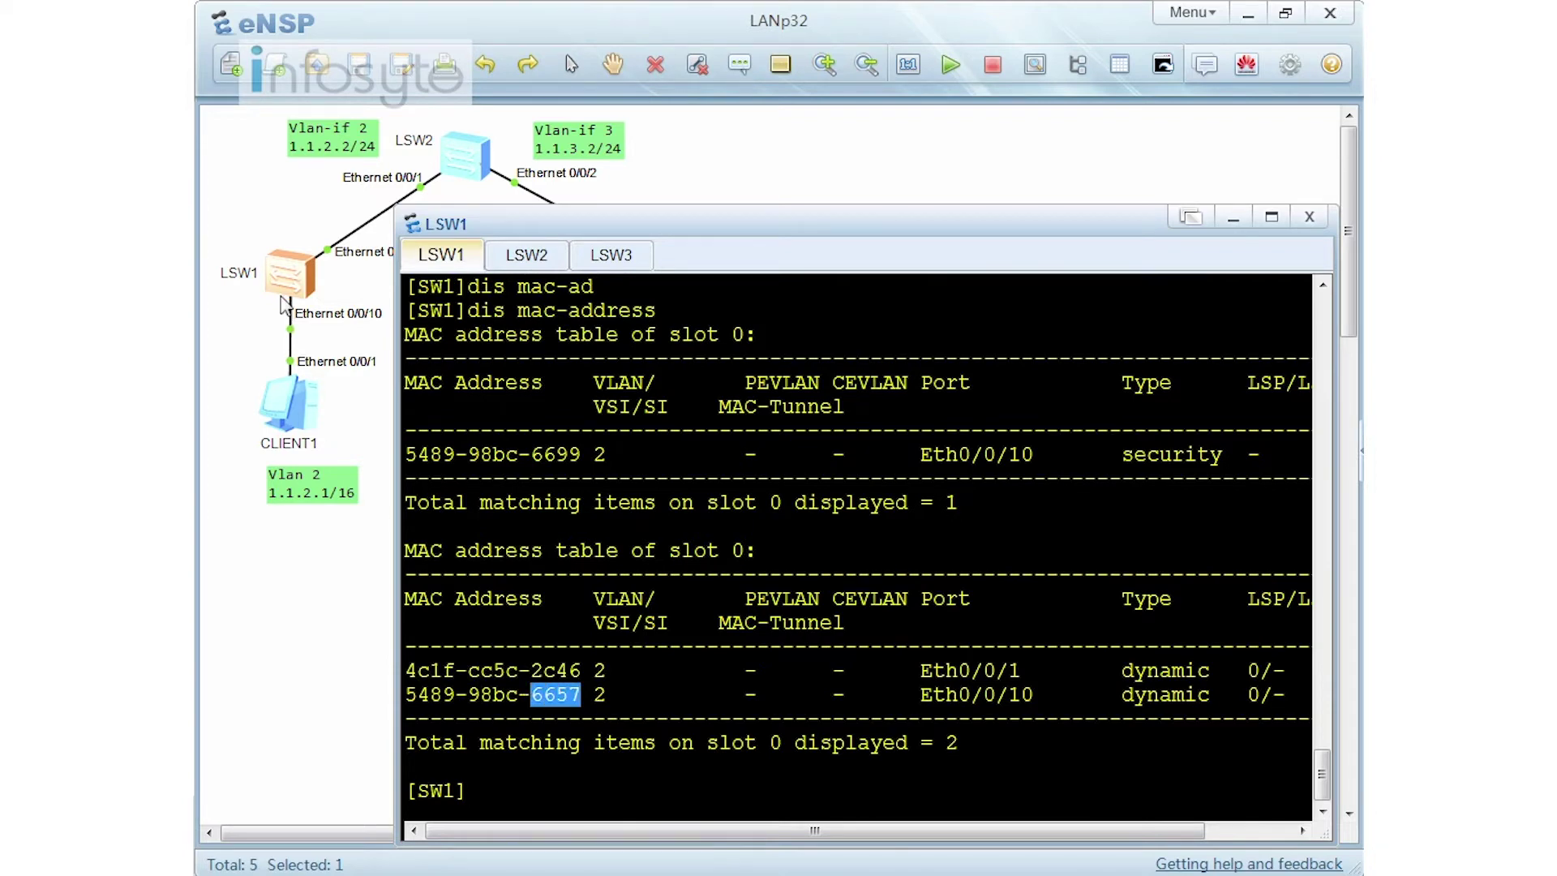
Change CLIENT1's MAC address to 54-89-98-BC-66-57 in its basic configuration and apply it.
{"action": "double_click", "coordinate": [302, 414]}
{"action": "left_click", "coordinate": [484, 198]}
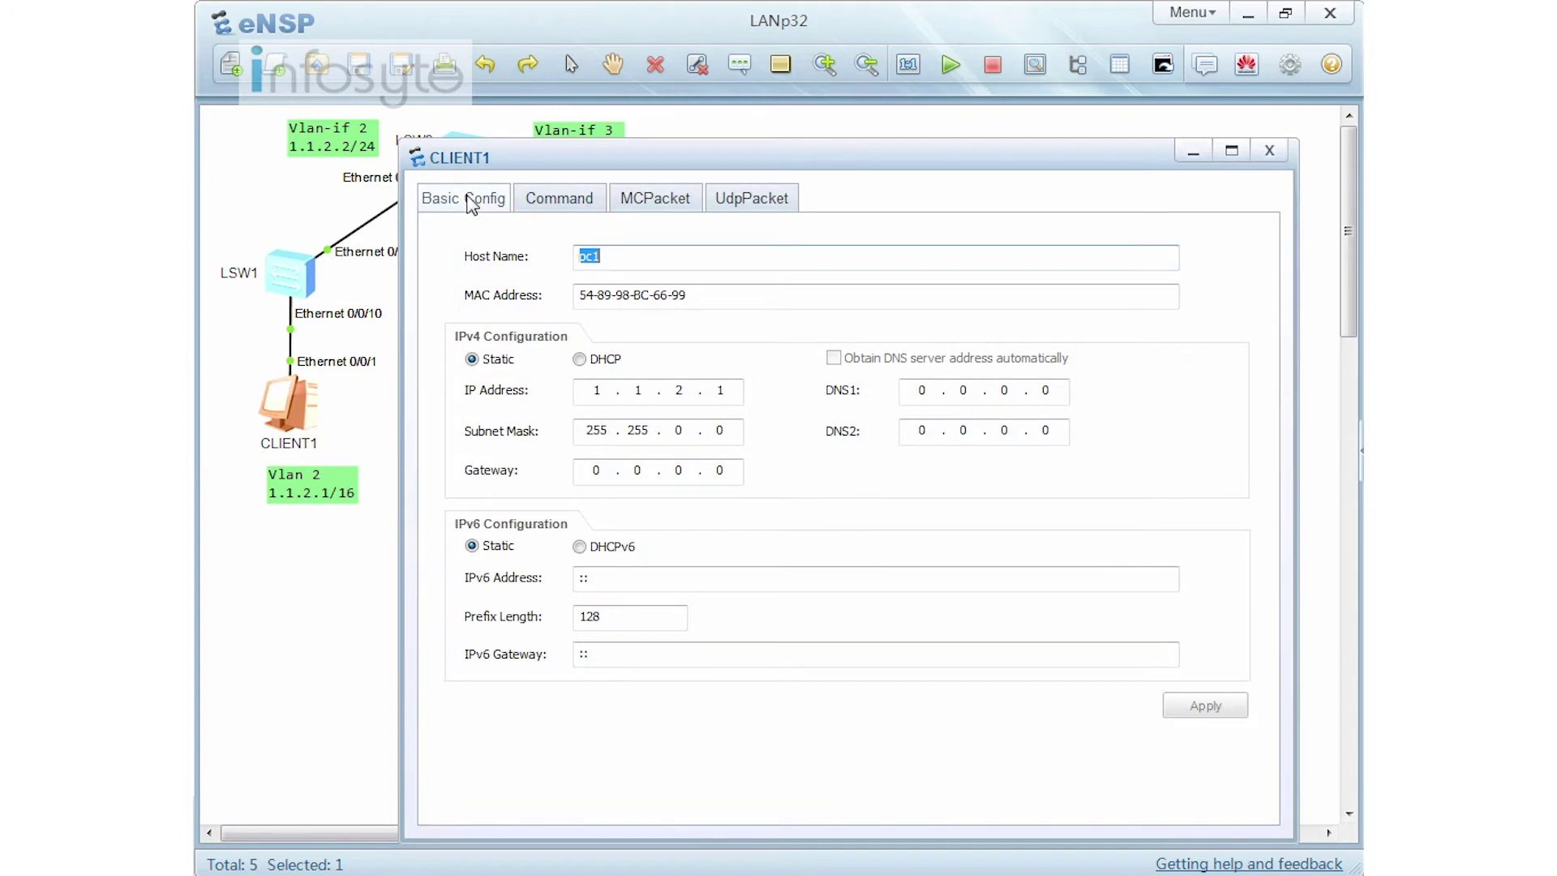
{"action": "left_click", "coordinate": [704, 293]}
{"action": "key", "text": "BackSpace"}
{"action": "key", "text": "BackSpace"}
{"action": "type", "text": "57"}
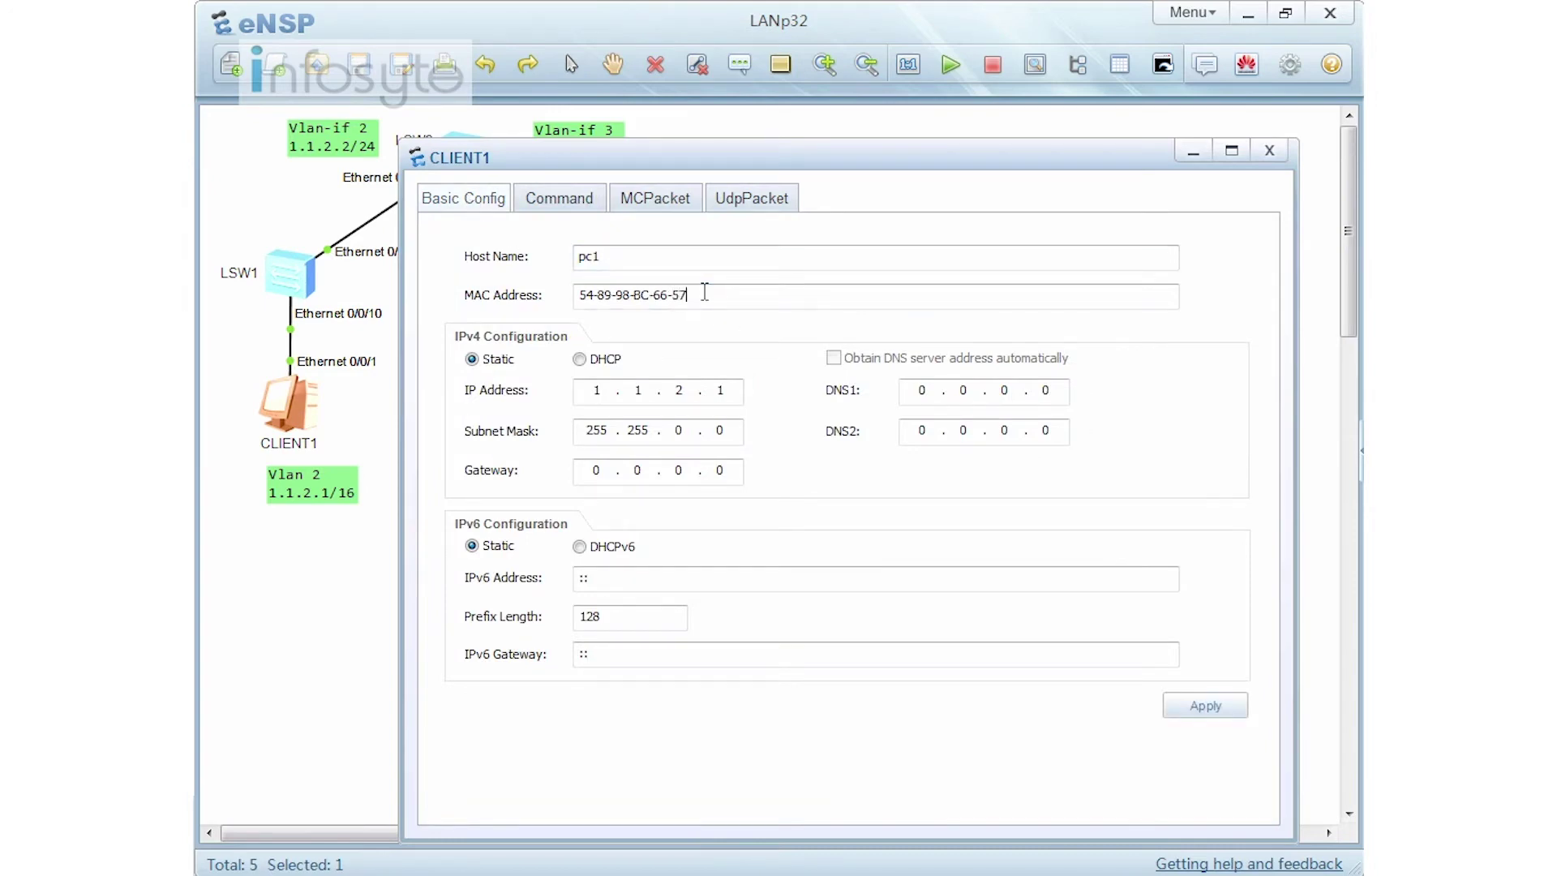
{"action": "left_click", "coordinate": [1200, 706]}
Ping 1.1.3.1 from CLIENT1 with the changed MAC address and close the CLIENT1 window.
{"action": "left_click", "coordinate": [536, 203]}
{"action": "key", "text": "Up"}
{"action": "key", "text": "Return"}
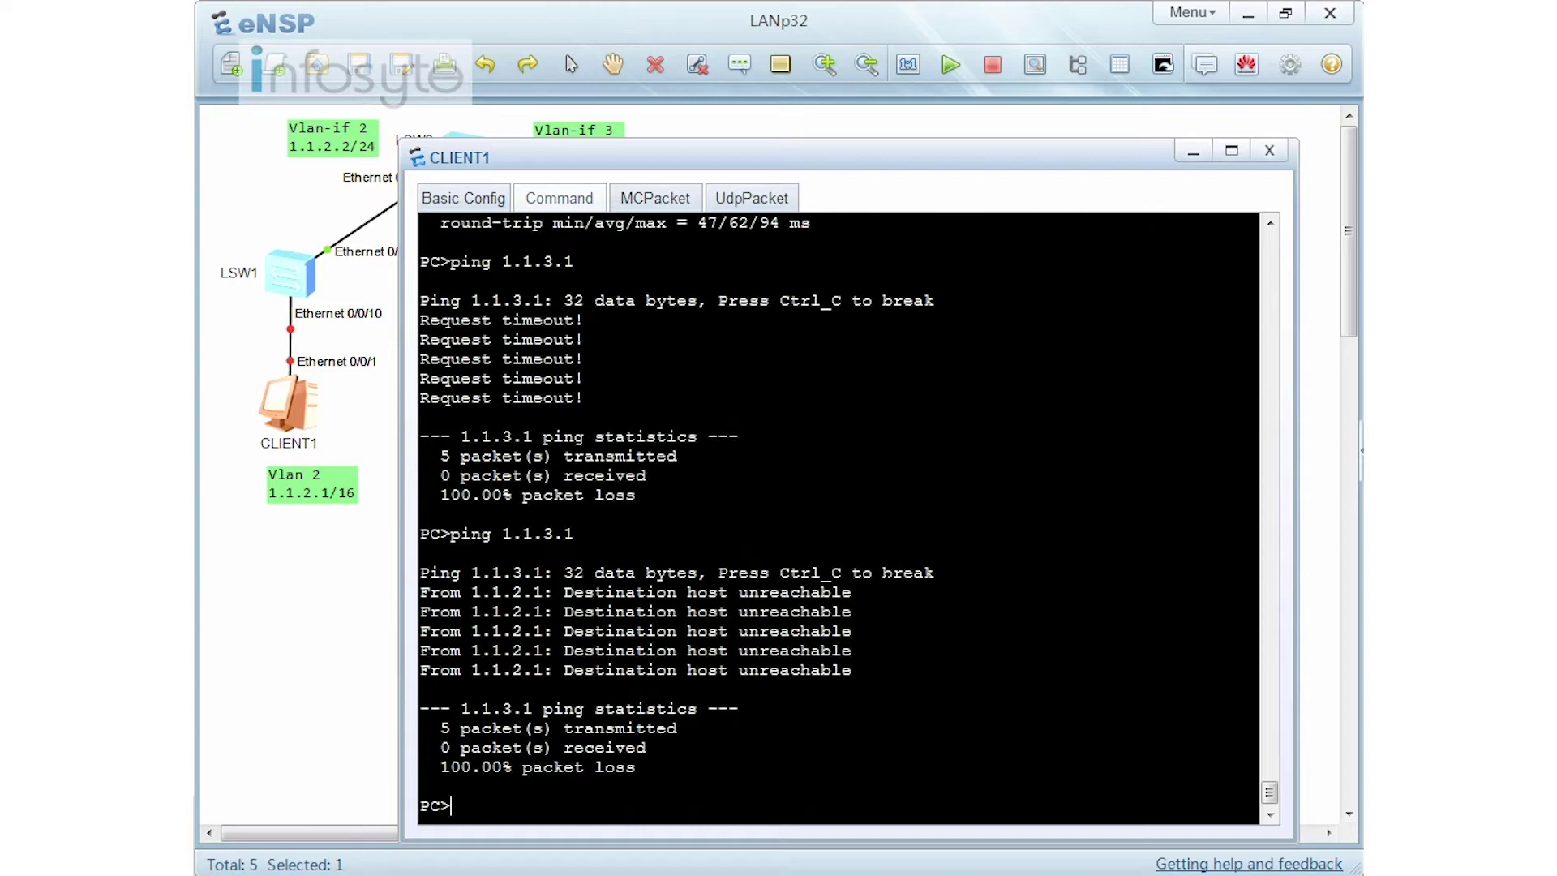
{"action": "left_click", "coordinate": [1270, 150]}
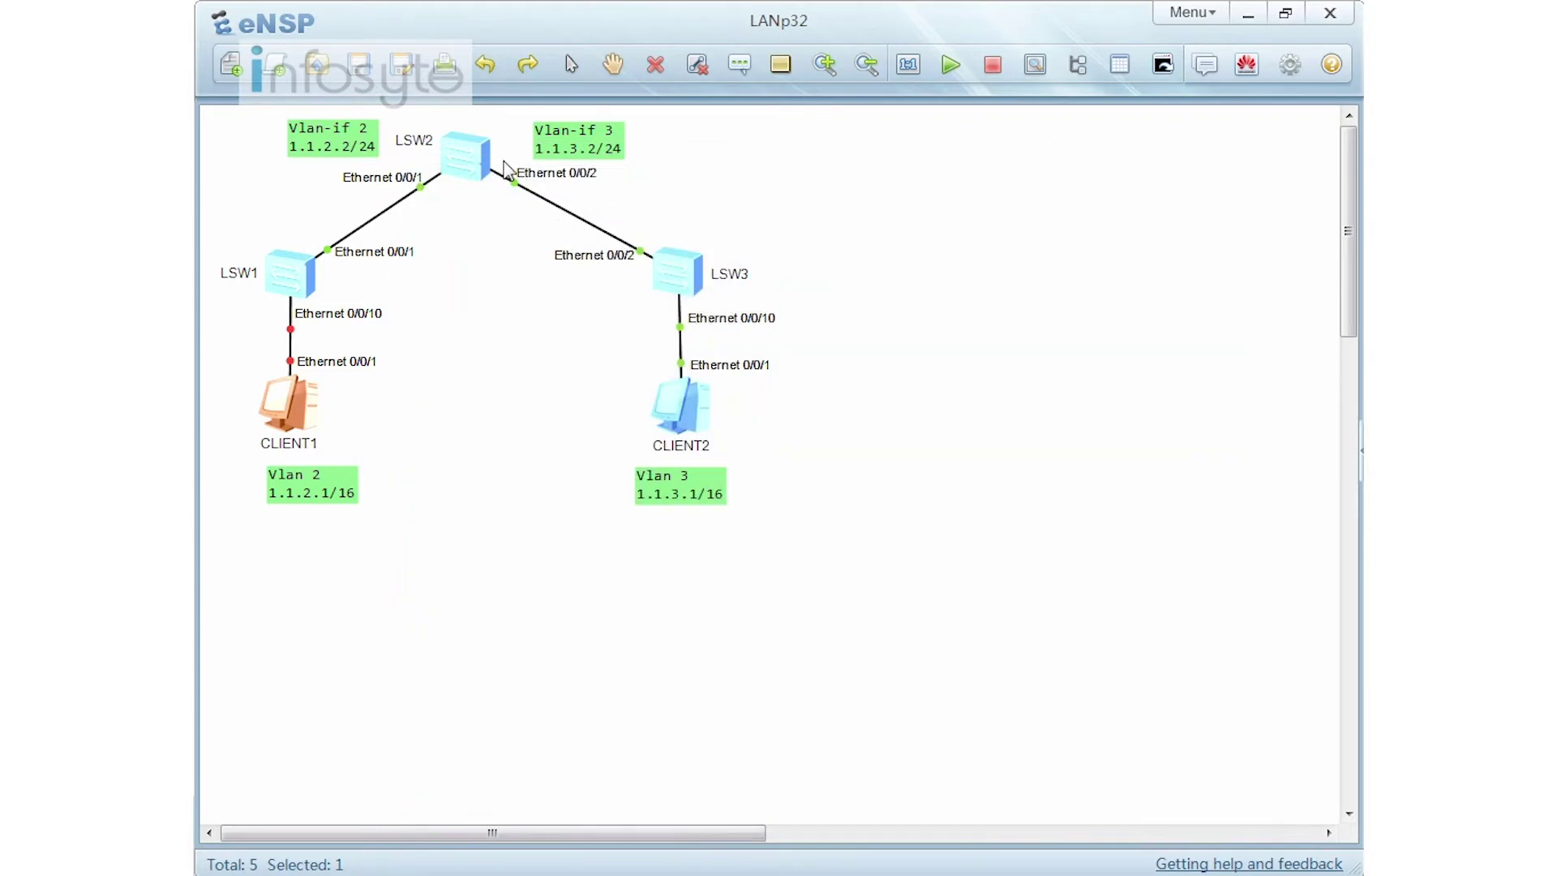
Reopen the switch consoles and display LSW1's MAC address table again, comparing it with the previous output.
{"action": "double_click", "coordinate": [478, 169]}
{"action": "key", "text": "Return"}
{"action": "key", "text": "Return"}
{"action": "key", "text": "Return"}
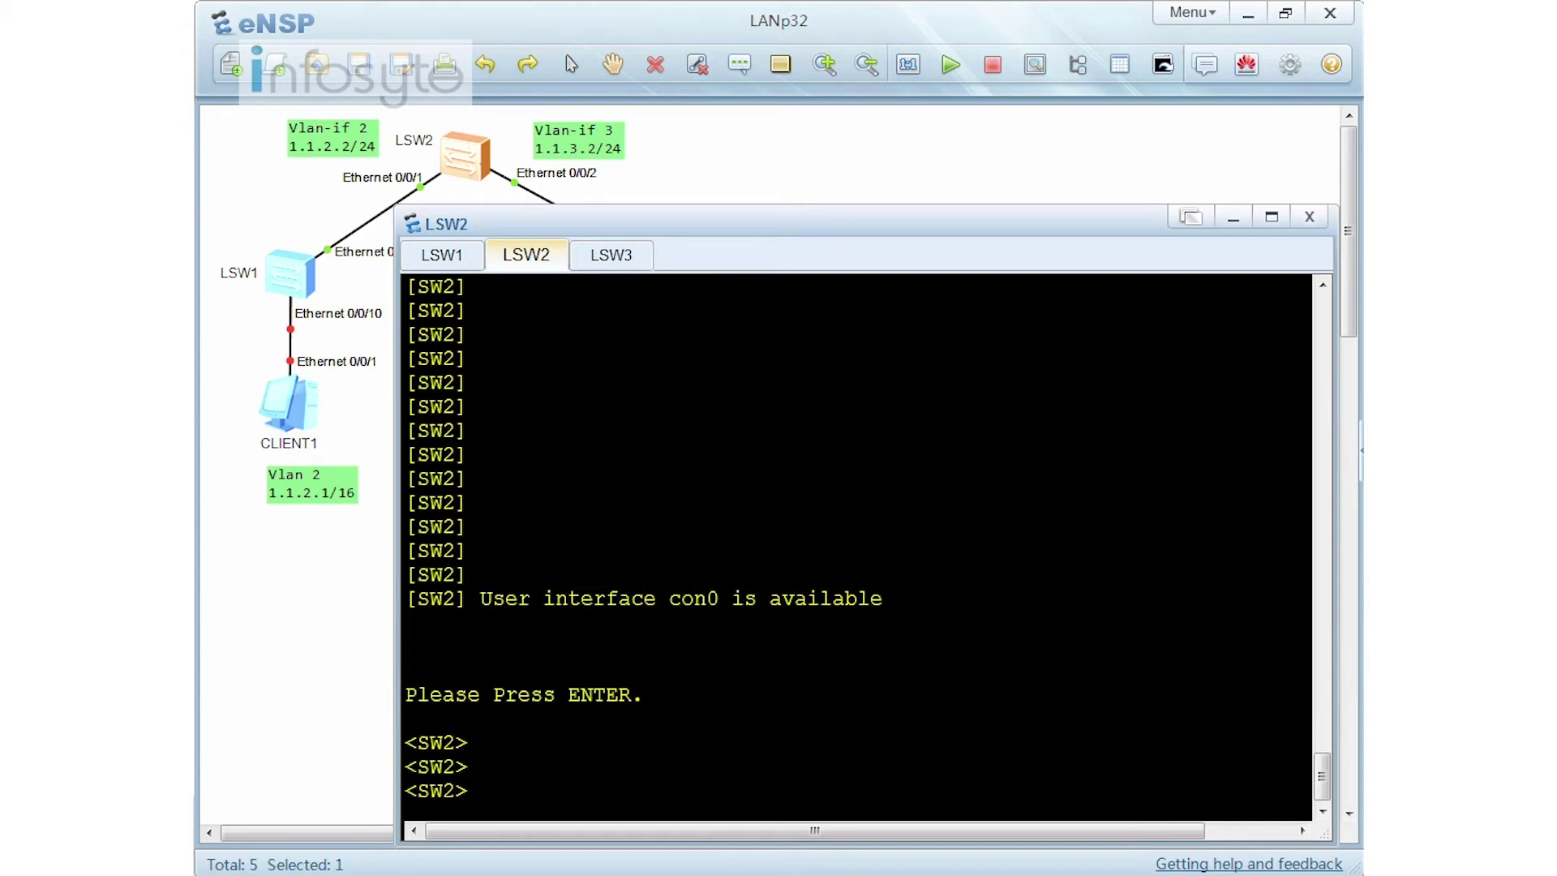
{"action": "left_click", "coordinate": [446, 258]}
{"action": "key", "text": "Up"}
{"action": "key", "text": "Return"}
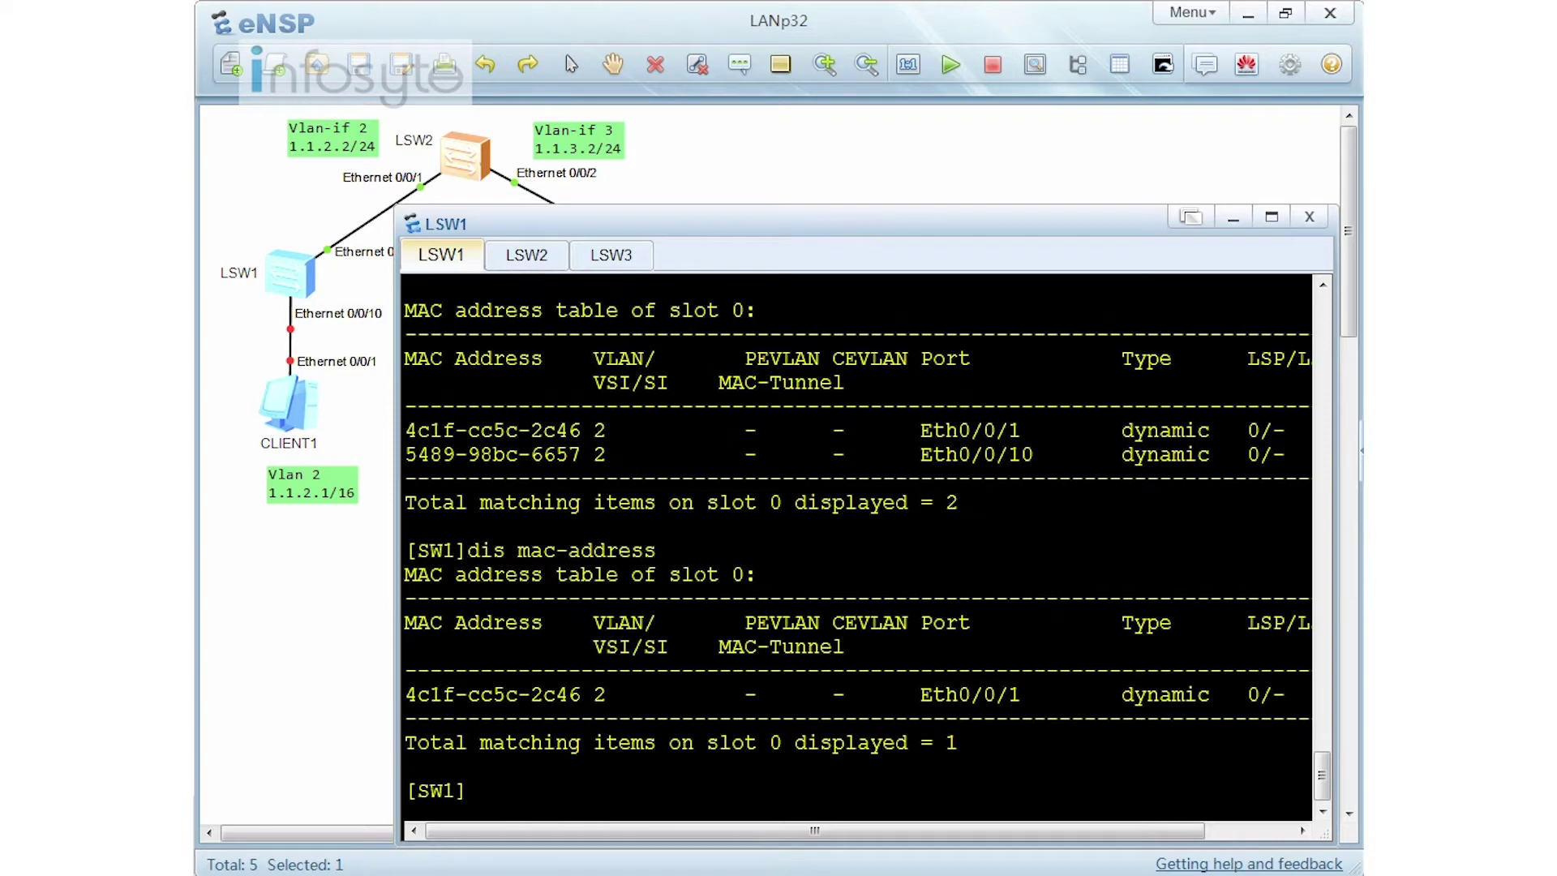
{"action": "scroll", "coordinate": [857, 552], "scroll_direction": "up", "scroll_amount": 3}
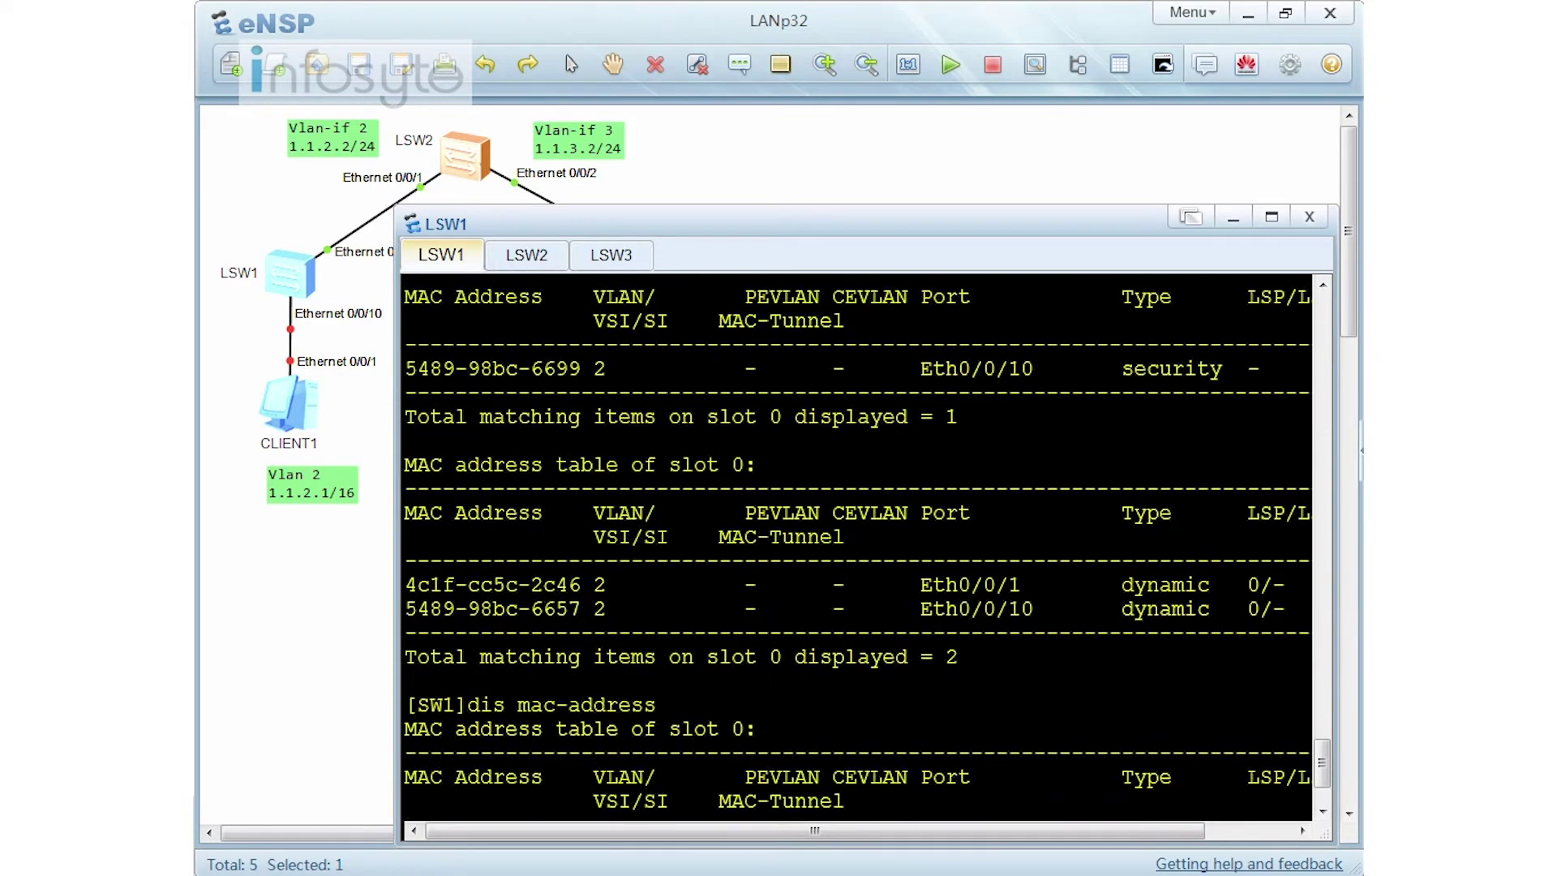
{"action": "scroll", "coordinate": [856, 552], "scroll_direction": "down", "scroll_amount": 3}
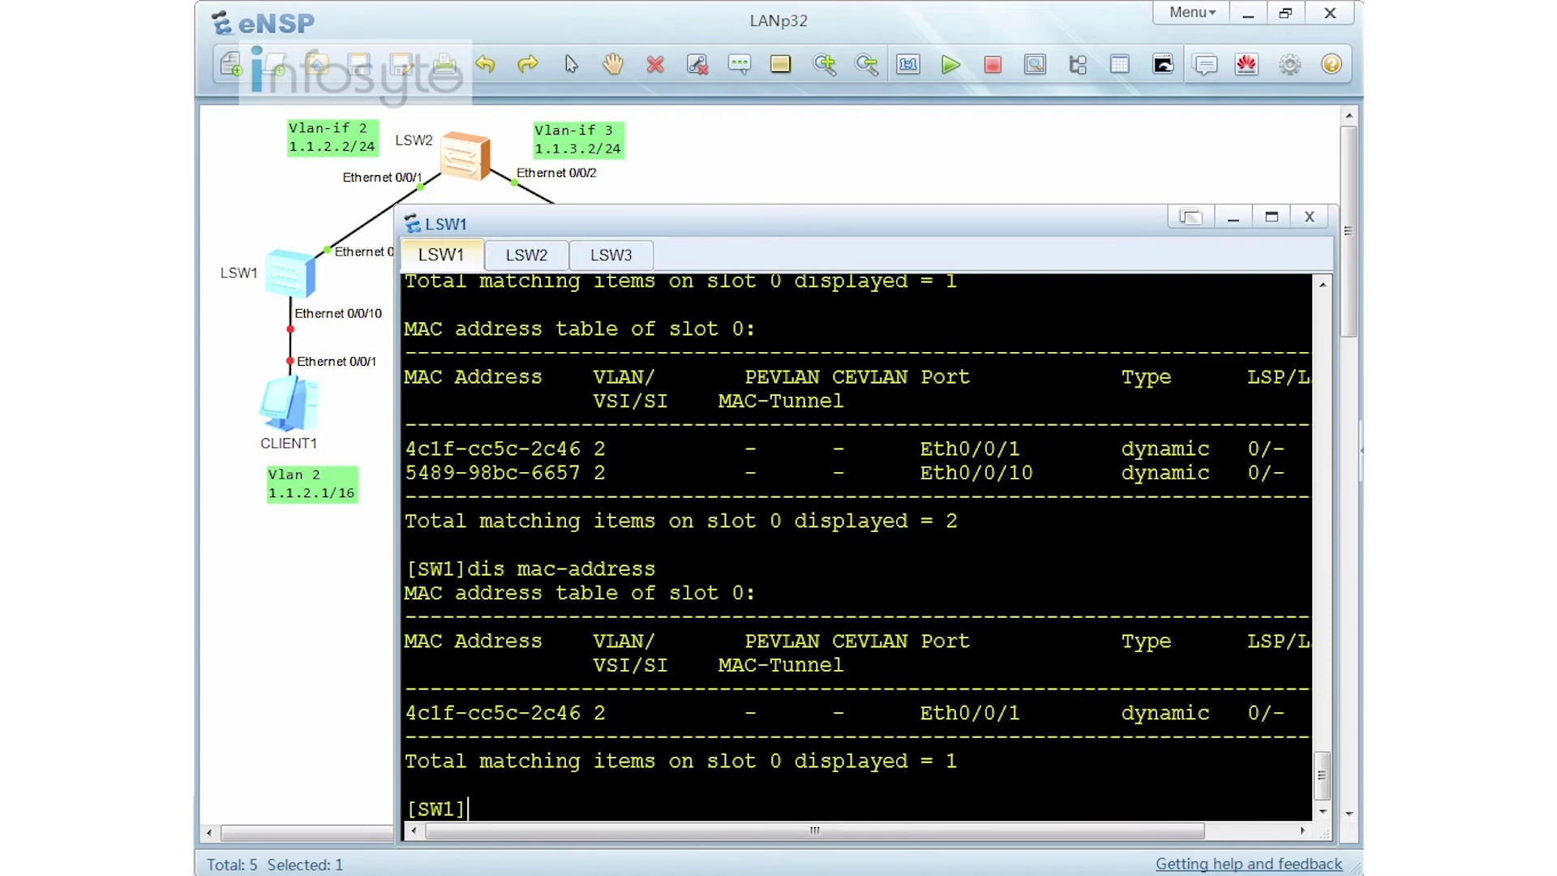
Display the security MAC address entries for e0/0/10 on LSW1 again.
{"action": "type", "text": "dis mac-address security e0/0/10"}
{"action": "key", "text": "Return"}
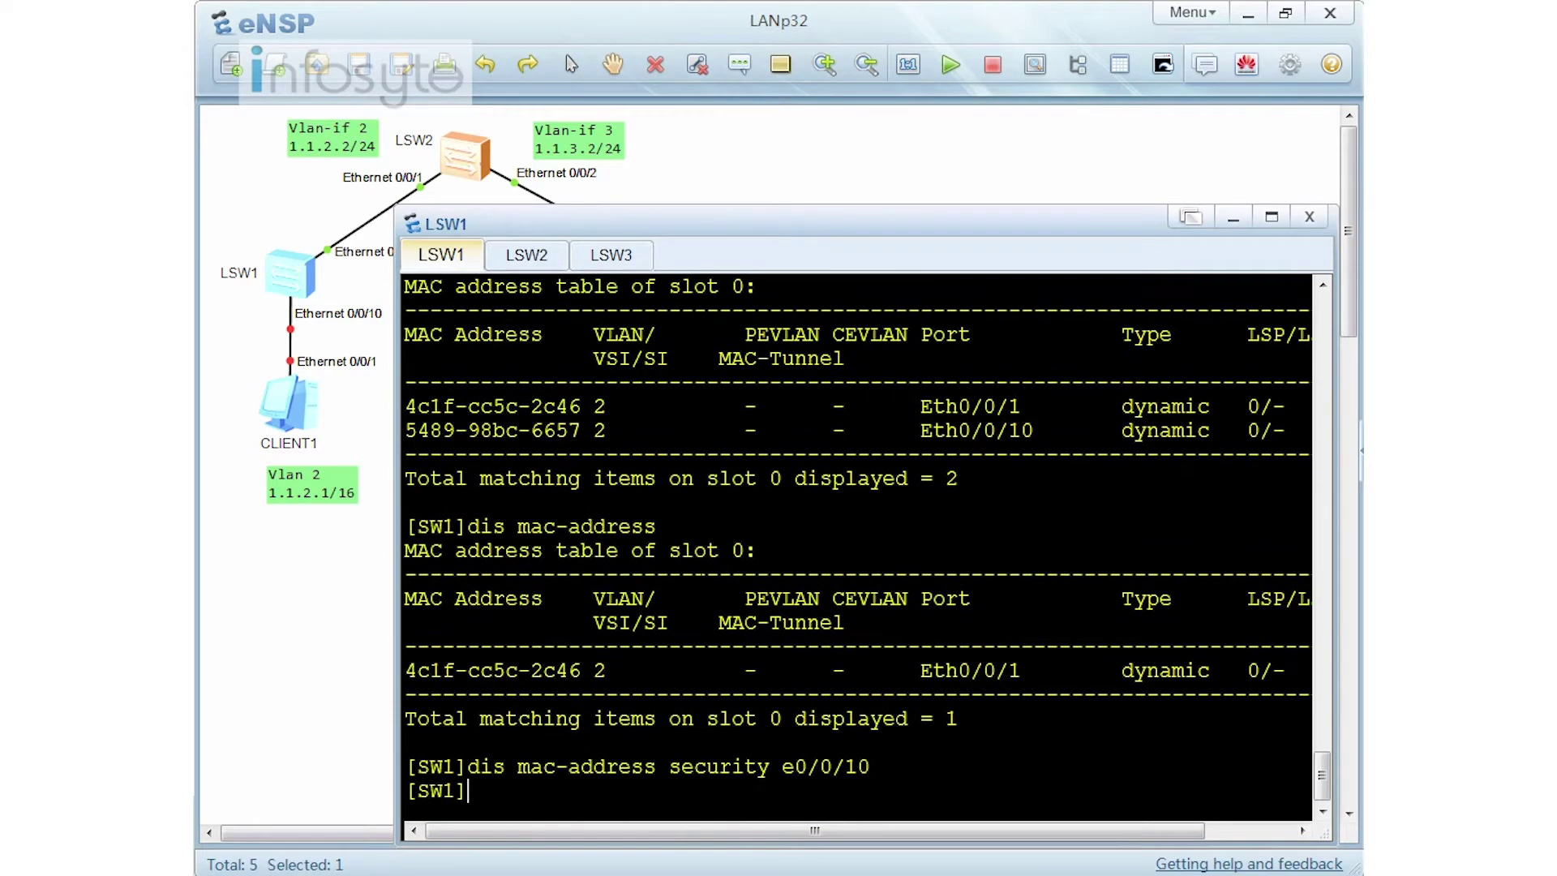
{"action": "key", "text": "Return"}
{"action": "key", "text": "Return"}
{"action": "key", "text": "Return"}
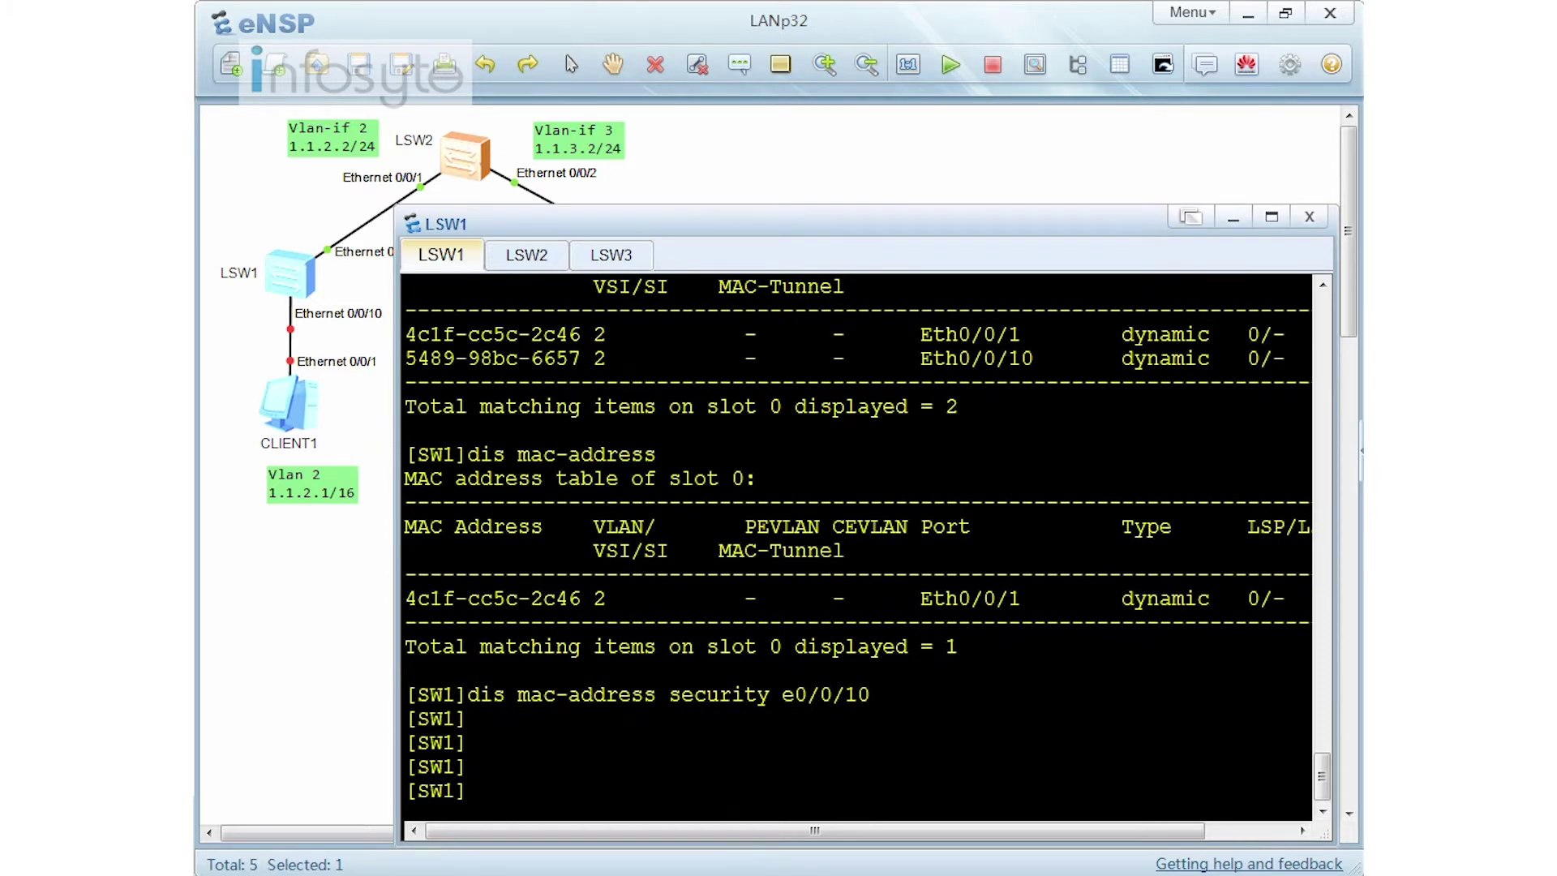
Display the status of interface e0/0/10 on LSW1 and check its current state.
{"action": "type", "text": "int"}
{"action": "key", "text": "BackSpace"}
{"action": "key", "text": "BackSpace"}
{"action": "key", "text": "BackSpace"}
{"action": "key", "text": "BackSpace"}
{"action": "type", "text": "dis int e0/0/10"}
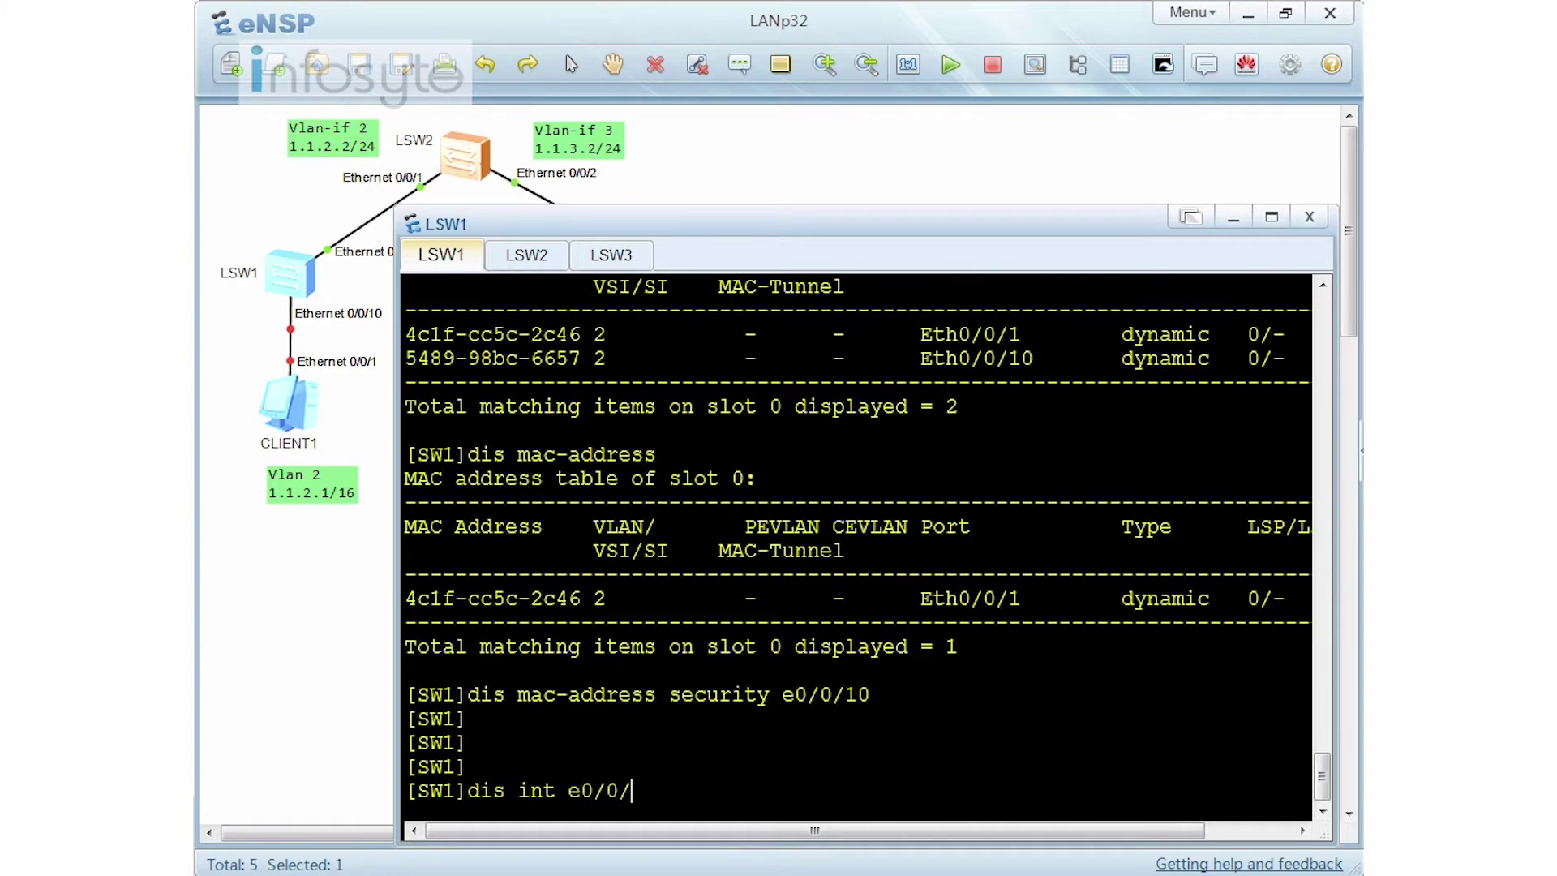
{"action": "key", "text": "Return"}
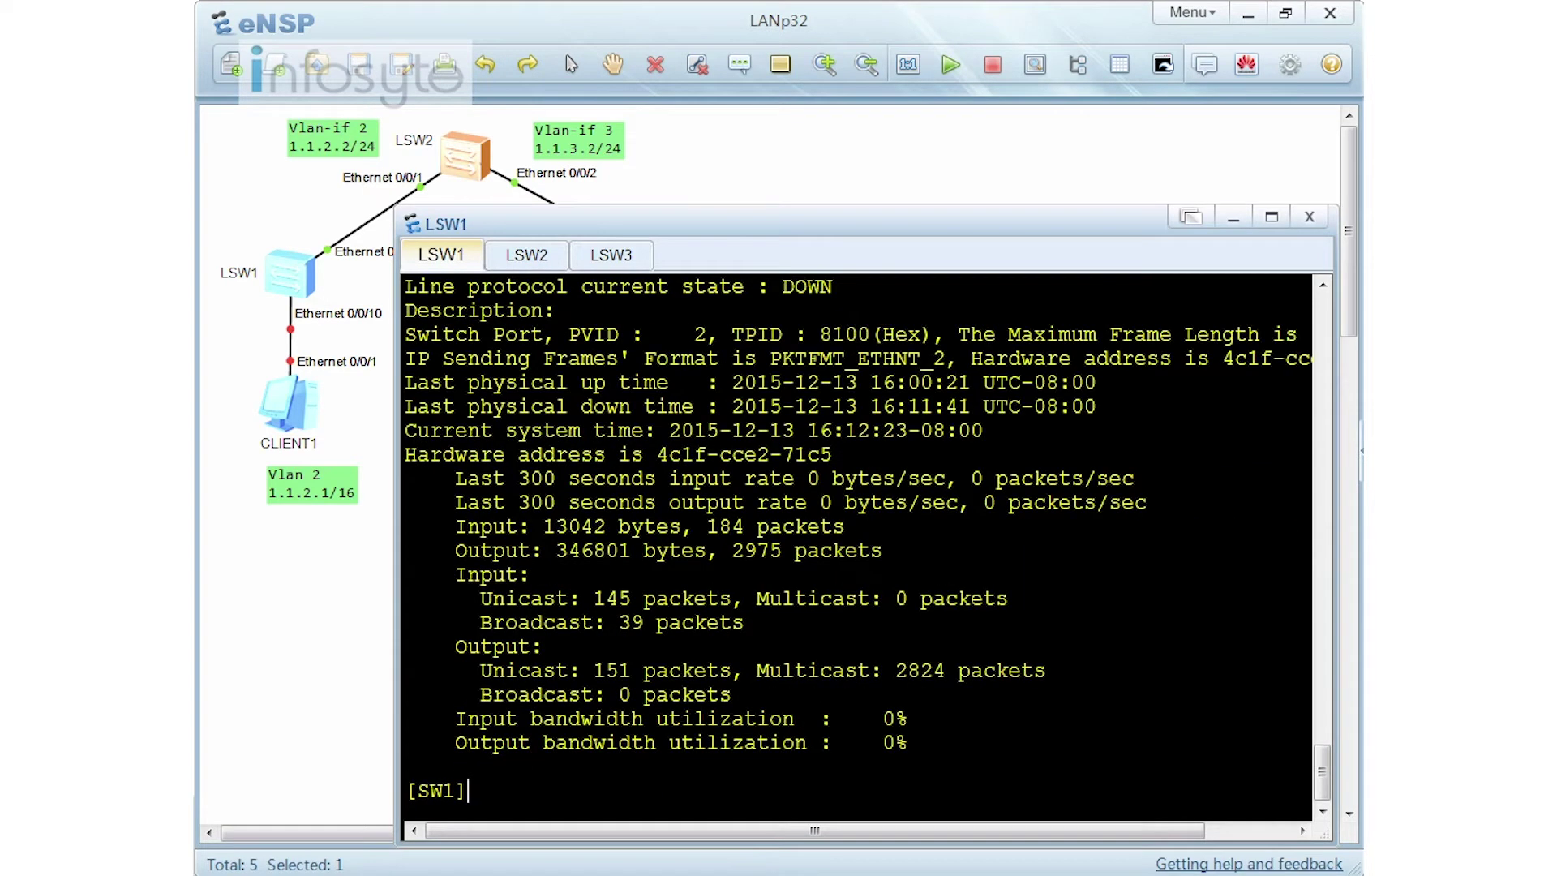
{"action": "scroll", "coordinate": [857, 547], "scroll_direction": "up", "scroll_amount": 1}
{"action": "left_click_drag", "start_coordinate": [783, 345], "coordinate": [1068, 347]}
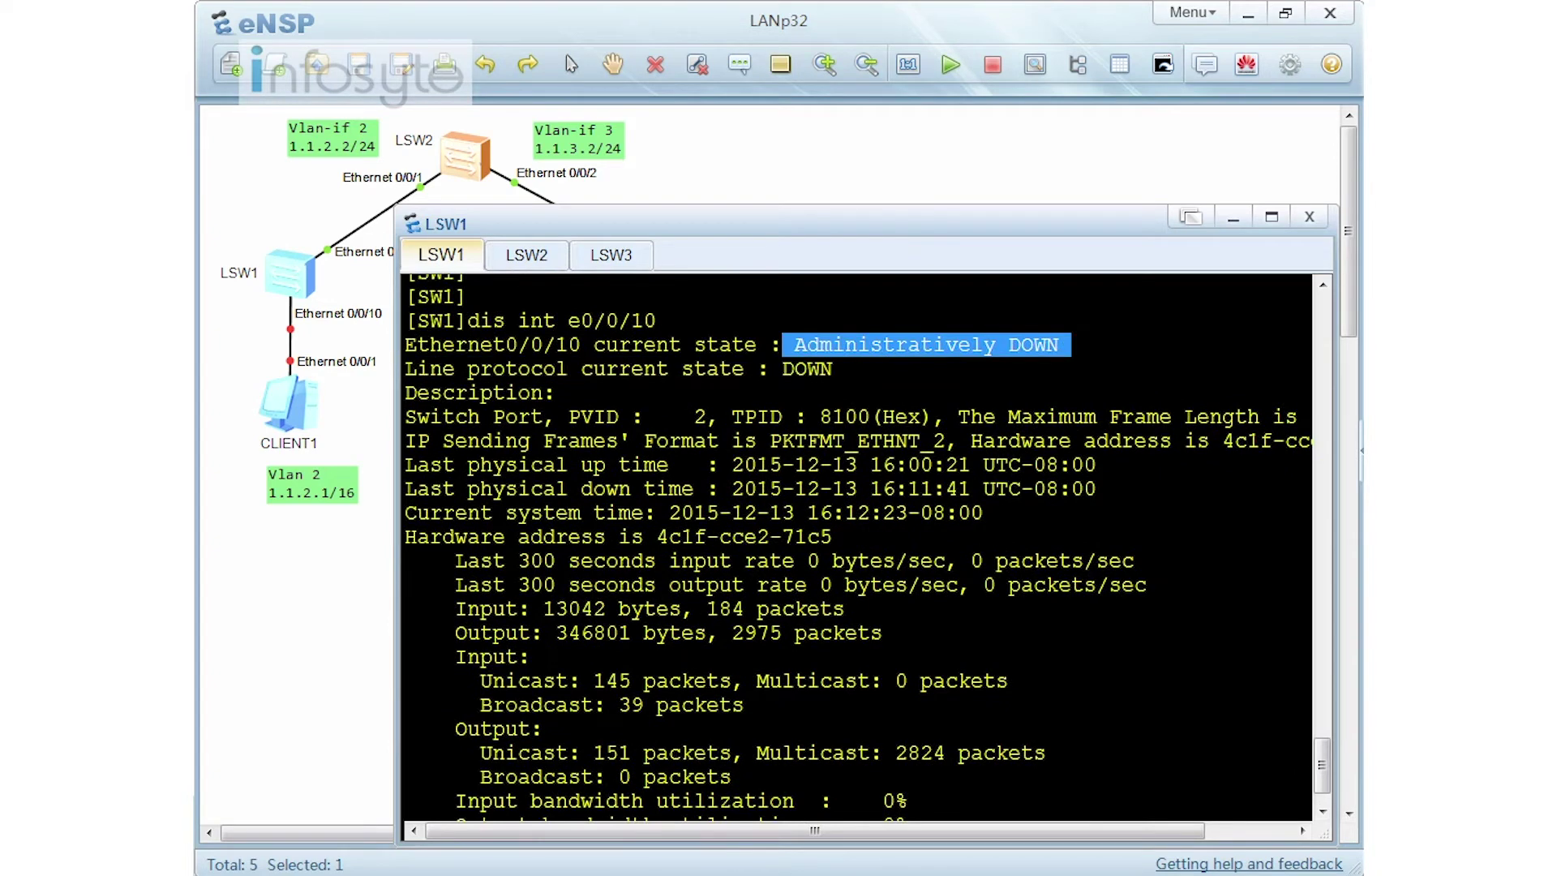
{"action": "scroll", "coordinate": [856, 547], "scroll_direction": "down", "scroll_amount": 1}
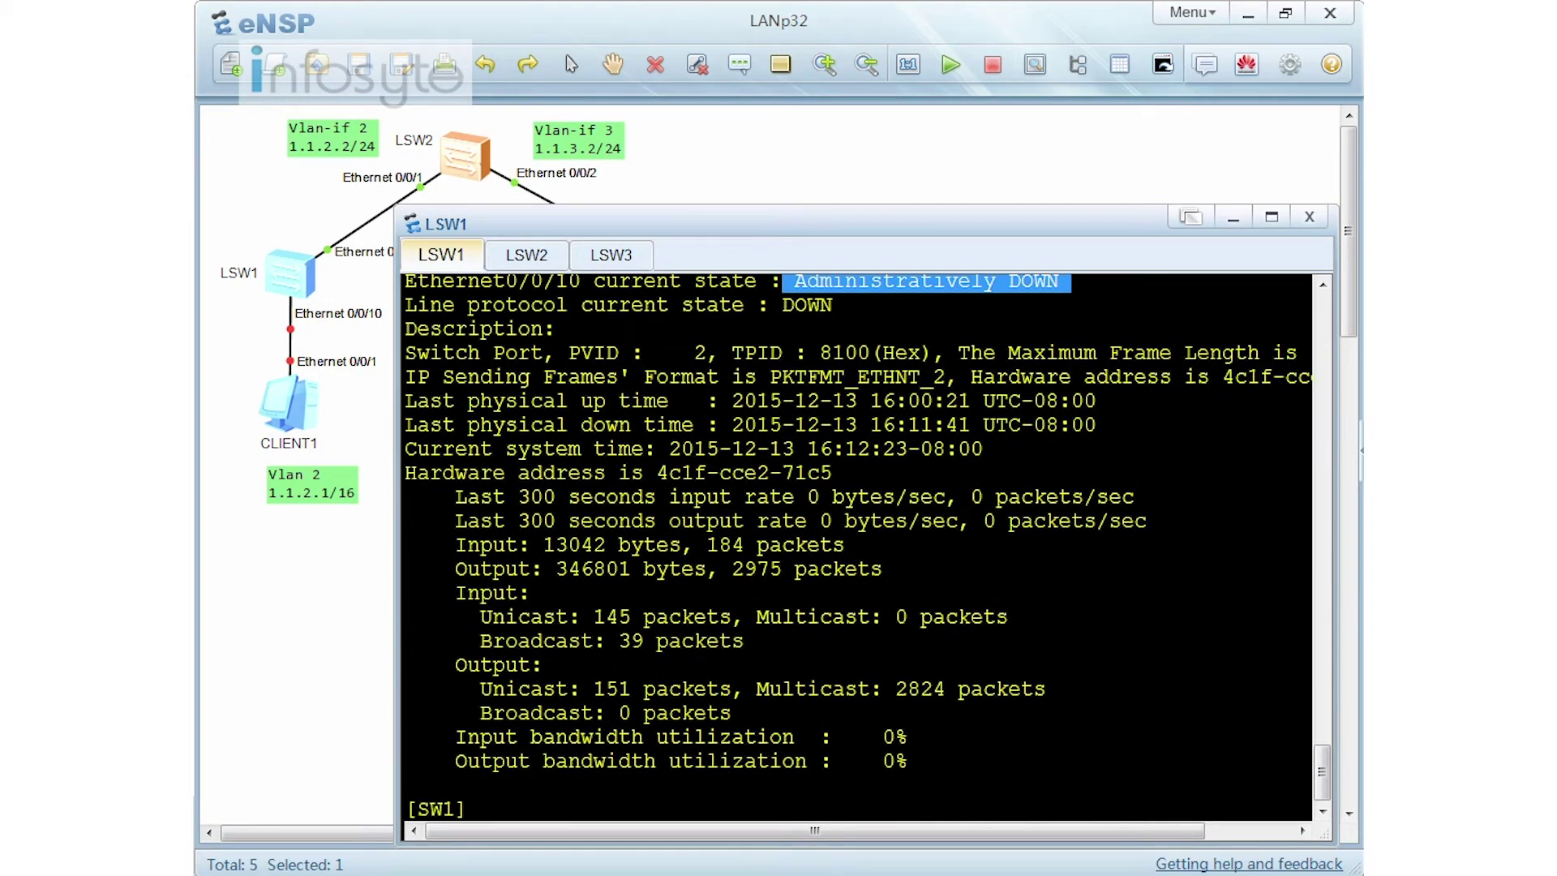
Enter the view of interface e0/0/10 on LSW1 and display its current configuration.
{"action": "type", "text": "int e"}
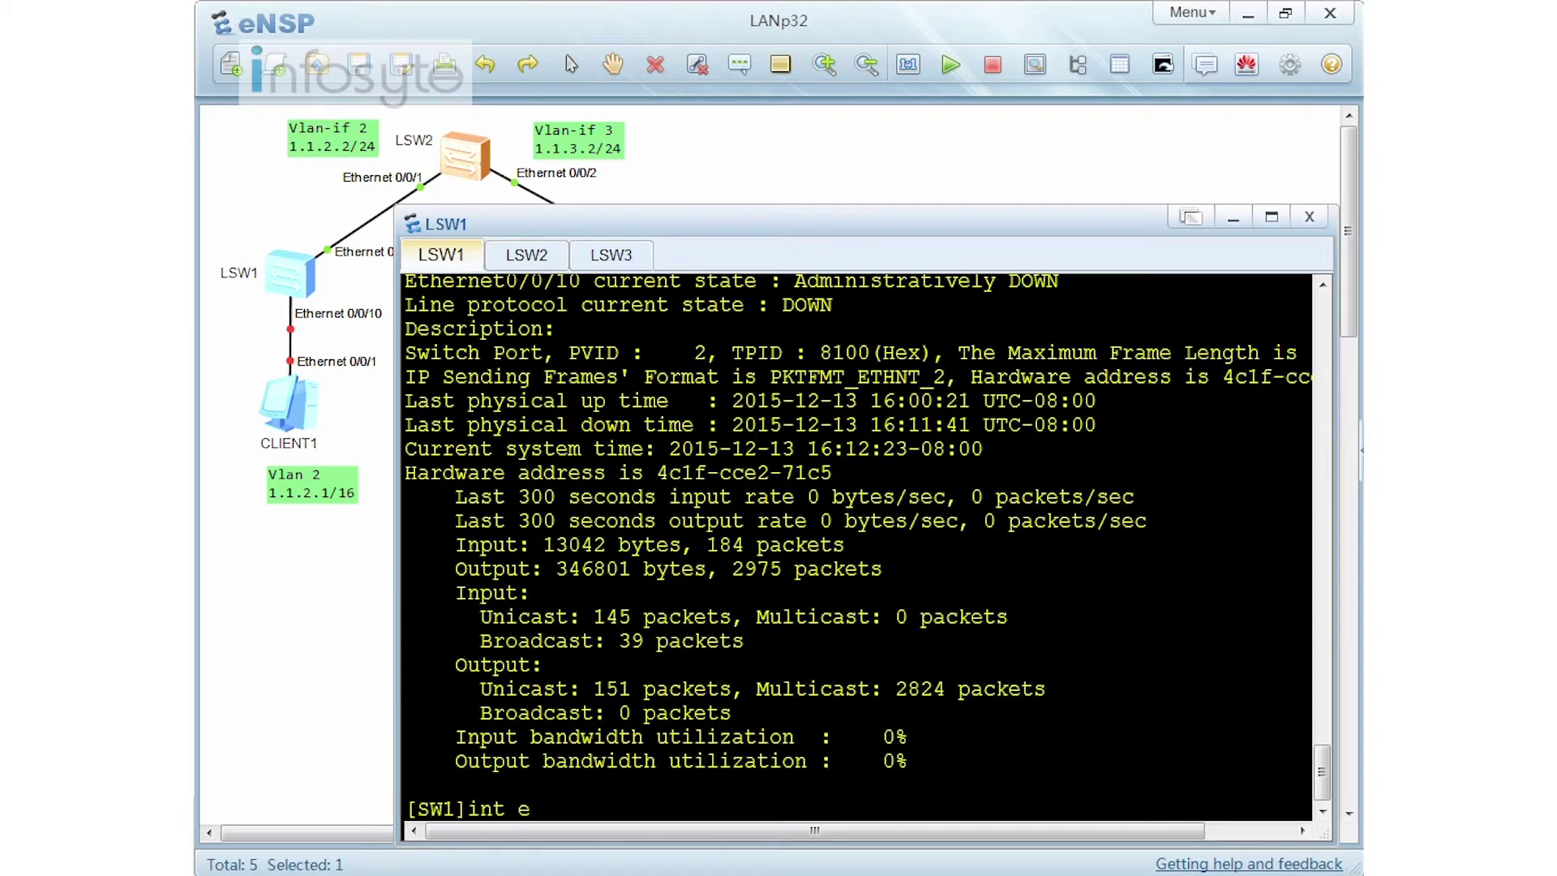
{"action": "type", "text": "0/0/10"}
{"action": "key", "text": "Return"}
{"action": "type", "text": "dis this"}
{"action": "key", "text": "Return"}
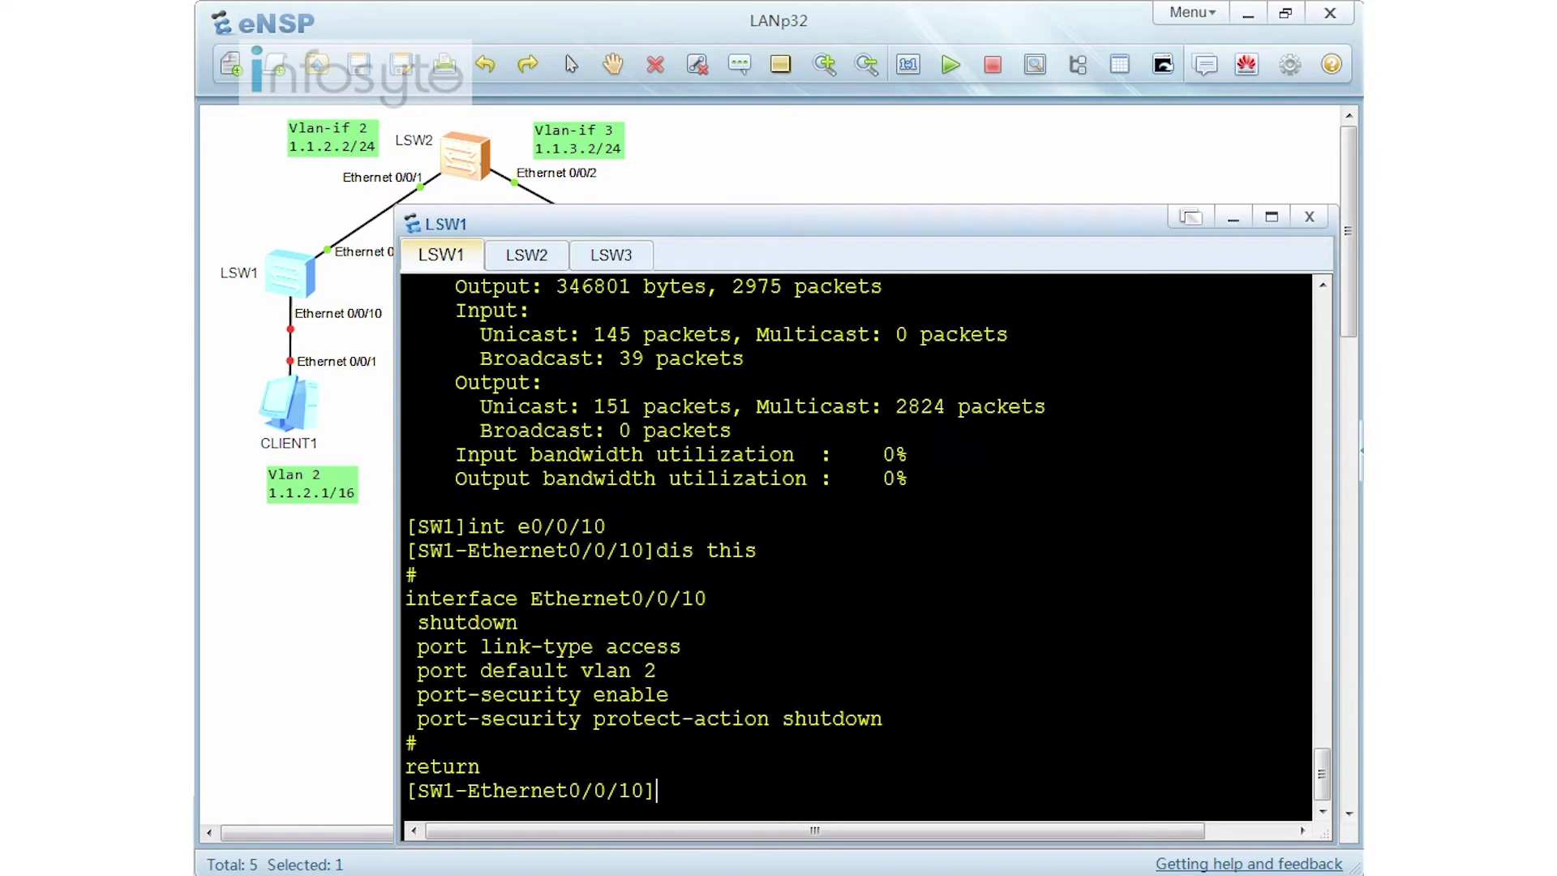
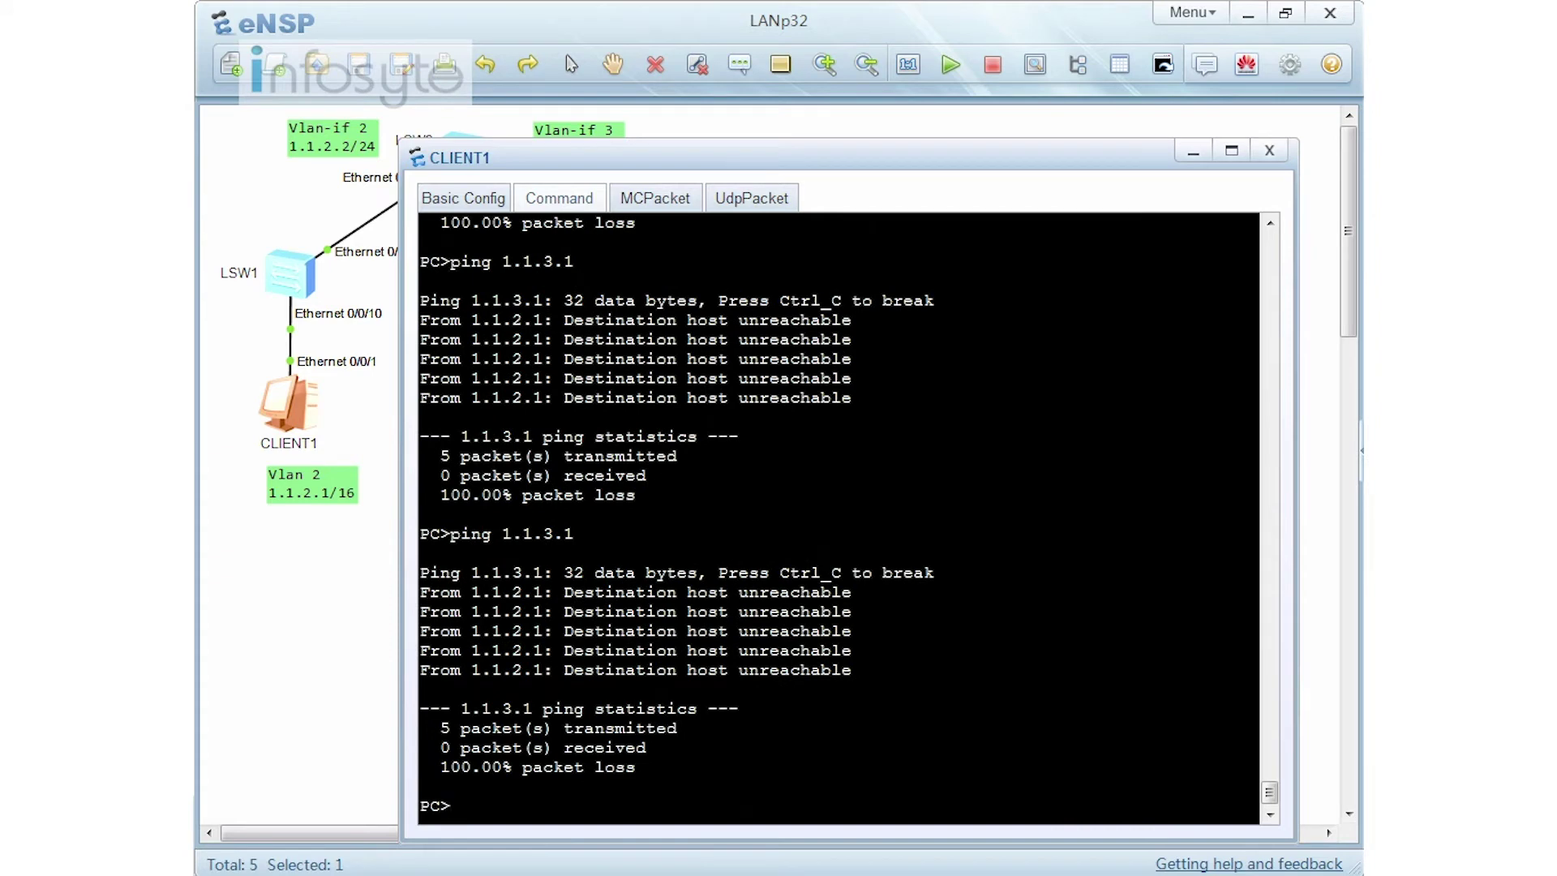
Repeat the ping to 1.1.3.1 from CLIENT1's command prompt.
{"action": "key", "text": "Return"}
{"action": "key", "text": "Return"}
{"action": "key", "text": "Return"}
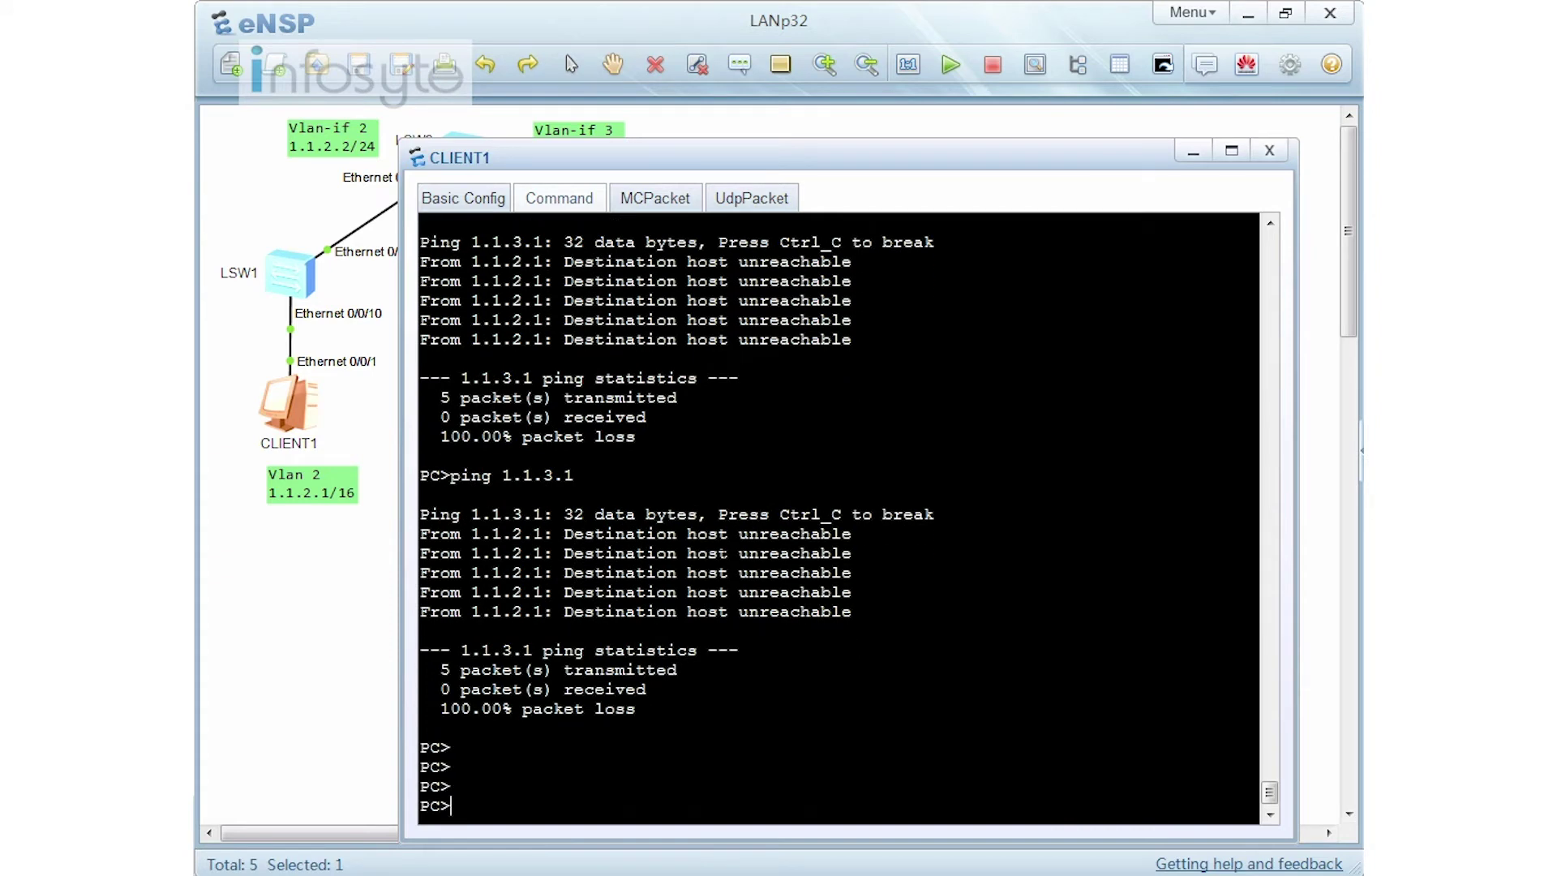
{"action": "key", "text": "Up"}
{"action": "key", "text": "Return"}
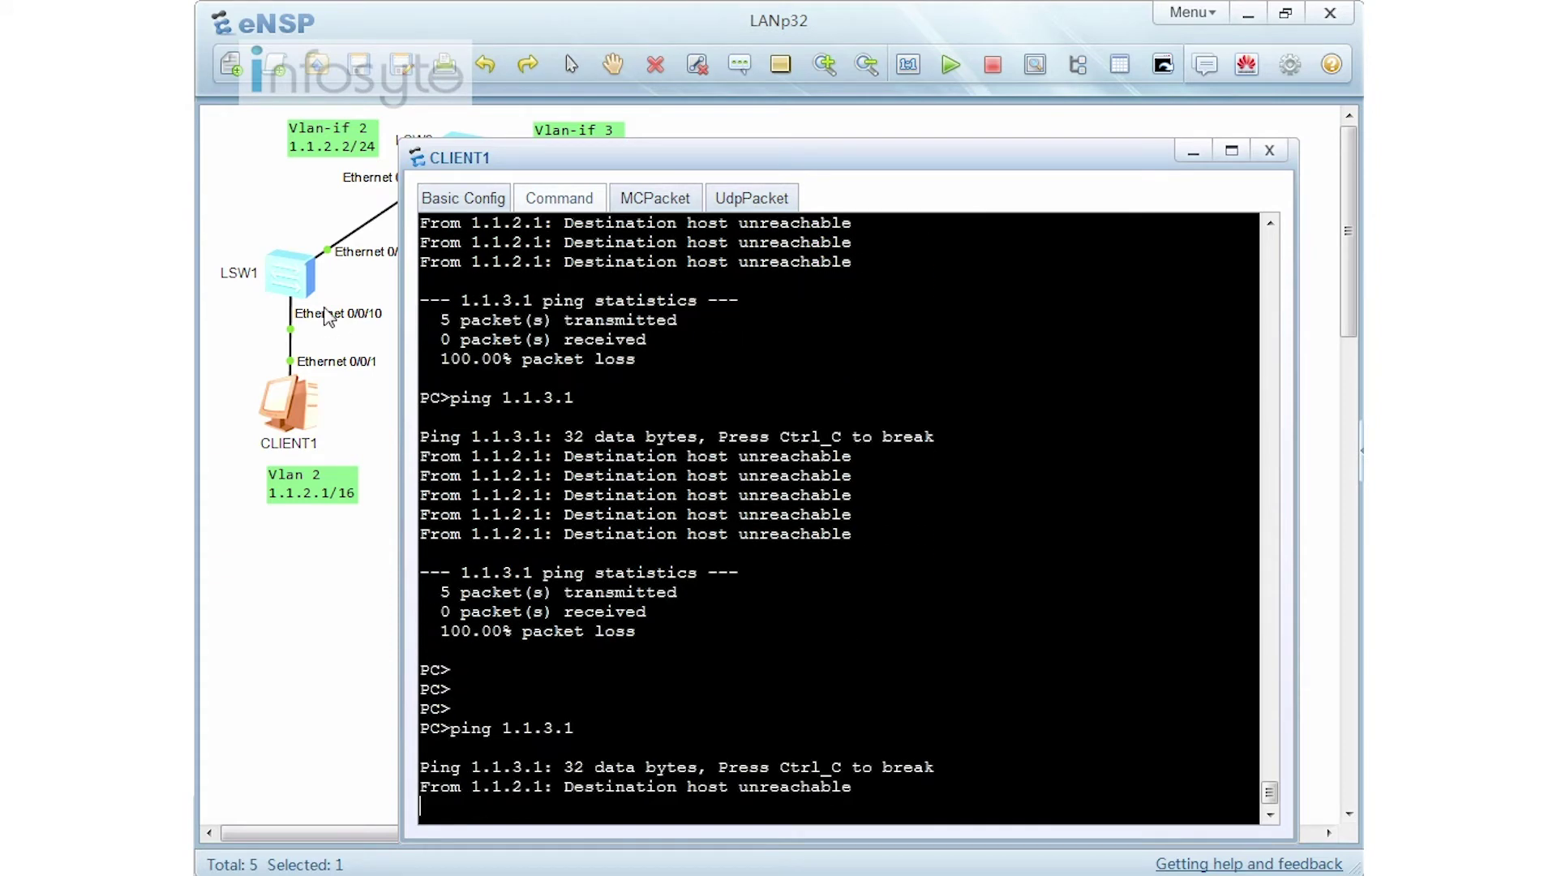
Return to LSW1 and display its MAC address table from the interface view.
{"action": "double_click", "coordinate": [288, 275]}
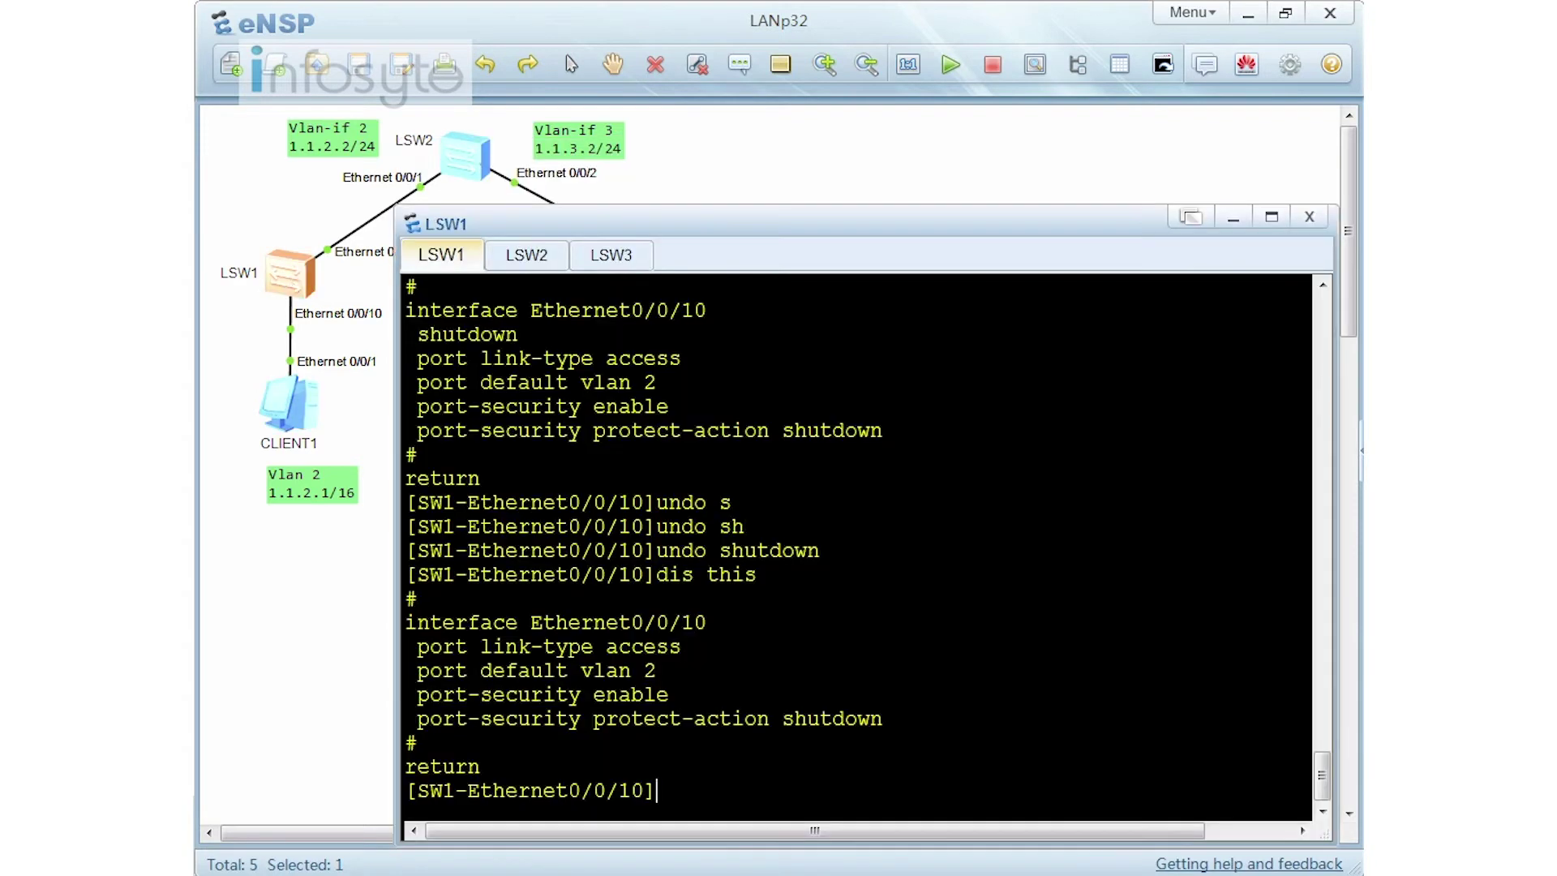
{"action": "type", "text": "dis mac-ad"}
{"action": "key", "text": "Tab"}
{"action": "key", "text": "Return"}
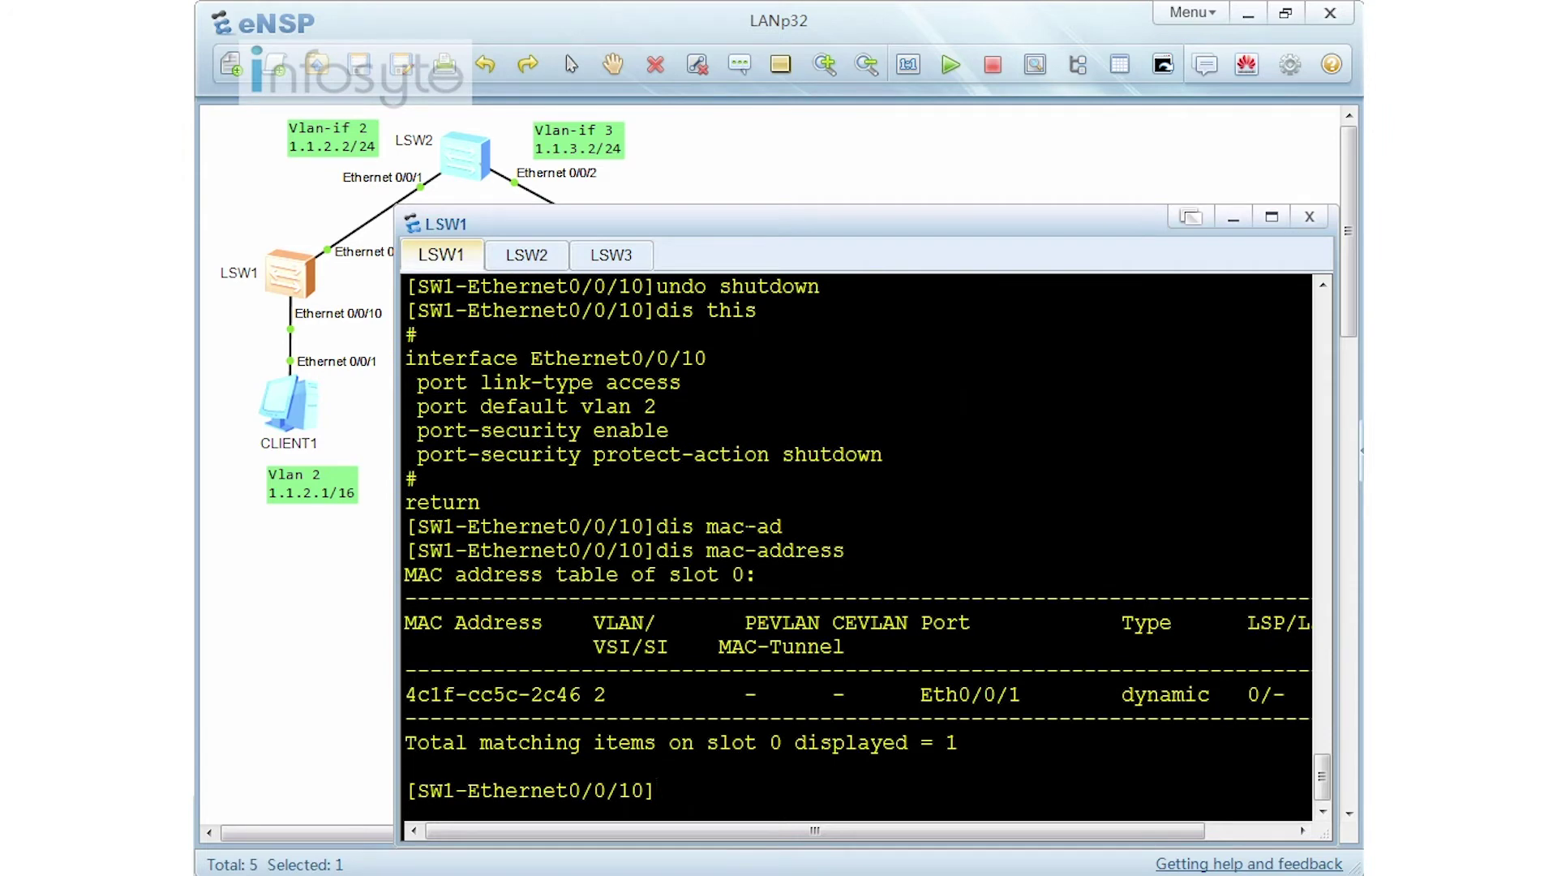
Clear CLIENT1's ARP cache with the arp -d command.
{"action": "double_click", "coordinate": [303, 411]}
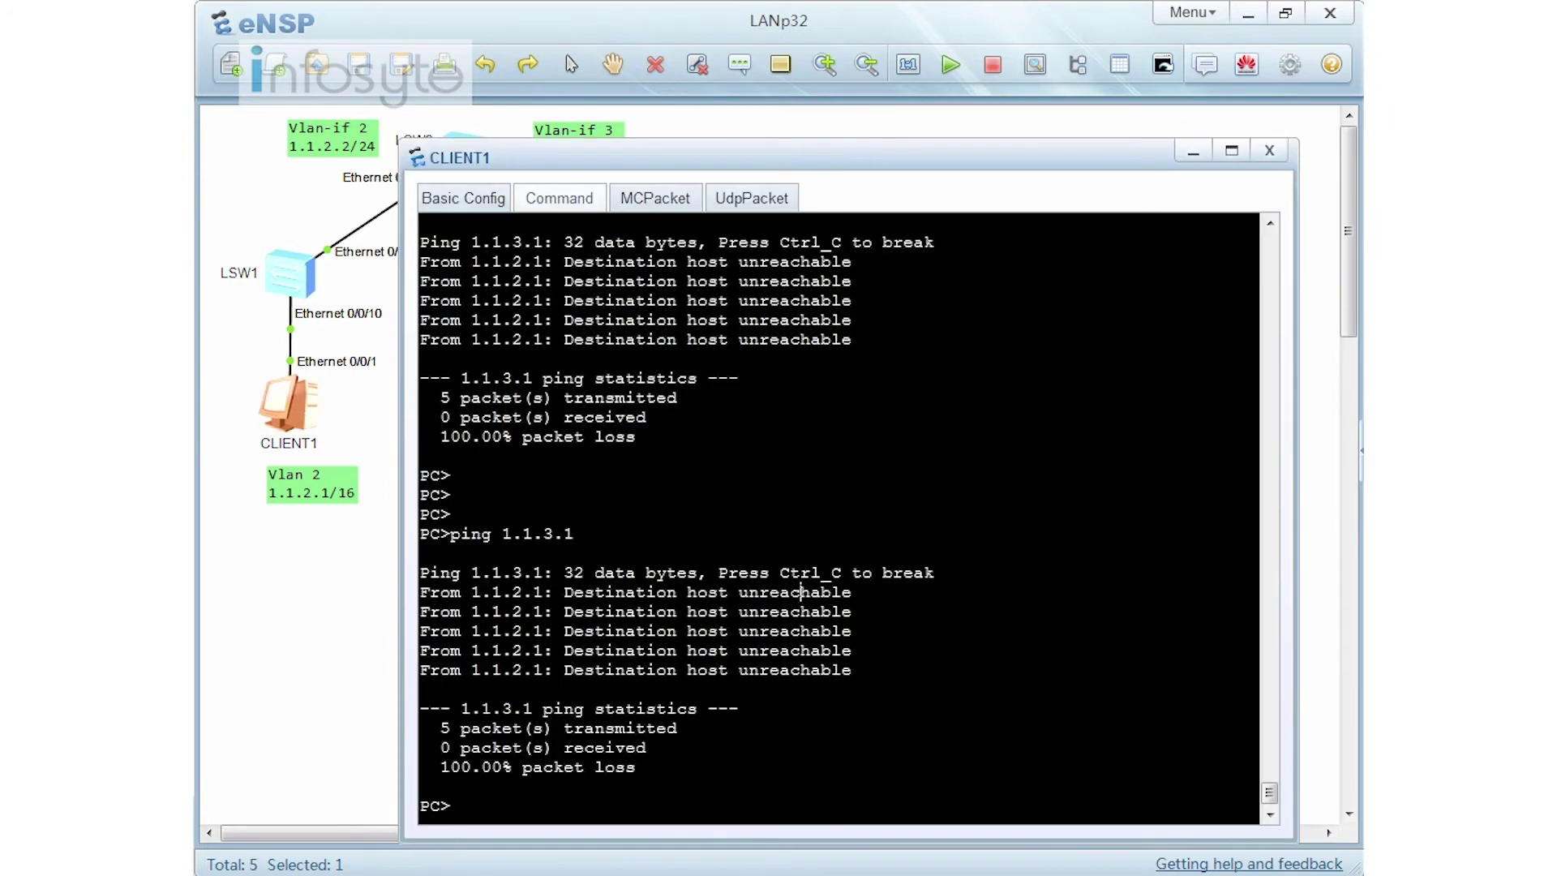
{"action": "type", "text": "arp -d"}
{"action": "key", "text": "Return"}
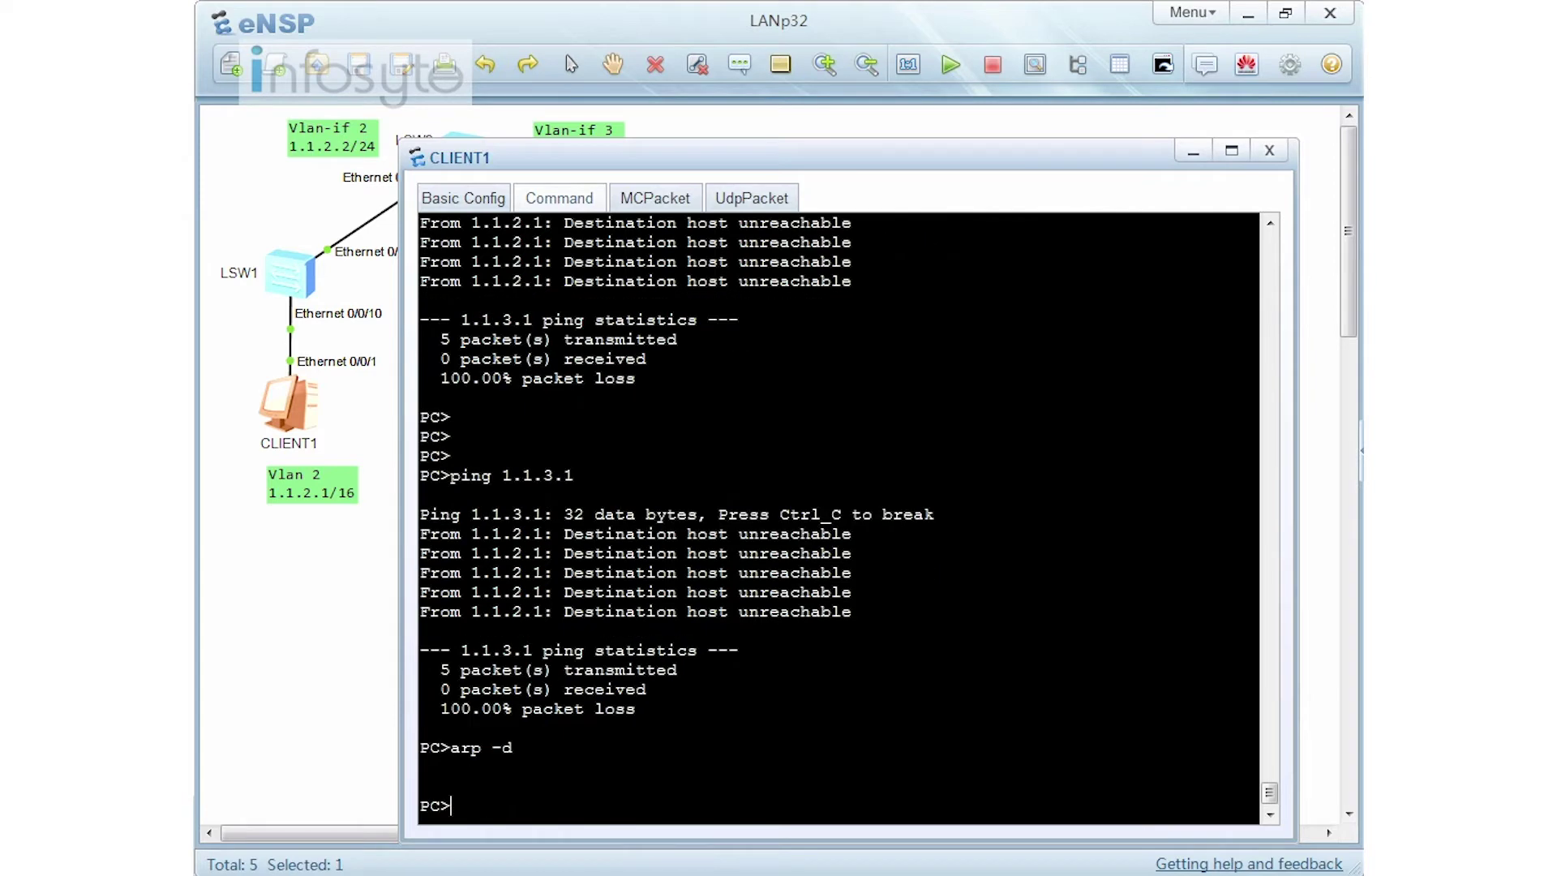
Ping the VLAN 2 gateway address 1.1.2.2 from CLIENT1.
{"action": "key", "text": "Return"}
{"action": "key", "text": "Return"}
{"action": "key", "text": "Return"}
{"action": "type", "text": "ping 1."}
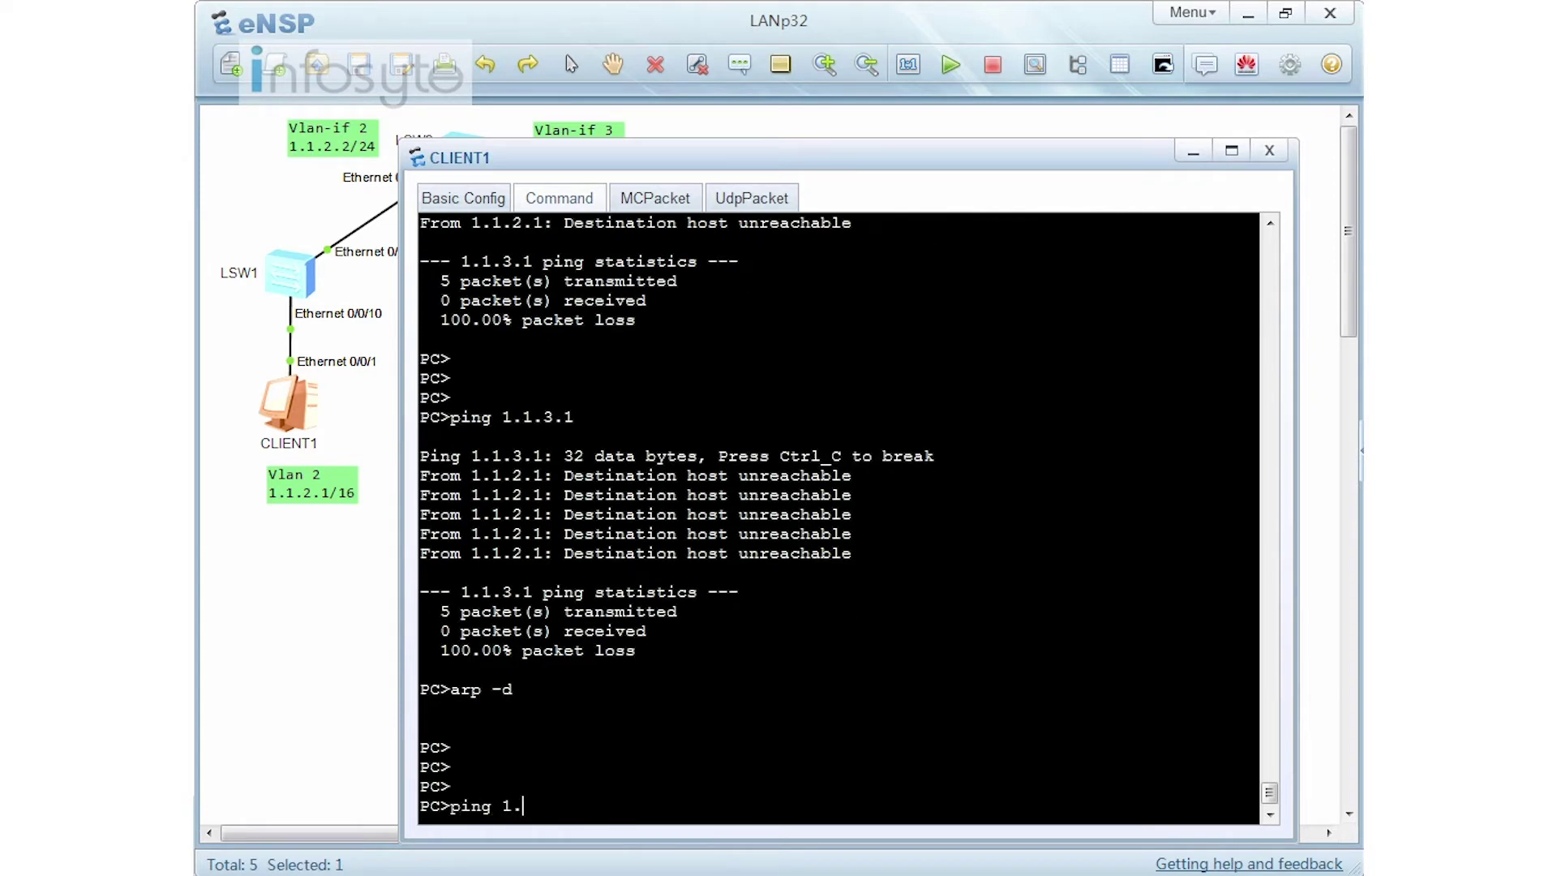
{"action": "type", "text": "1.2.2"}
{"action": "key", "text": "Return"}
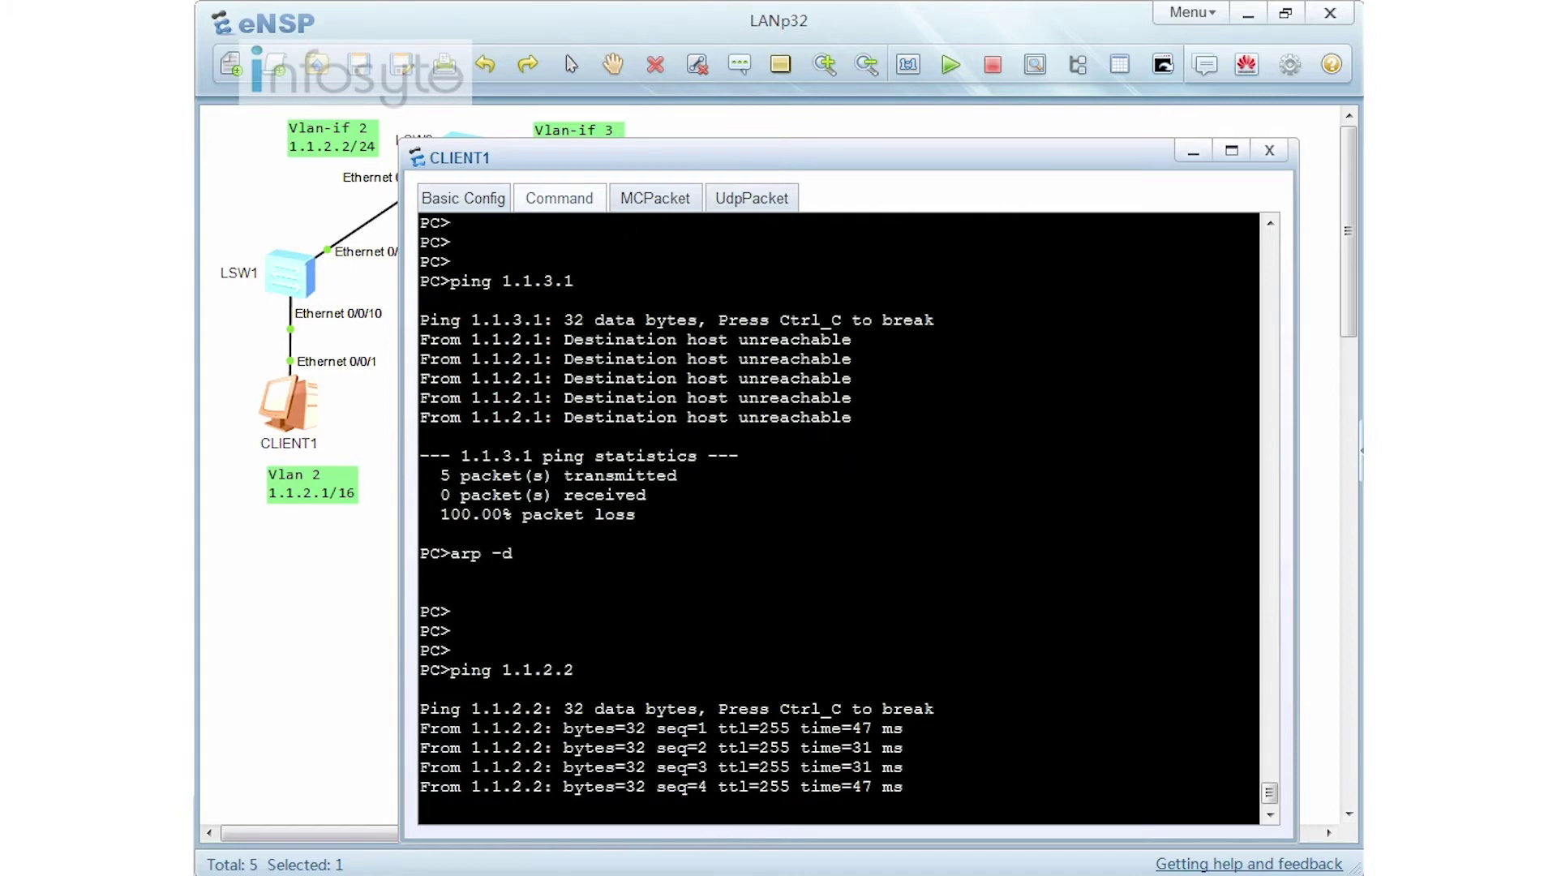
Ping 1.1.3.1 from CLIENT1's command prompt to check connectivity across VLANs.
{"action": "type", "text": "ping 1.1.3."}
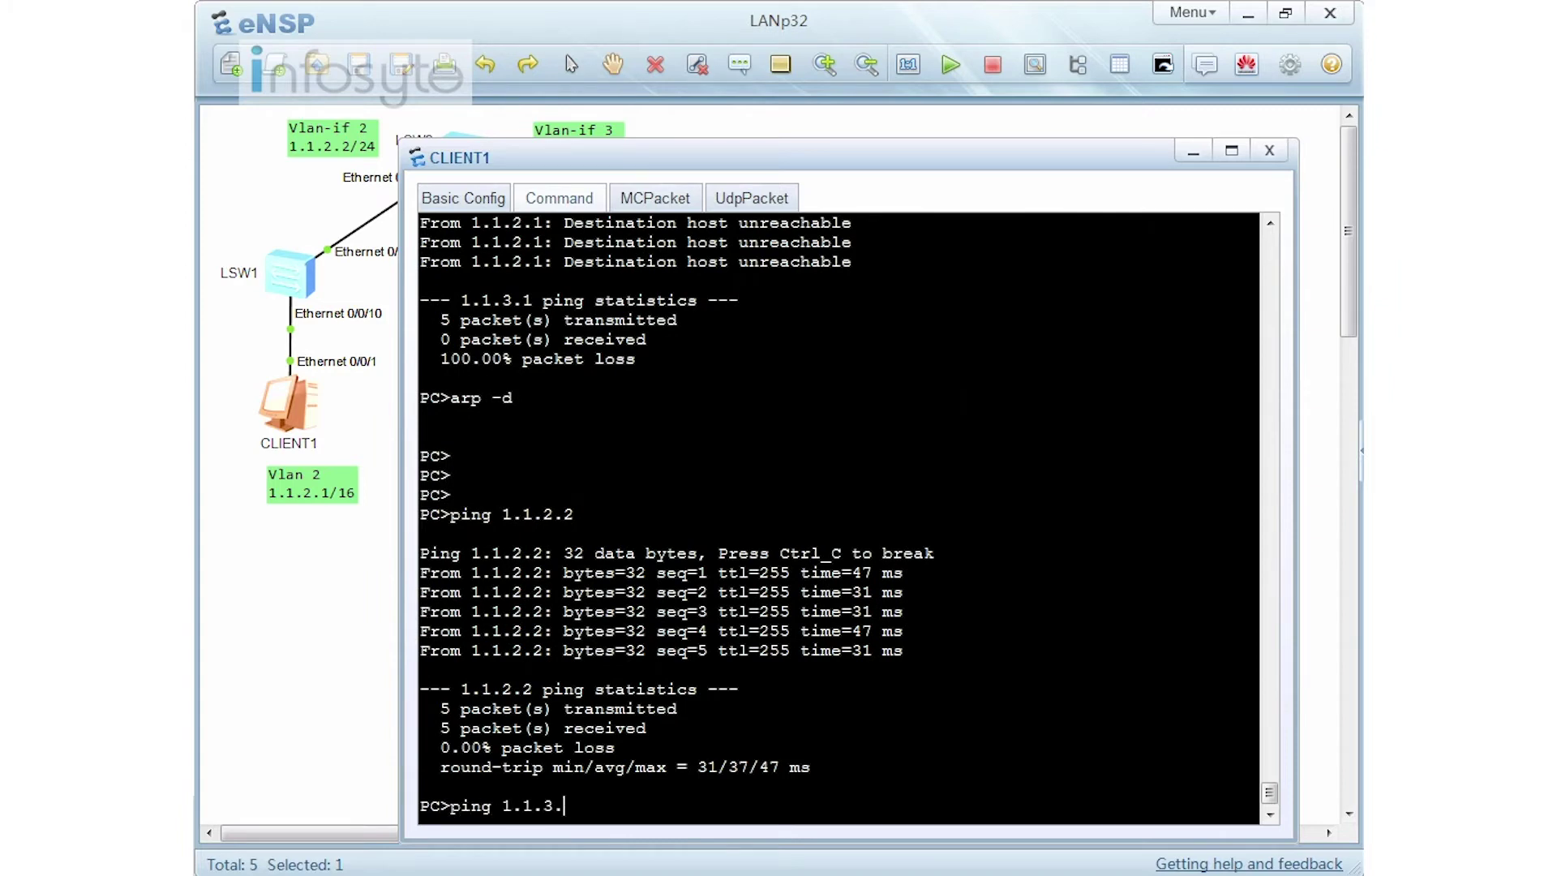
{"action": "type", "text": "1"}
{"action": "key", "text": "Return"}
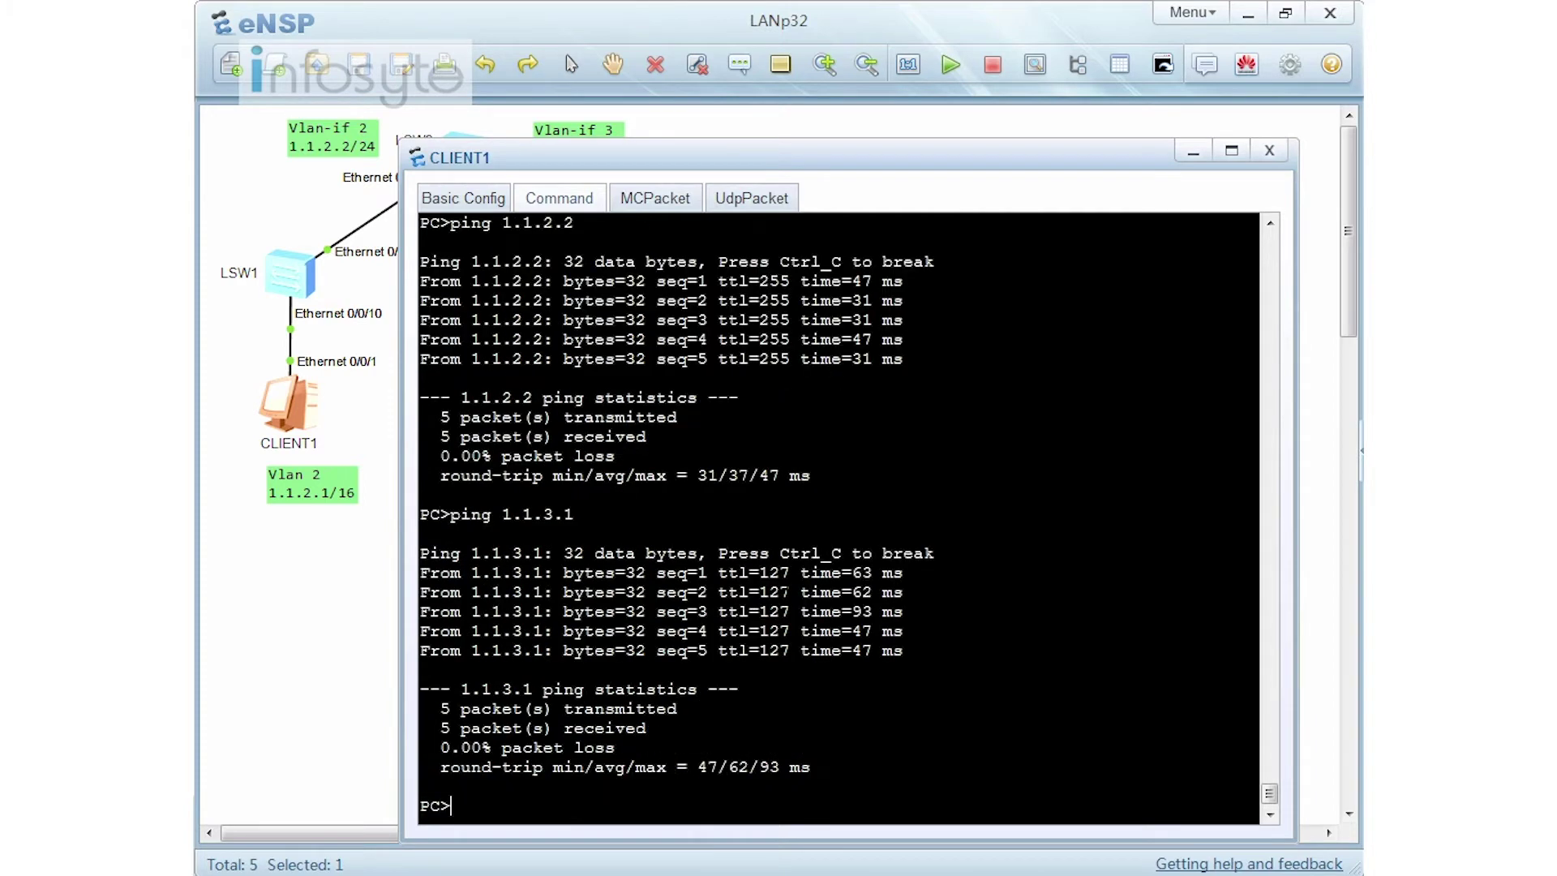
Return to LSW1's console and display the current configuration of Ethernet0/0/10.
{"action": "double_click", "coordinate": [290, 274]}
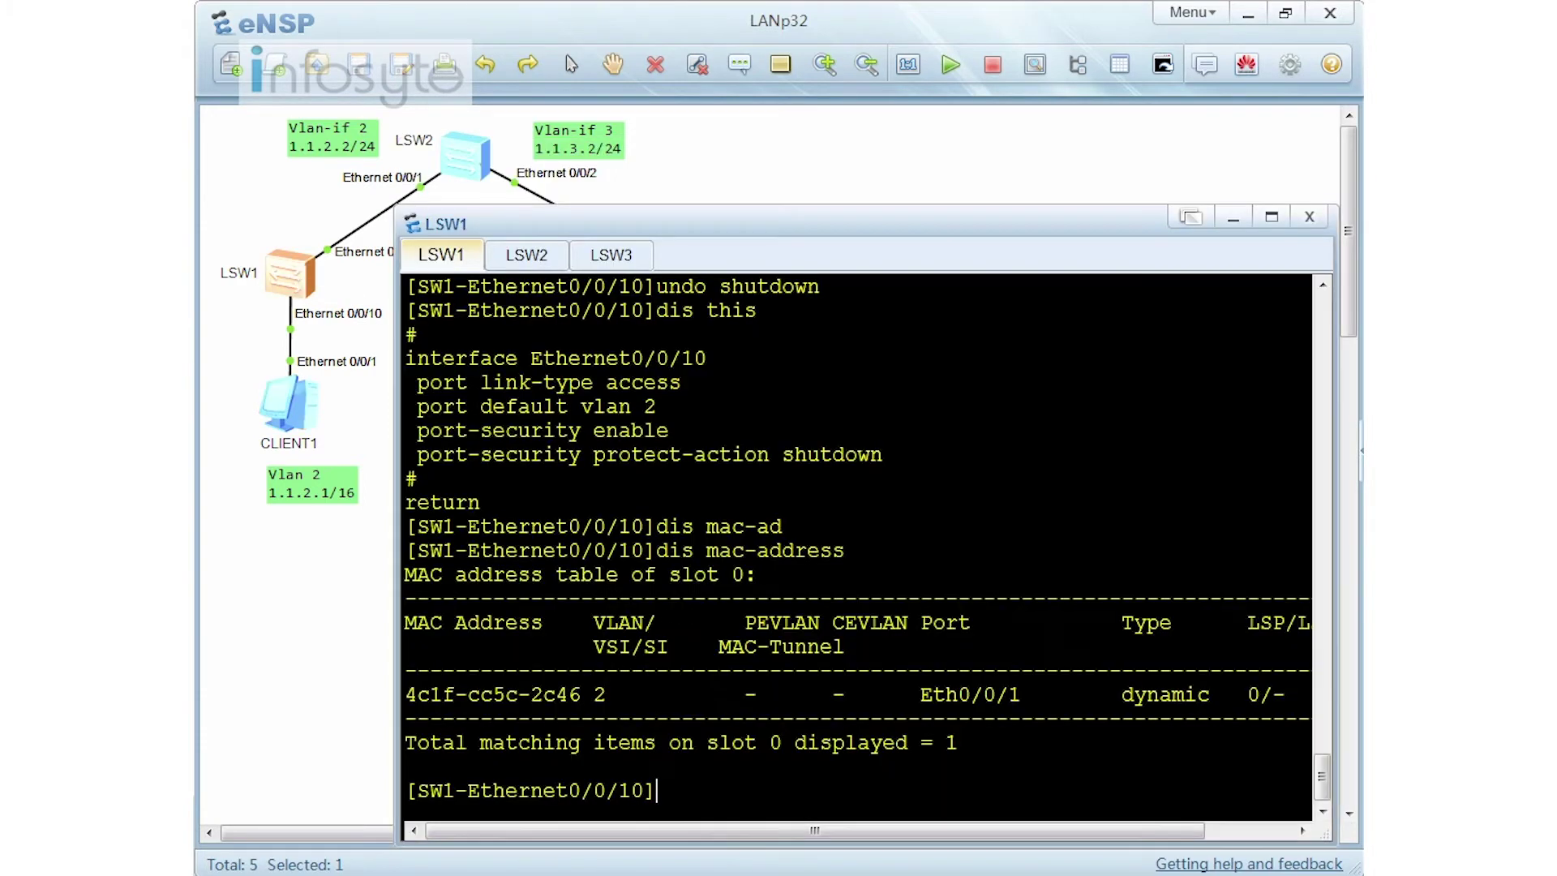
{"action": "type", "text": "dis this"}
{"action": "key", "text": "Return"}
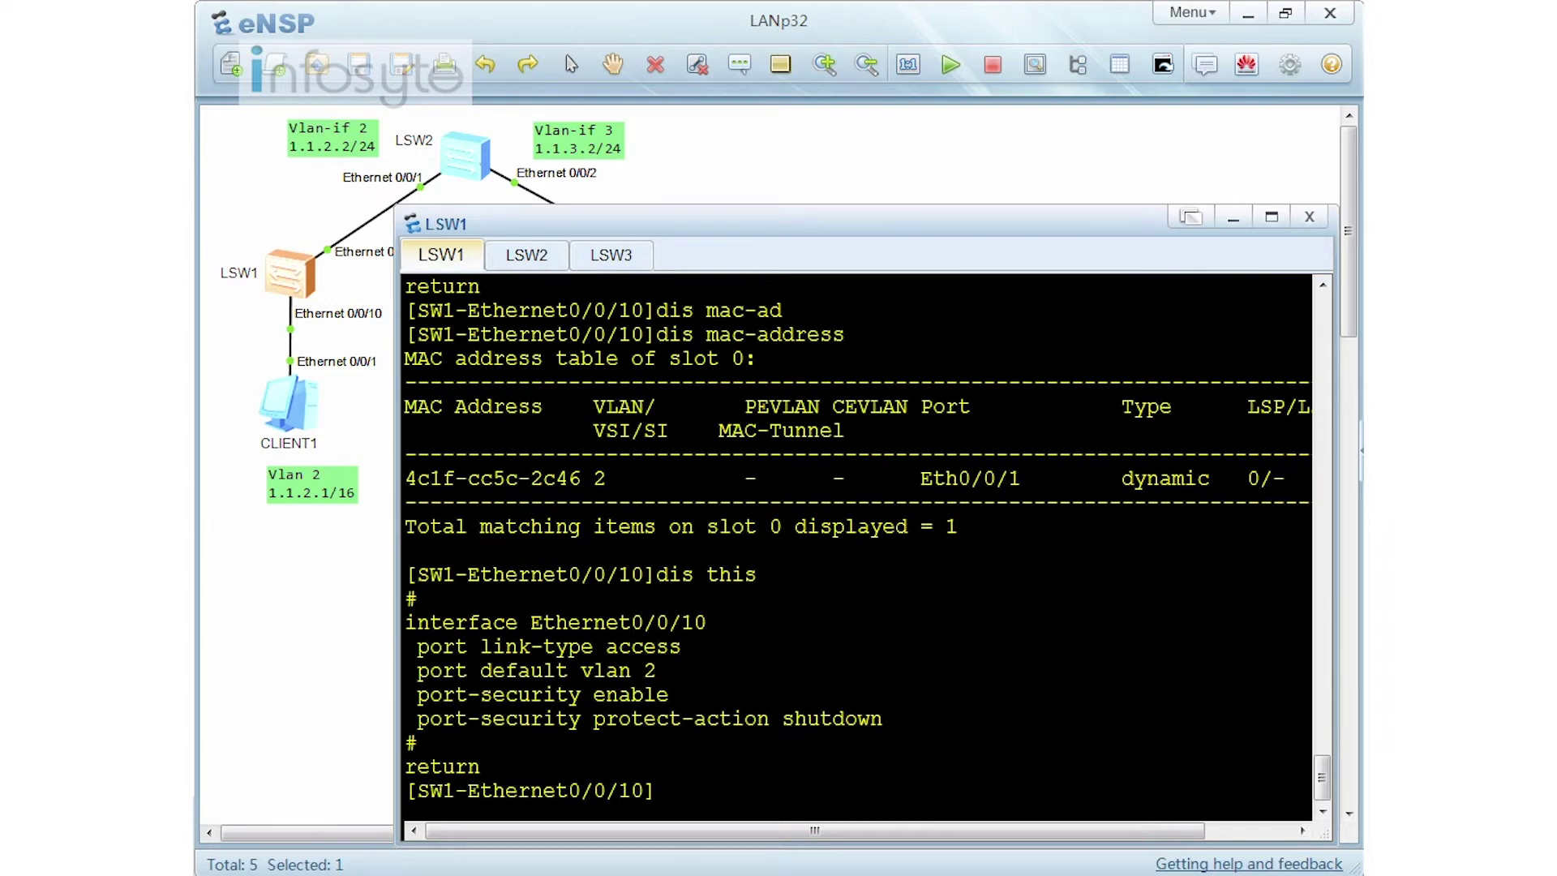
Enable sticky MAC address learning on LSW1's Ethernet0/0/10 with port-security mac-address sticky.
{"action": "type", "text": "port-s"}
{"action": "key", "text": "Tab"}
{"action": "type", "text": "ma"}
{"action": "key", "text": "Tab"}
{"action": "type", "text": "s"}
{"action": "key", "text": "Tab"}
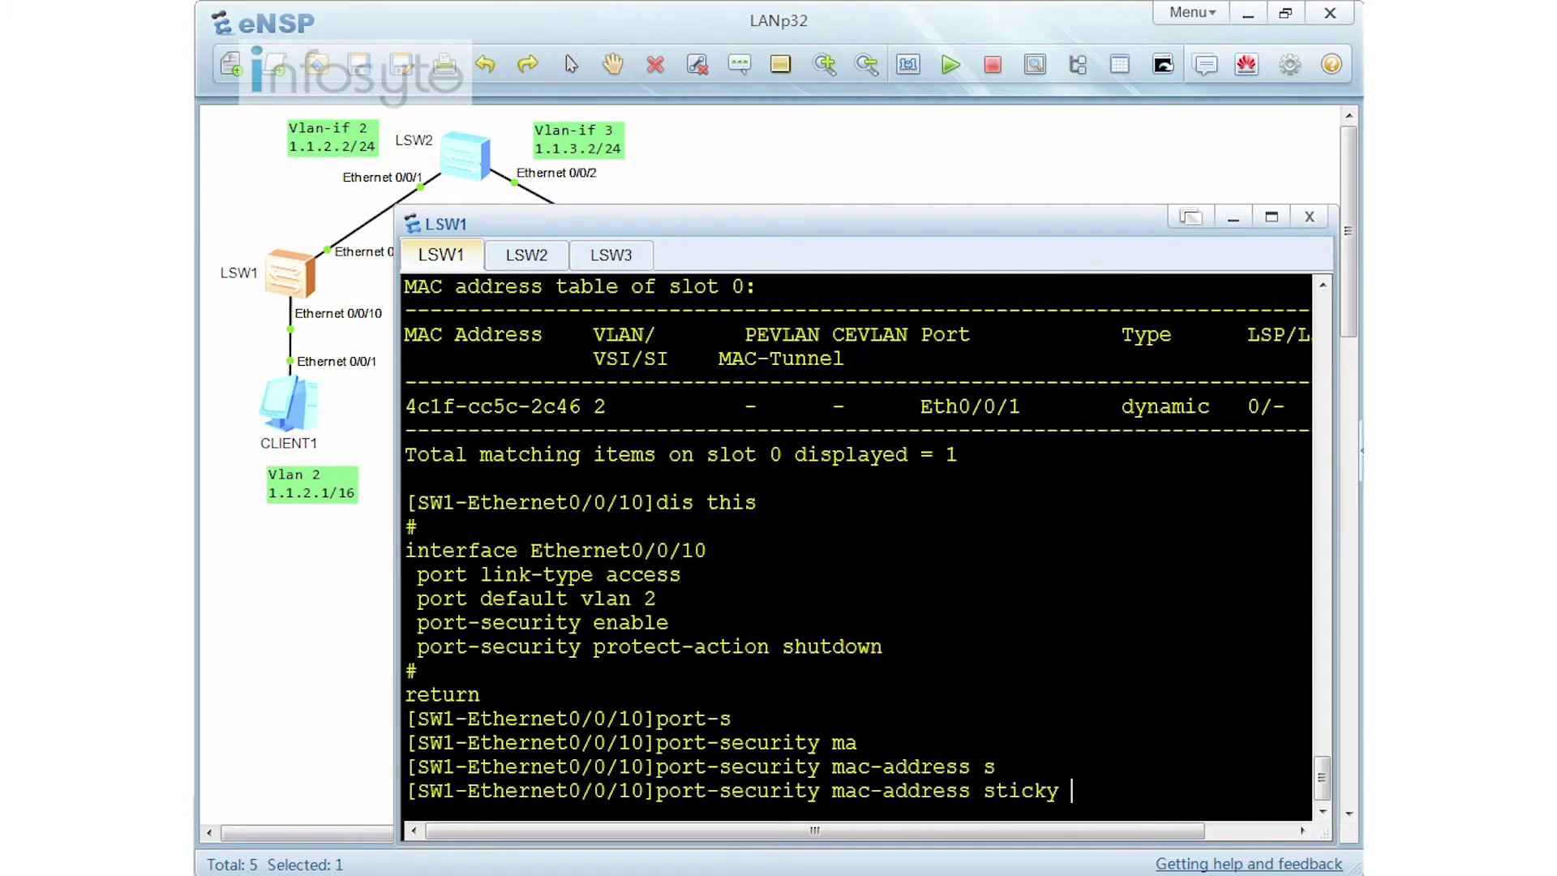
{"action": "key", "text": "Return"}
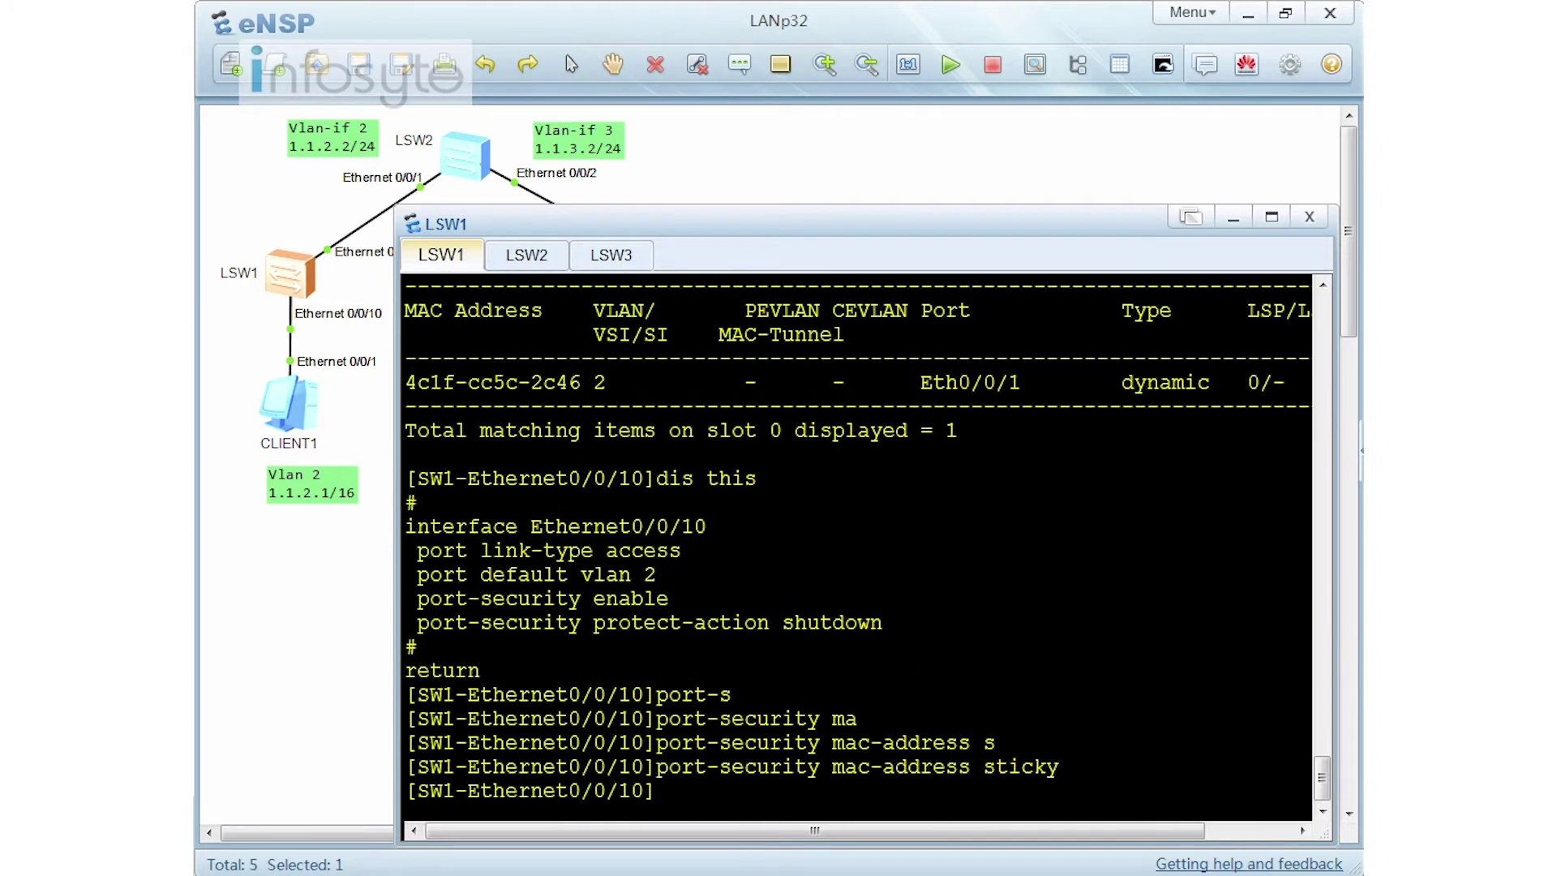
{"action": "key", "text": "Return"}
Leave LSW1's interface view and display the MAC address table to inspect the entry type for Ethernet0/0/10.
{"action": "type", "text": "q"}
{"action": "key", "text": "Return"}
{"action": "key", "text": "Return"}
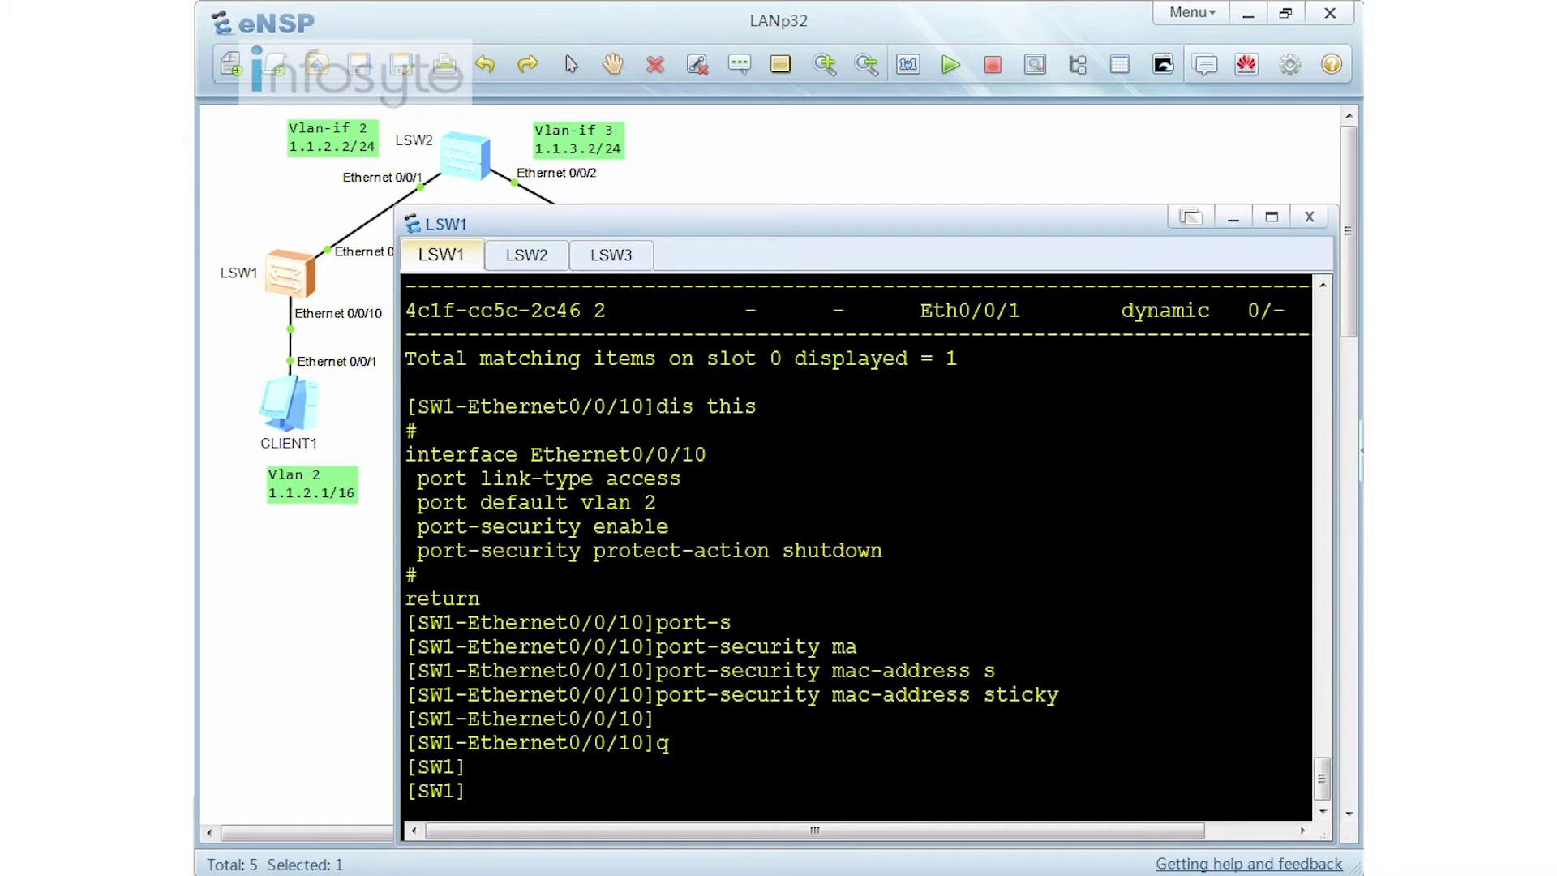
{"action": "type", "text": "dis mac-ad"}
{"action": "key", "text": "Tab"}
{"action": "key", "text": "Return"}
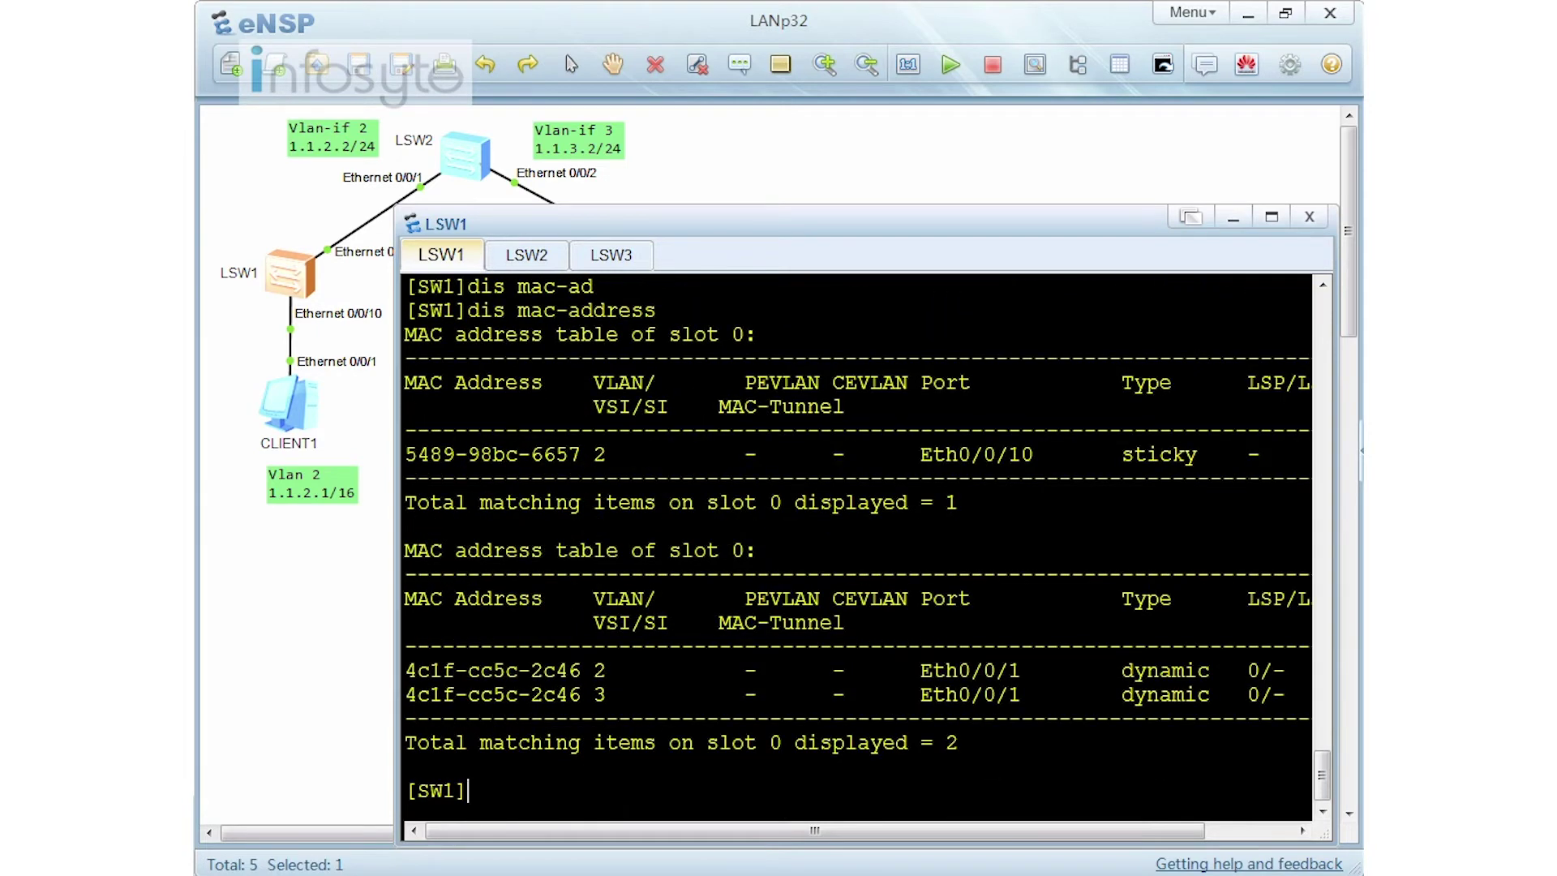
{"action": "left_click_drag", "start_coordinate": [1210, 455], "coordinate": [1112, 475]}
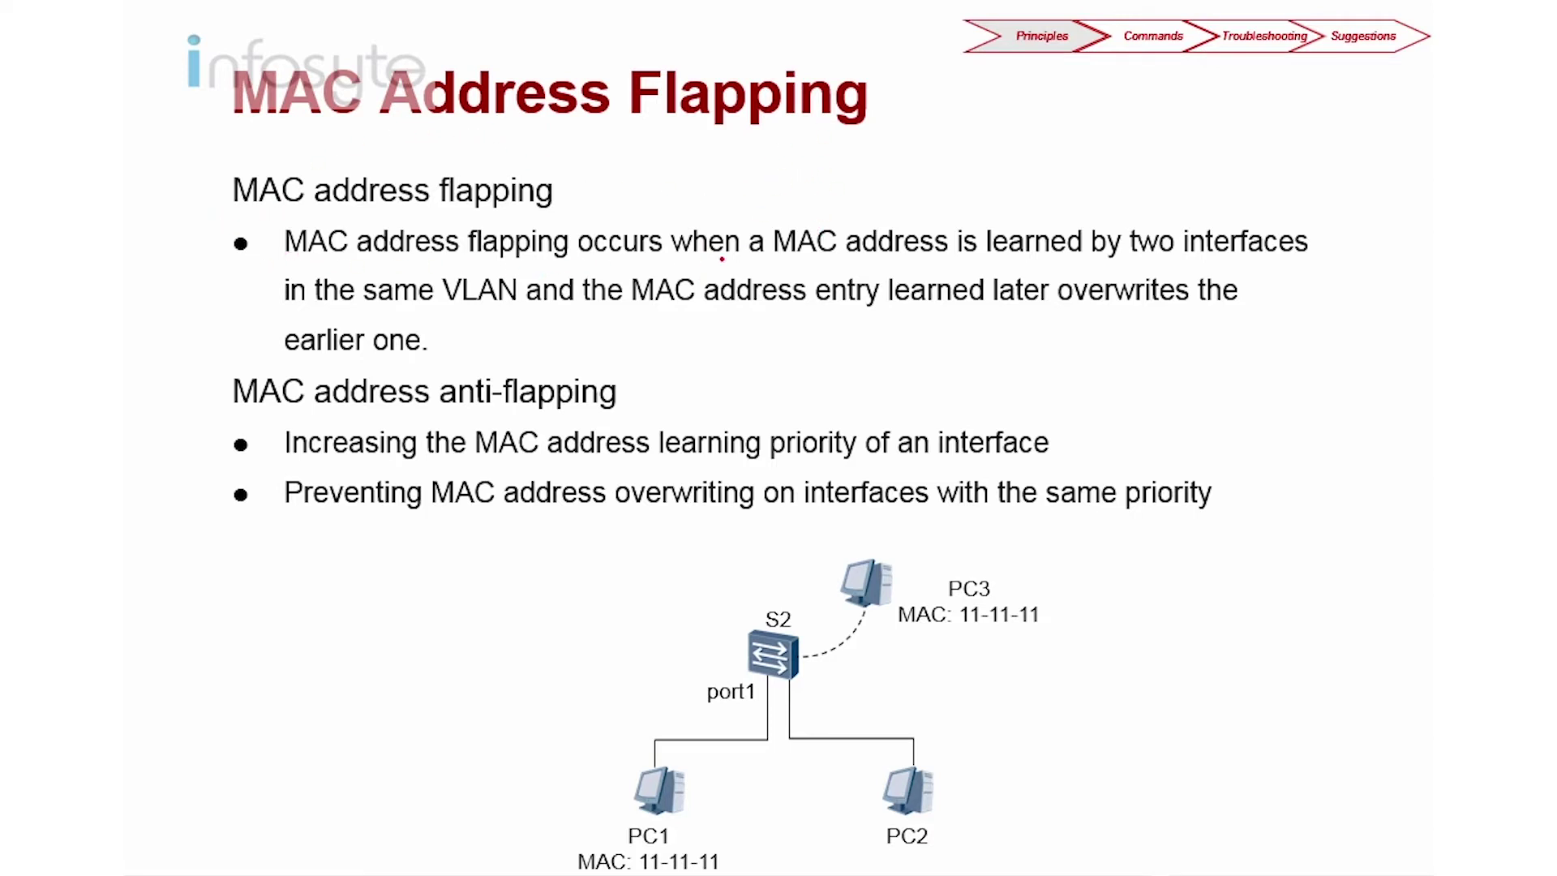
{"action": "left_click_drag", "start_coordinate": [781, 251], "coordinate": [927, 261]}
{"action": "left_click_drag", "start_coordinate": [1089, 262], "coordinate": [1266, 267]}
{"action": "left_click_drag", "start_coordinate": [403, 309], "coordinate": [491, 313]}
{"action": "left_click_drag", "start_coordinate": [658, 320], "coordinate": [869, 322]}
{"action": "left_click_drag", "start_coordinate": [1002, 318], "coordinate": [1176, 309]}
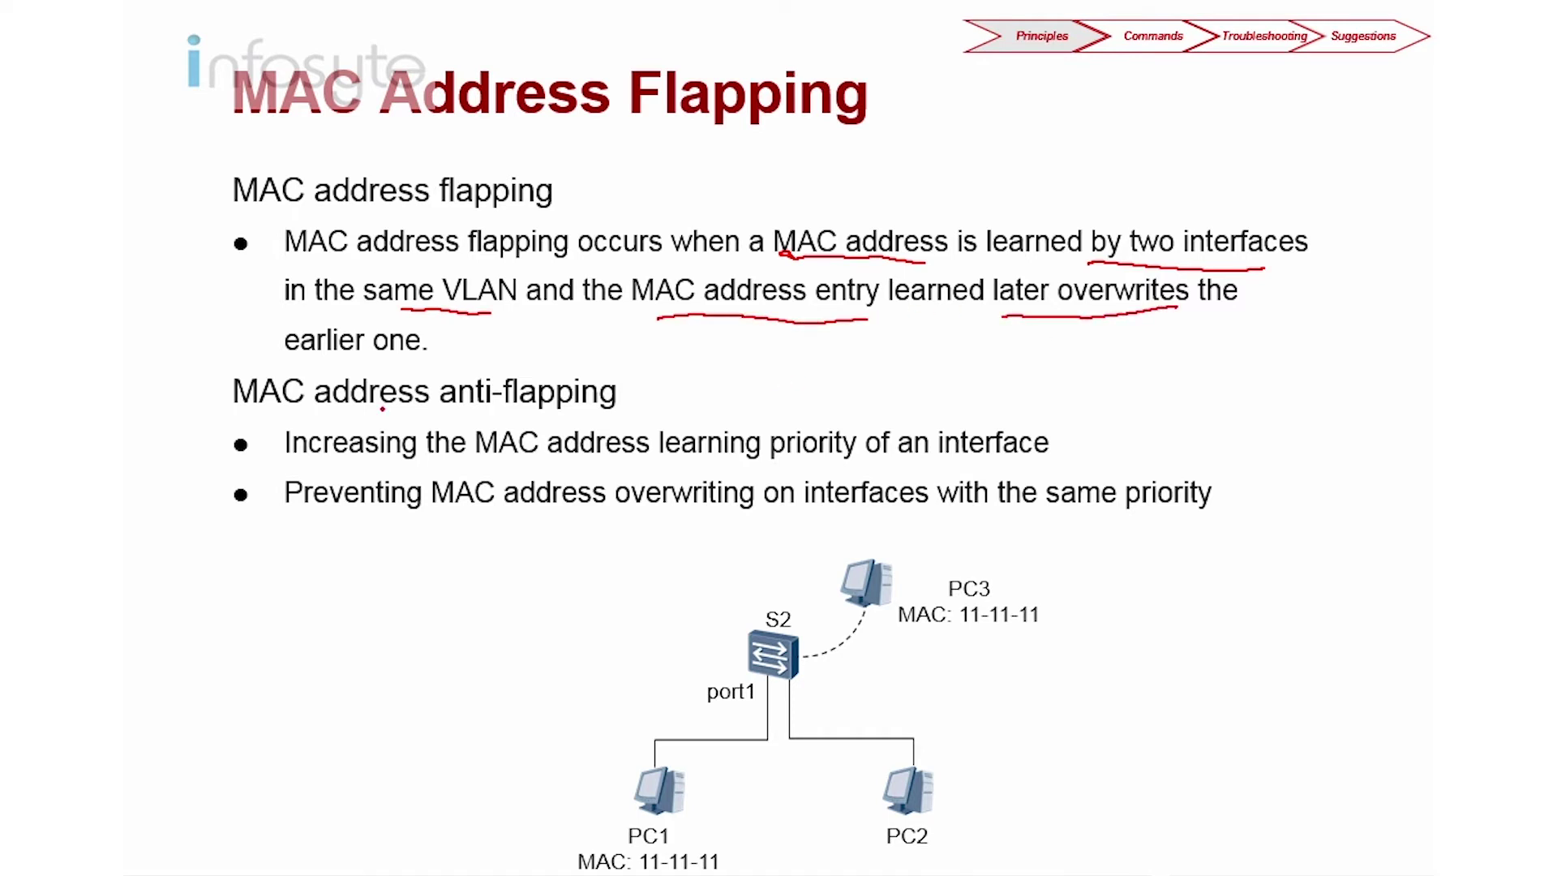
{"action": "left_click_drag", "start_coordinate": [335, 369], "coordinate": [381, 368]}
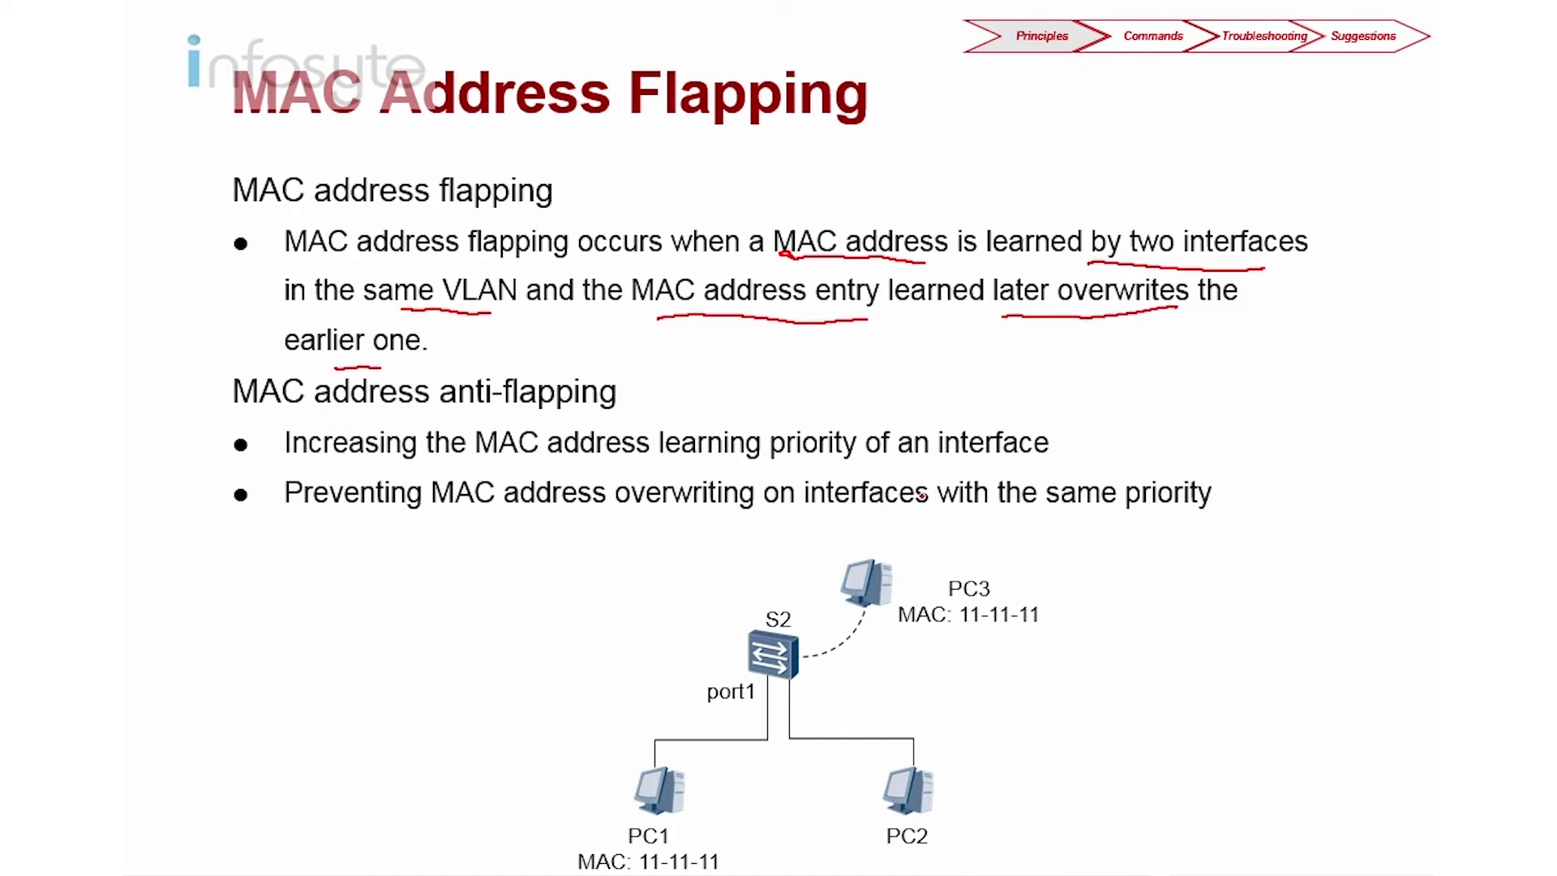
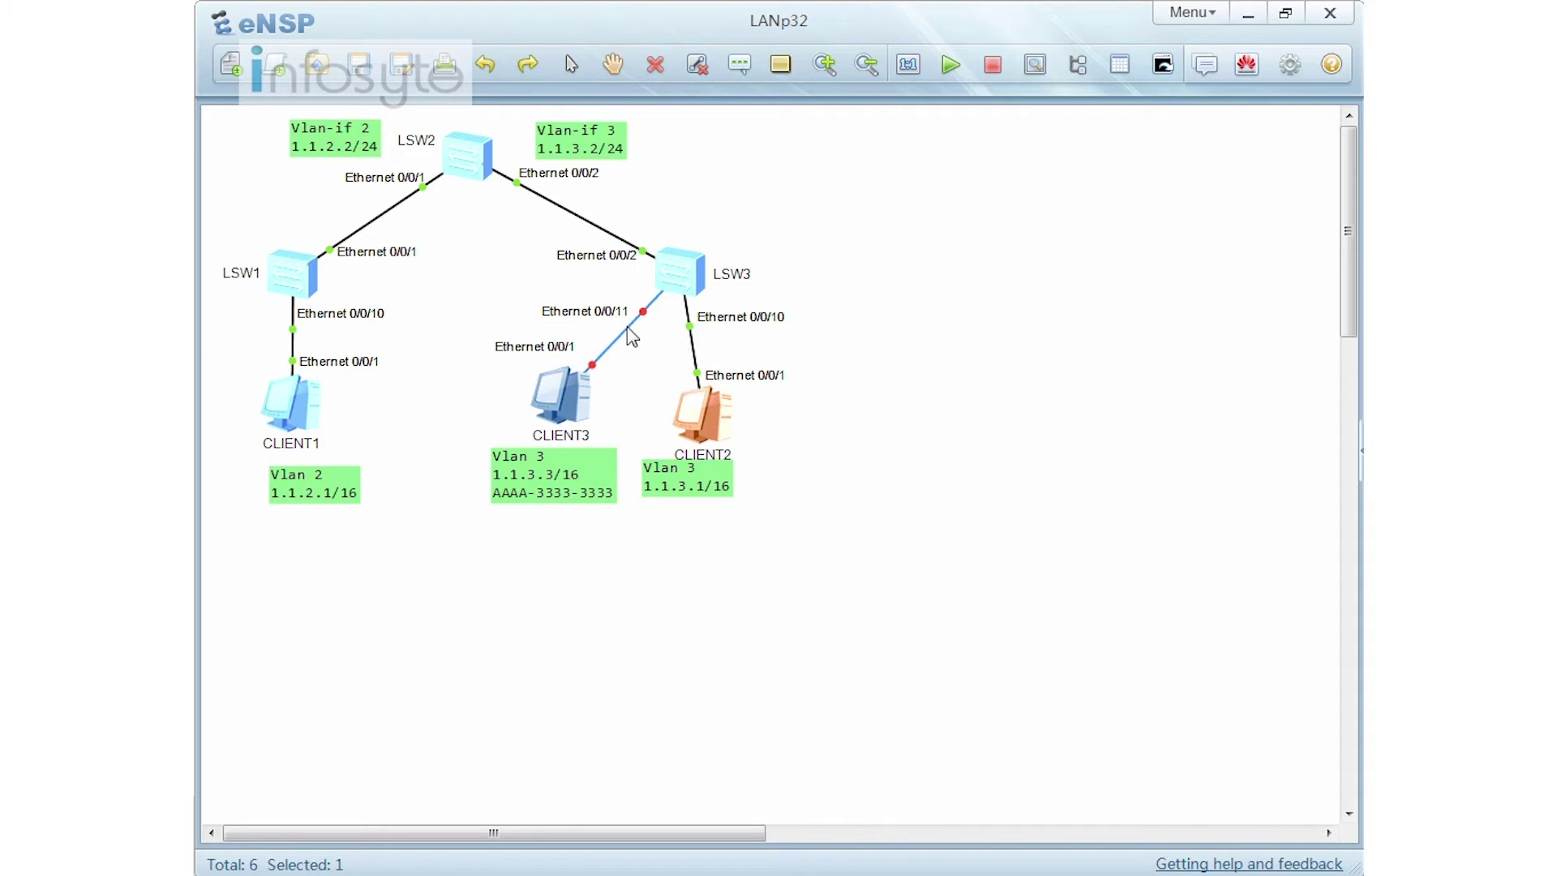
Open LSW3's console, enter the Ethernet0/0/11 interface view and display its configuration.
{"action": "double_click", "coordinate": [680, 267]}
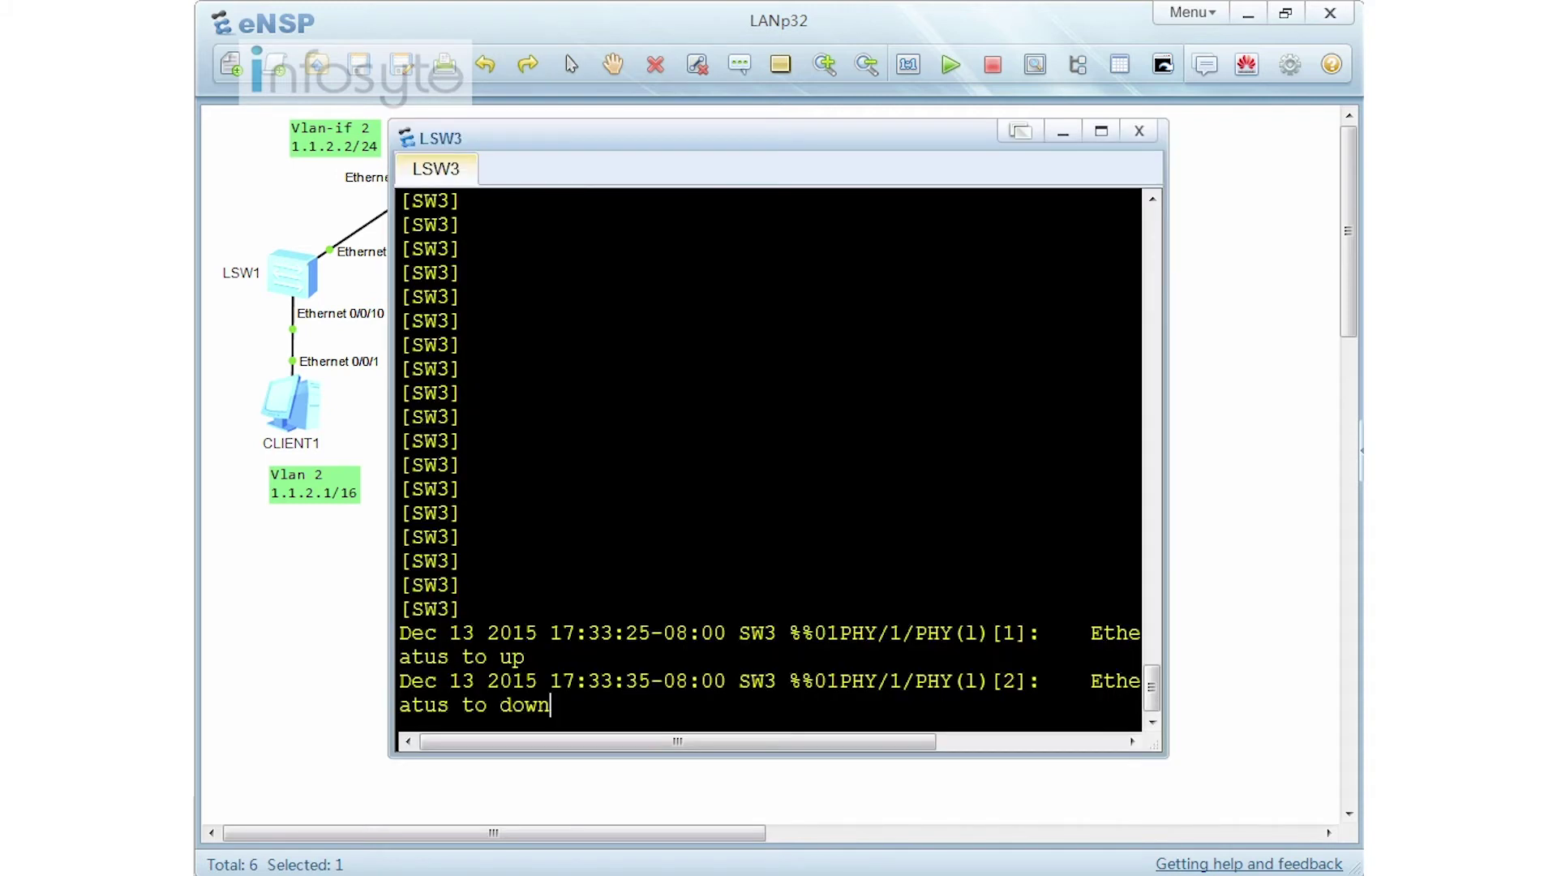
{"action": "key", "text": "Return"}
{"action": "key", "text": "Return"}
{"action": "key", "text": "Return"}
{"action": "type", "text": "in"}
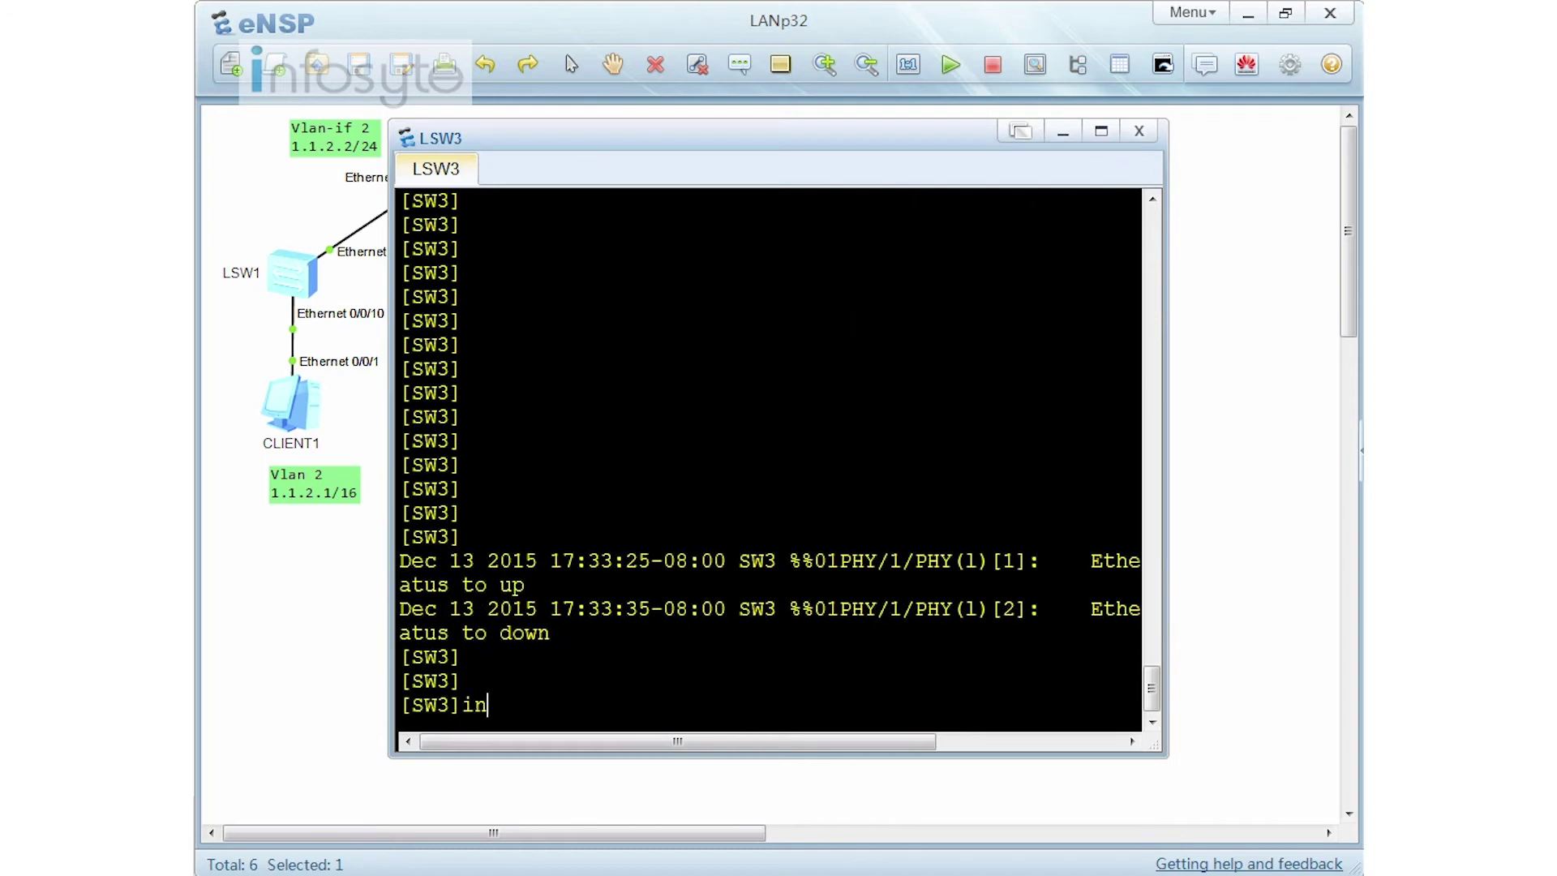
{"action": "type", "text": "t e0/0/11"}
{"action": "key", "text": "Return"}
{"action": "type", "text": "dis this"}
{"action": "key", "text": "Return"}
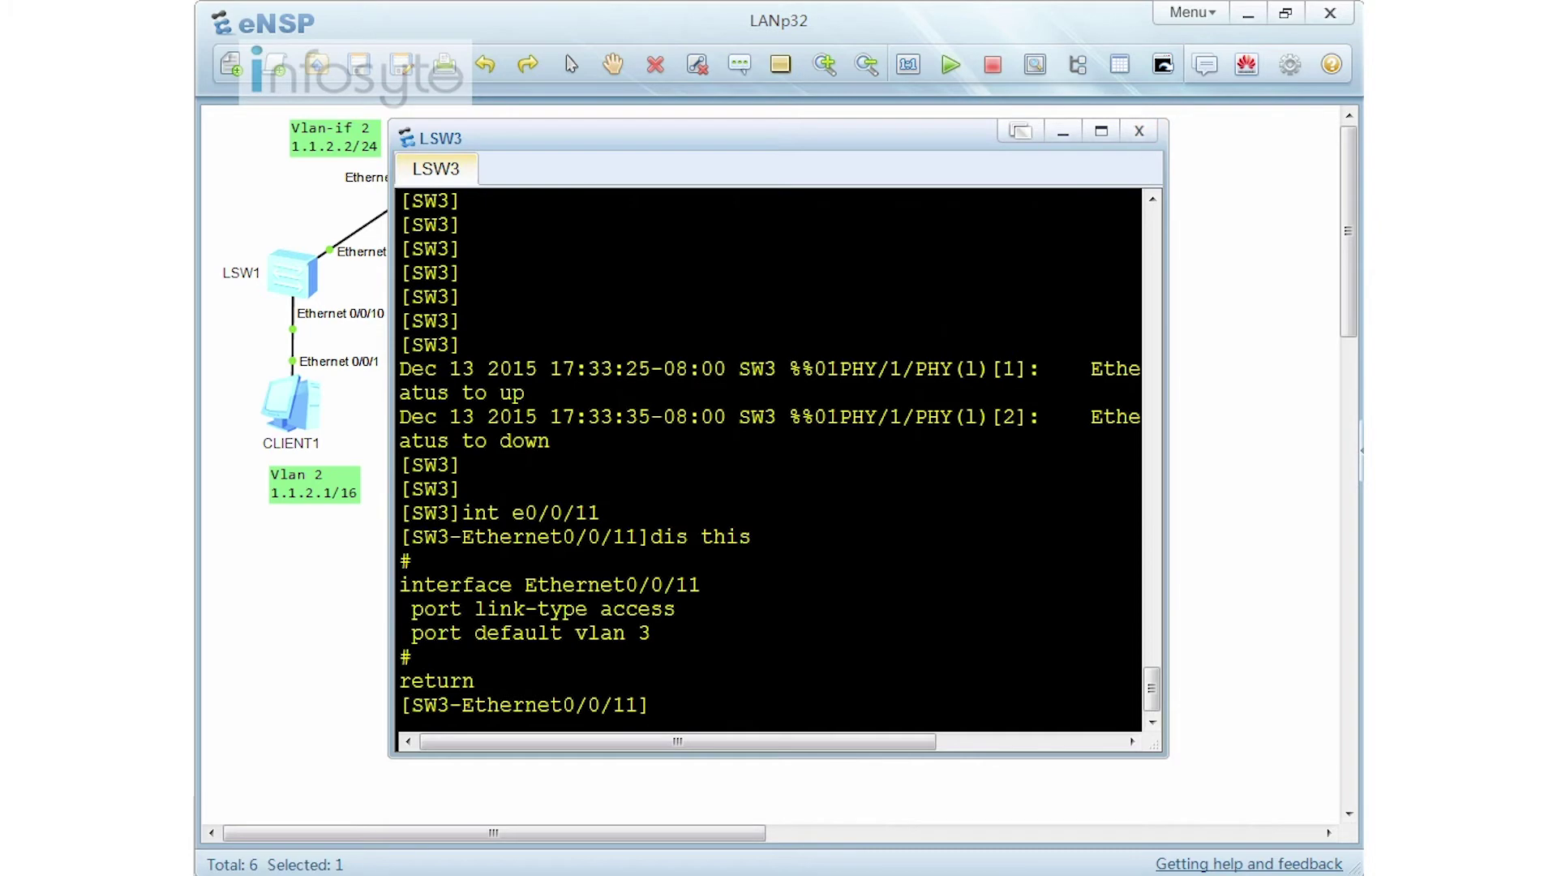
Display LSW3's VLAN list, check the ports assigned to VLAN 3, and close the console.
{"action": "type", "text": "dis vlan"}
{"action": "key", "text": "Return"}
{"action": "left_click_drag", "start_coordinate": [965, 465], "coordinate": [388, 465]}
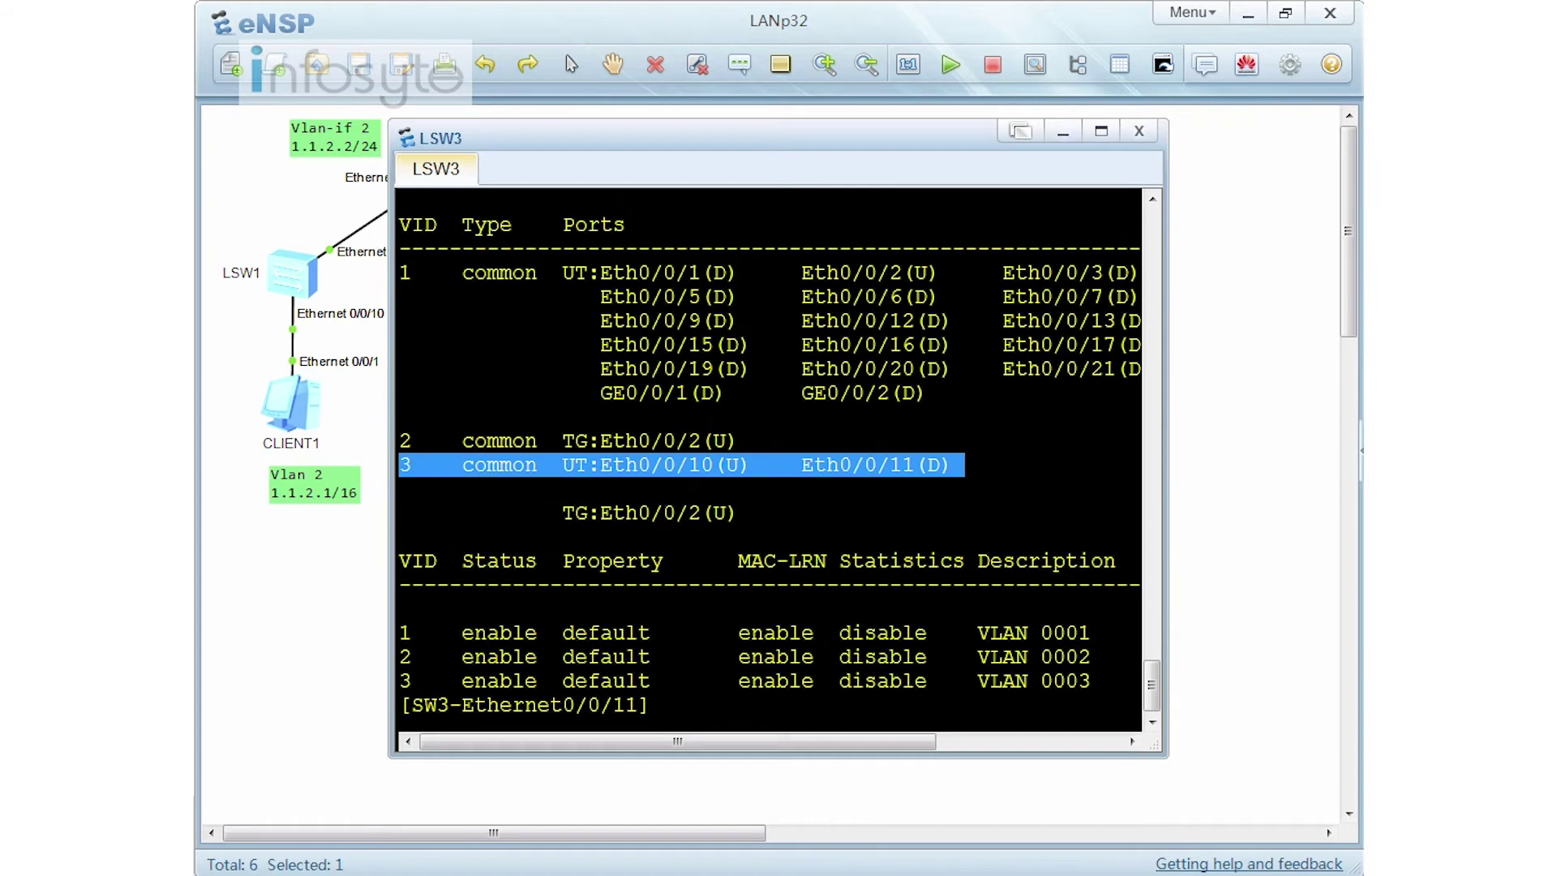
{"action": "left_click", "coordinate": [1139, 131]}
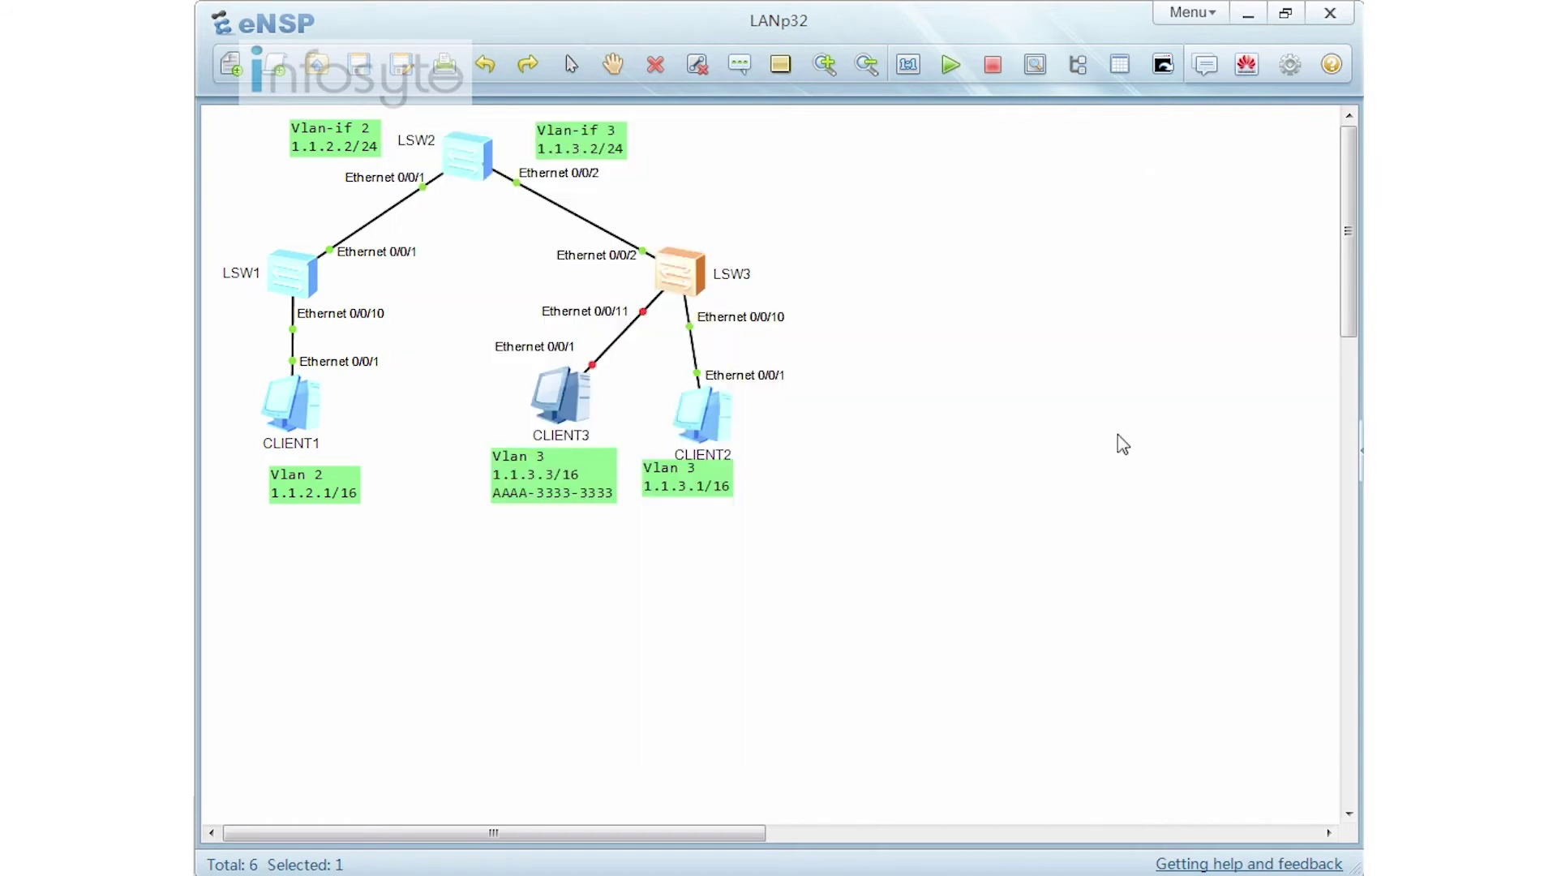
Review CLIENT3's basic MAC and IPv4 configuration, then close its window.
{"action": "double_click", "coordinate": [568, 402]}
{"action": "left_click", "coordinate": [369, 191]}
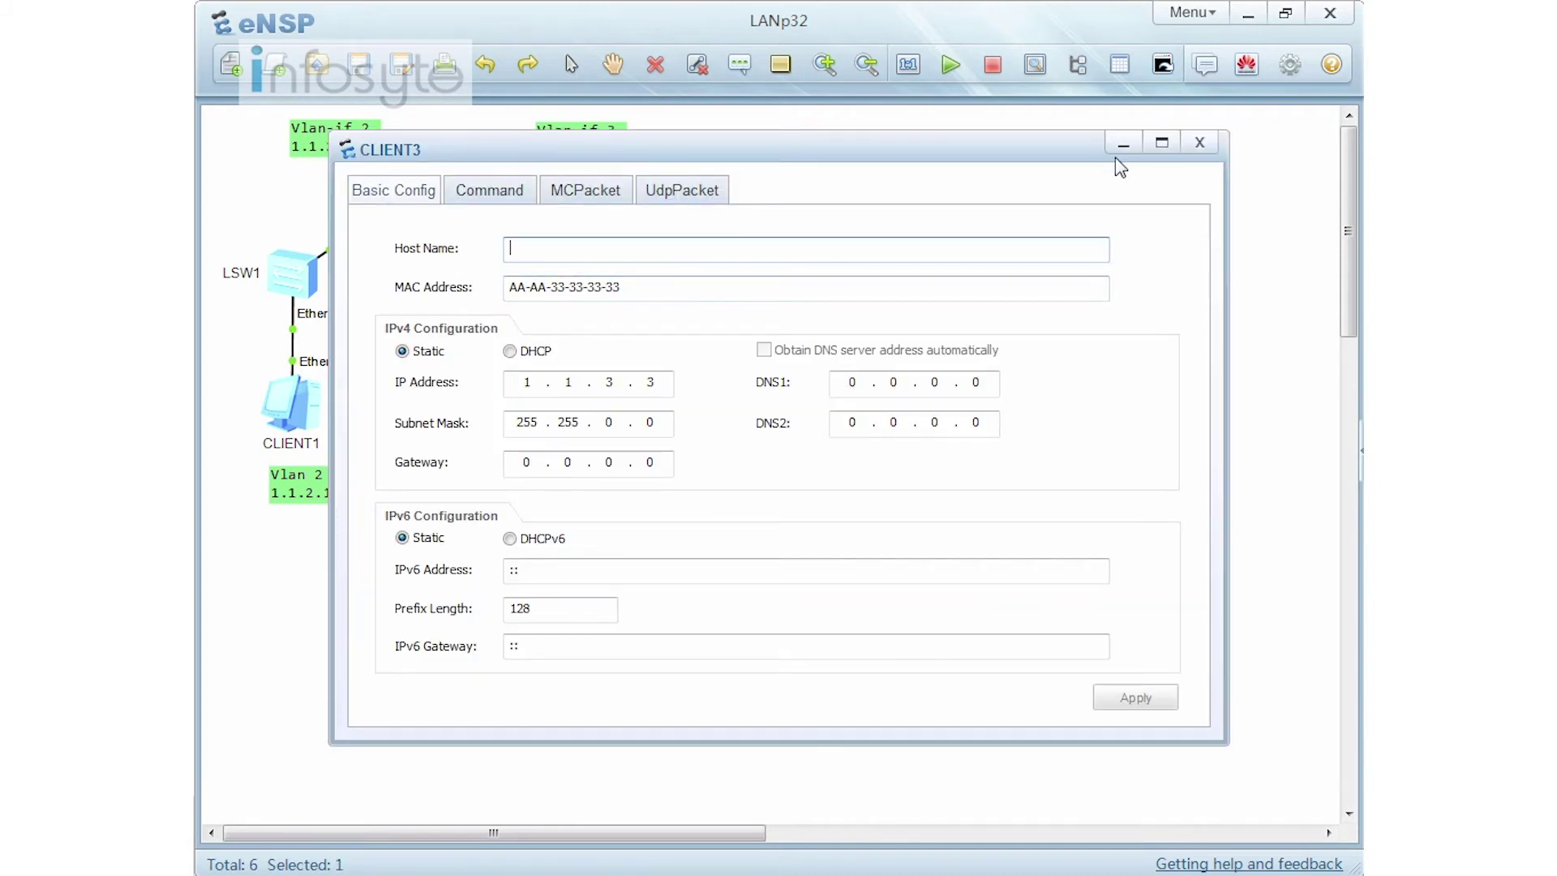
{"action": "left_click", "coordinate": [1192, 146]}
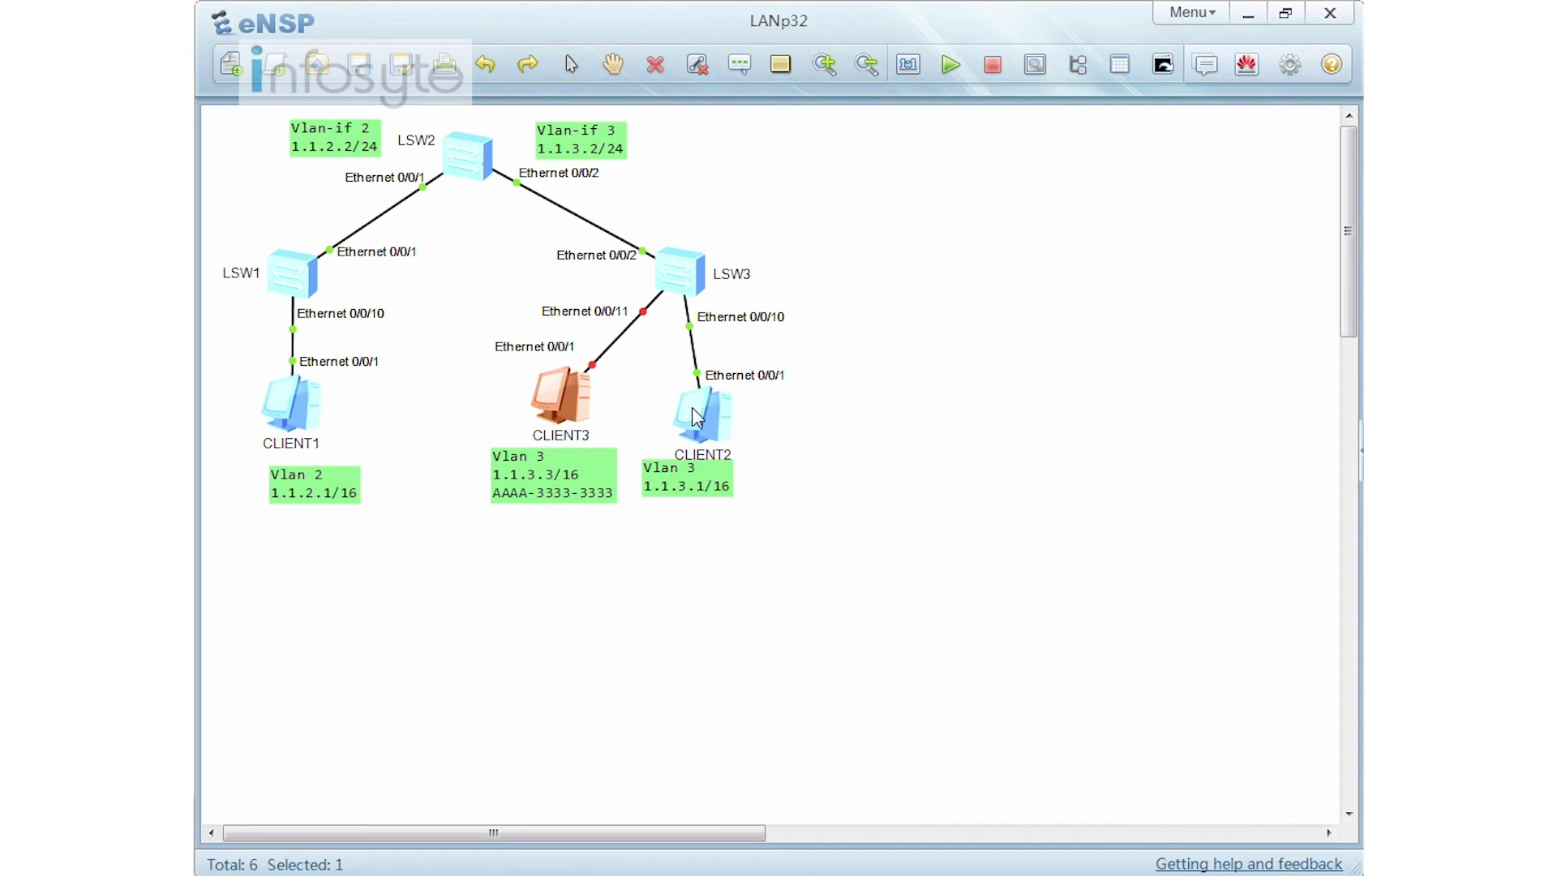
Ping the VLAN 3 gateway address 1.1.3.2 from CLIENT2's command prompt and close its window.
{"action": "double_click", "coordinate": [692, 407]}
{"action": "left_click", "coordinate": [572, 269]}
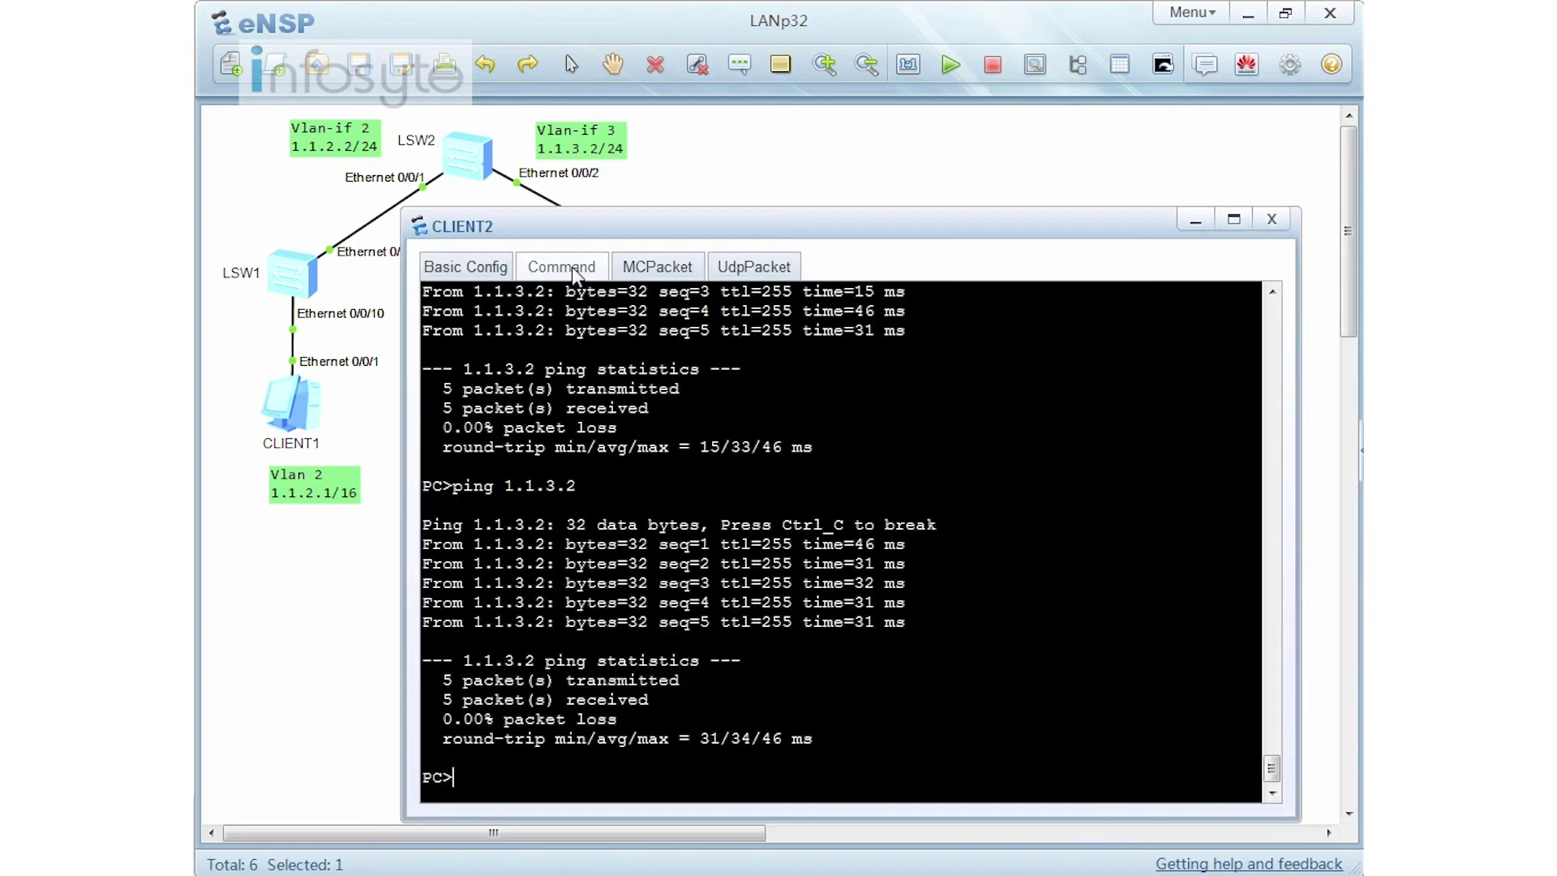
{"action": "key", "text": "Up"}
{"action": "key", "text": "Return"}
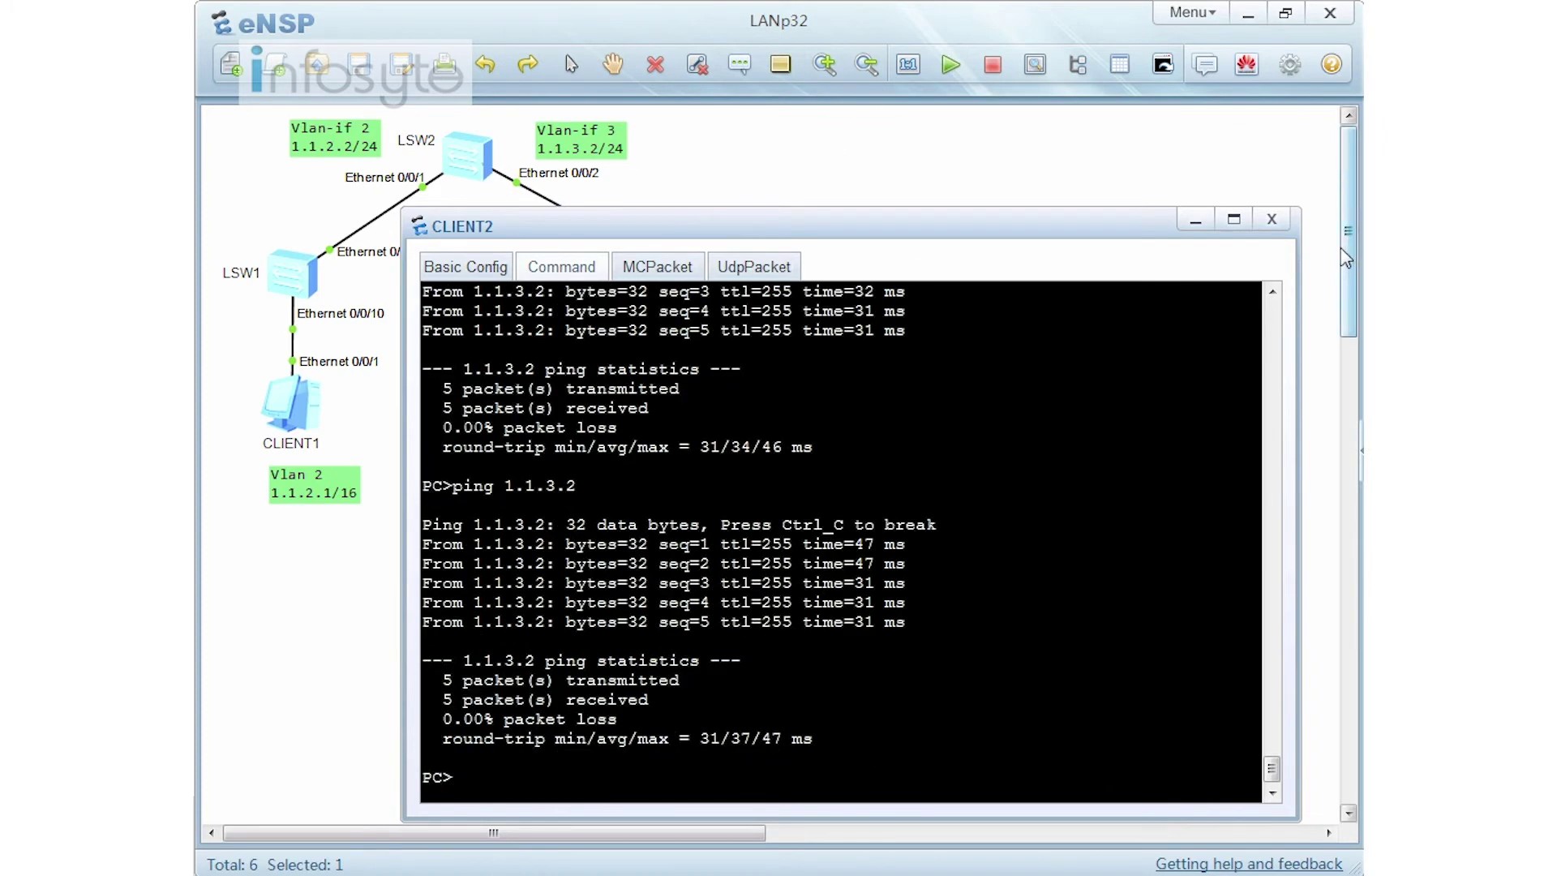
{"action": "left_click", "coordinate": [1272, 219]}
Return LSW3 to the system view and display its MAC address table, checking which port holds the aaaa-3333-3333 entry.
{"action": "double_click", "coordinate": [680, 272]}
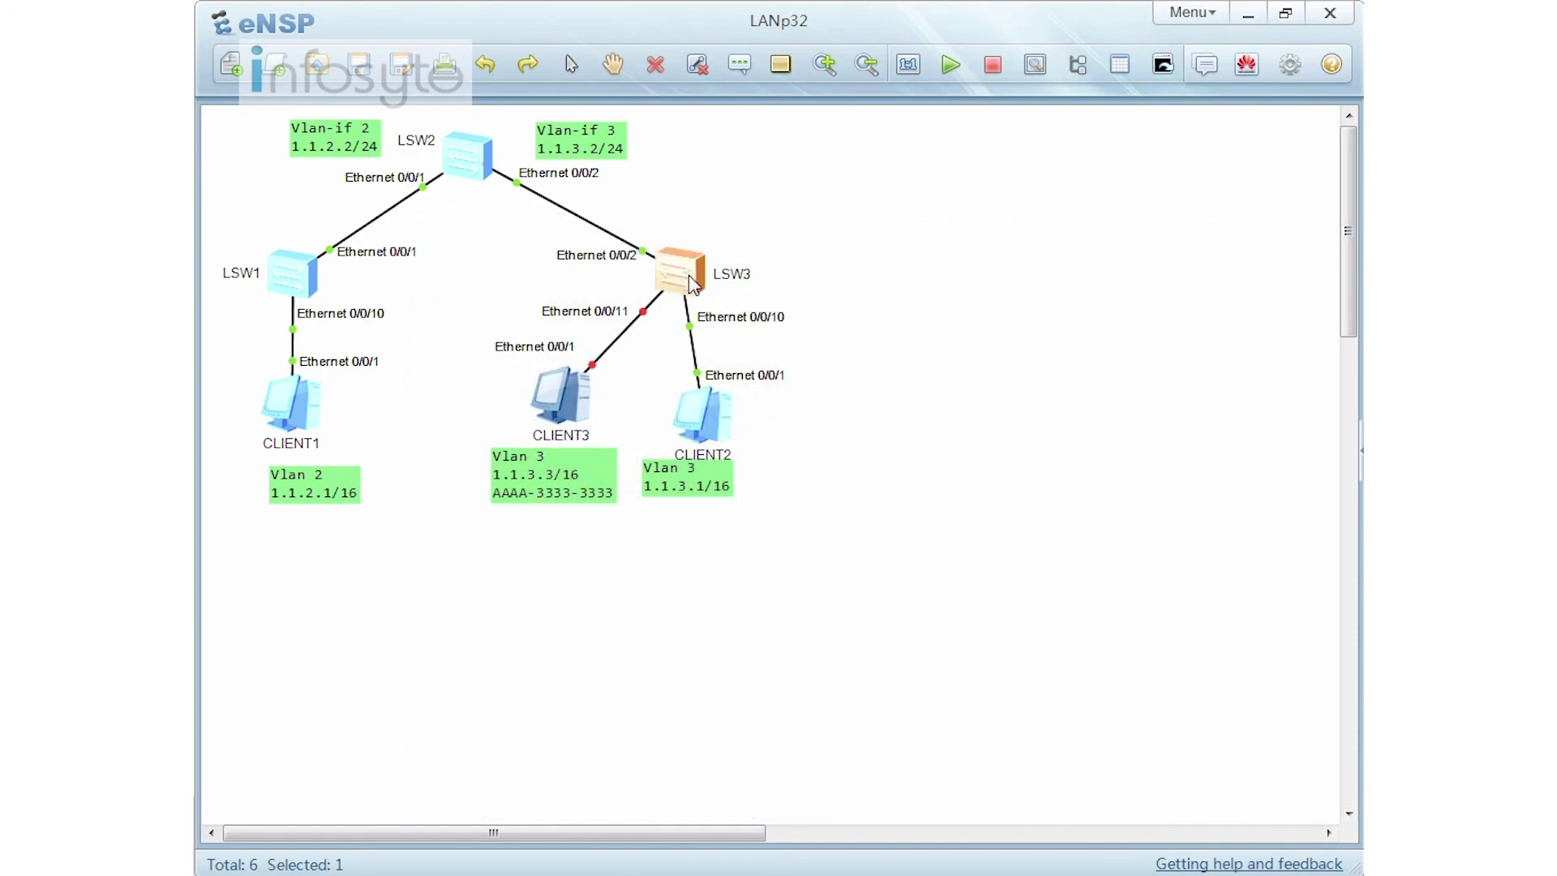
{"action": "type", "text": "q"}
{"action": "key", "text": "Return"}
{"action": "type", "text": "dis mac-add"}
{"action": "key", "text": "Tab"}
{"action": "key", "text": "Return"}
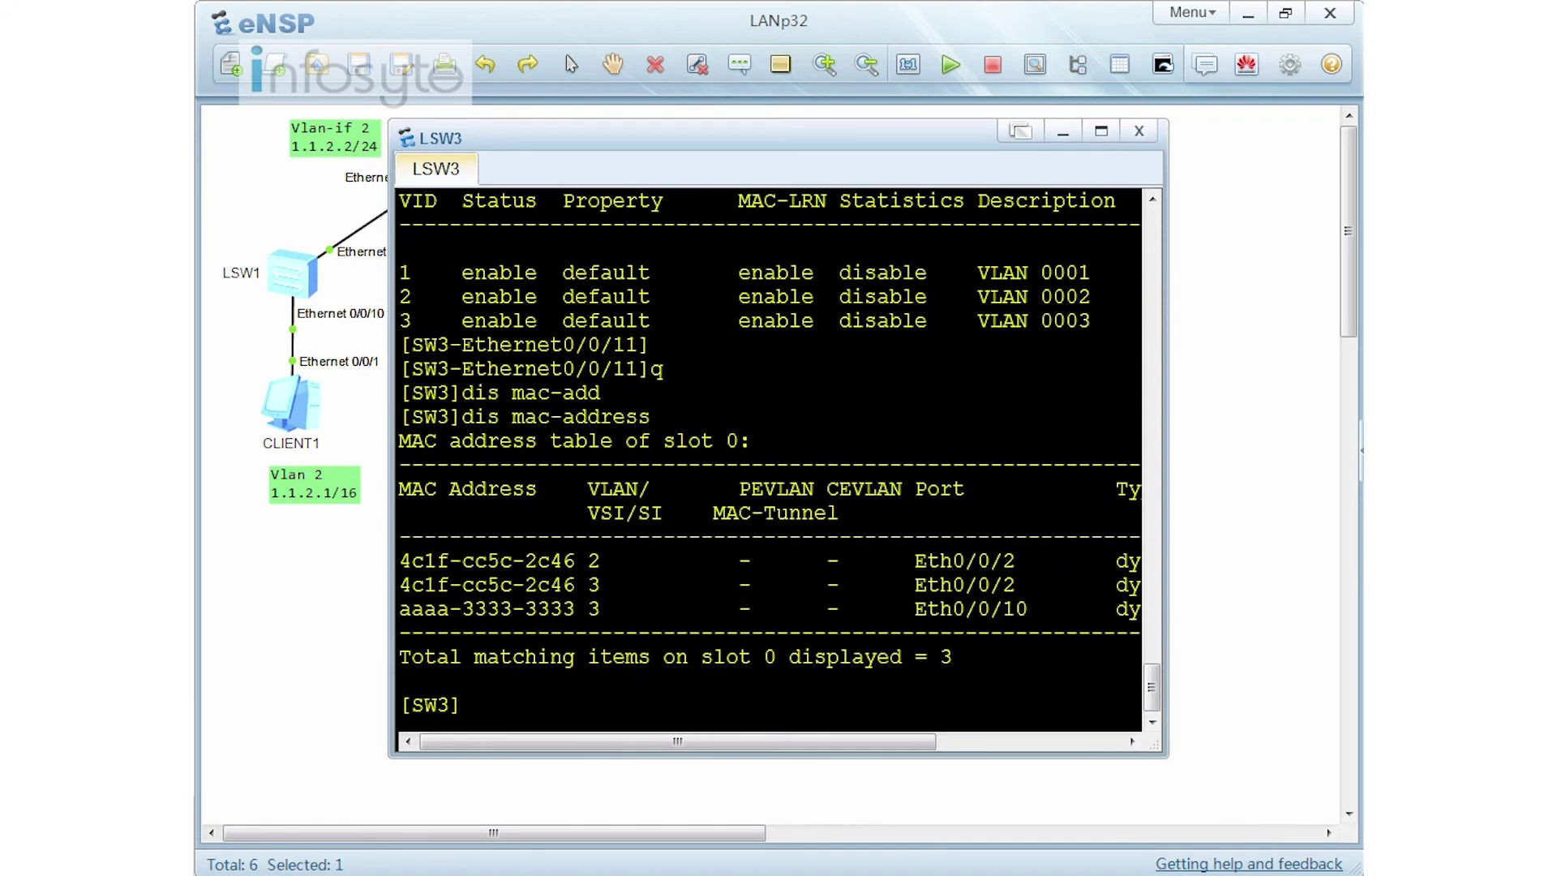
{"action": "left_click_drag", "start_coordinate": [1040, 609], "coordinate": [889, 608]}
{"action": "left_click_drag", "start_coordinate": [613, 608], "coordinate": [397, 608]}
{"action": "mouse_move", "coordinate": [533, 738]}
{"action": "left_mouse_down"}
{"action": "mouse_move", "coordinate": [664, 761]}
{"action": "mouse_move", "coordinate": [527, 742]}
{"action": "left_mouse_up"}
{"action": "left_click", "coordinate": [1138, 131]}
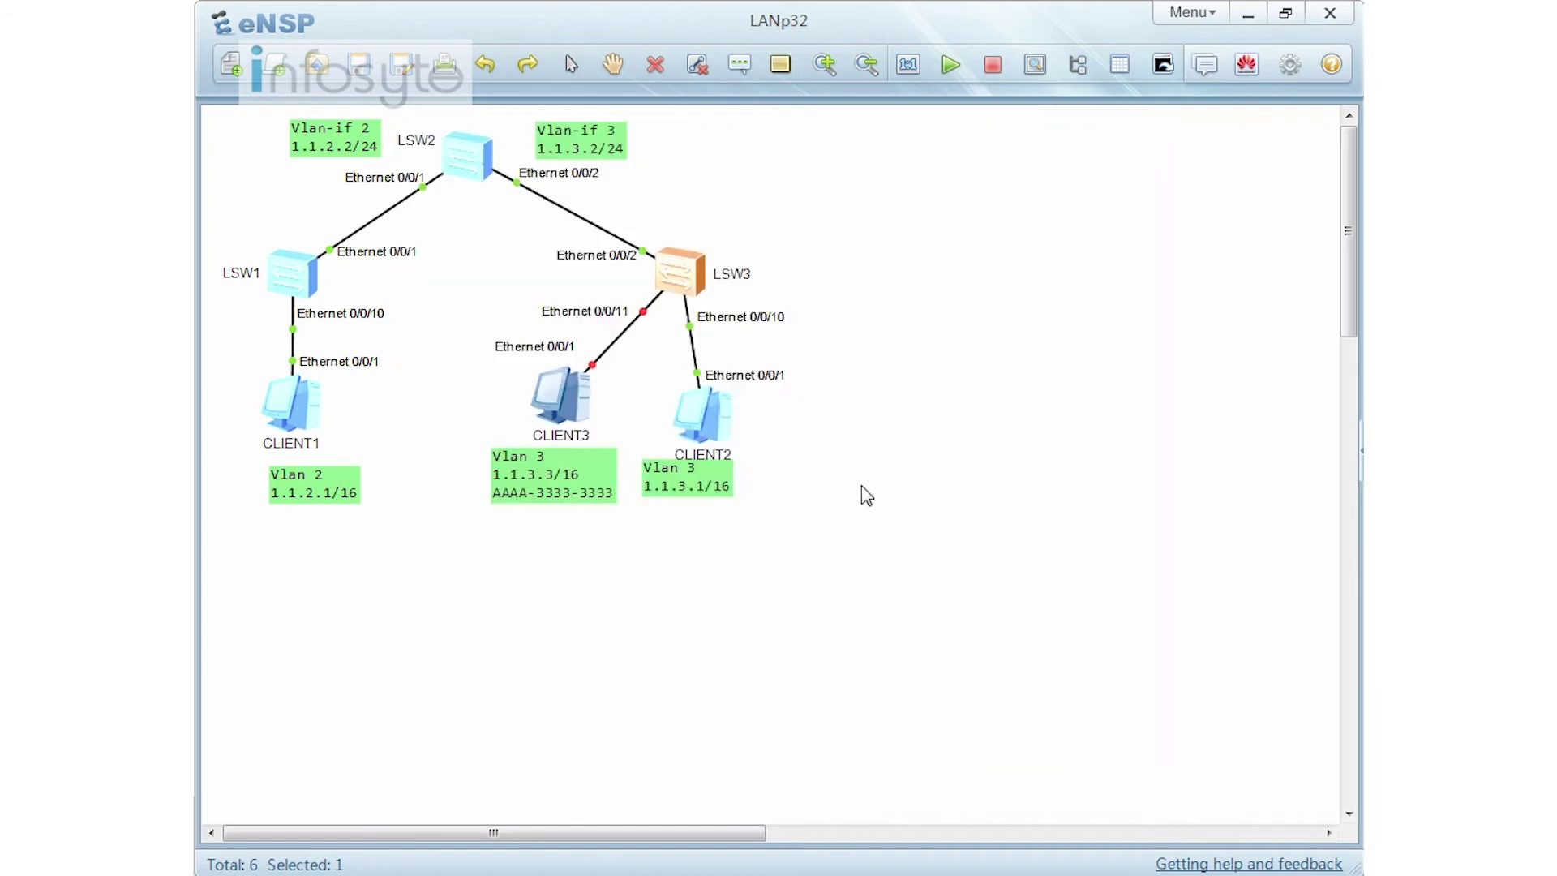
Start CLIENT3 and ping 1.1.3.2 from its command prompt.
{"action": "right_click", "coordinate": [569, 415]}
{"action": "left_click", "coordinate": [600, 431]}
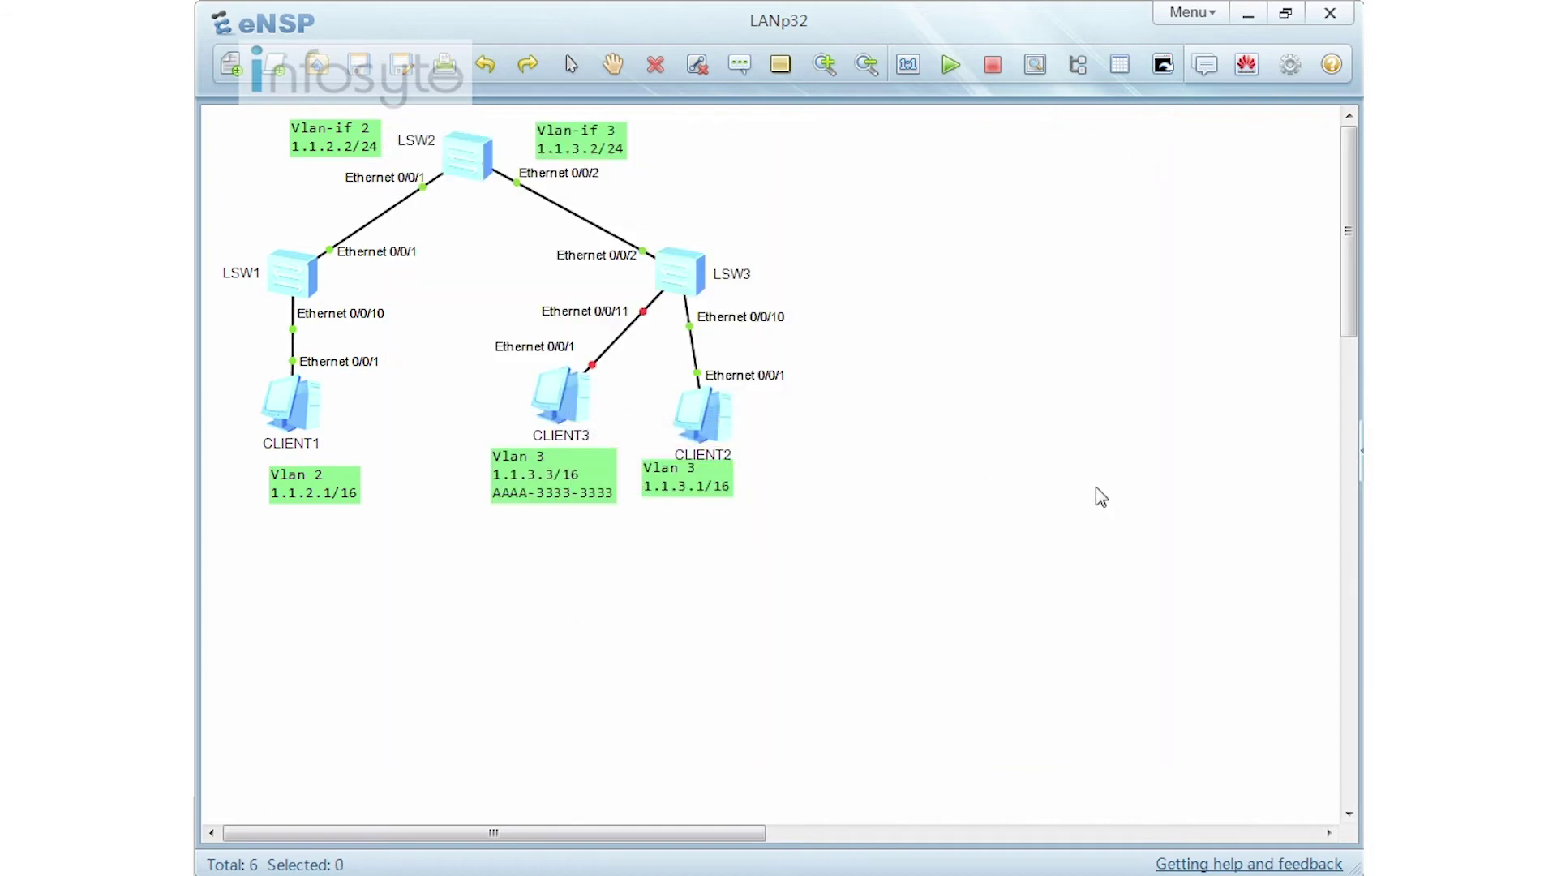
{"action": "double_click", "coordinate": [571, 417]}
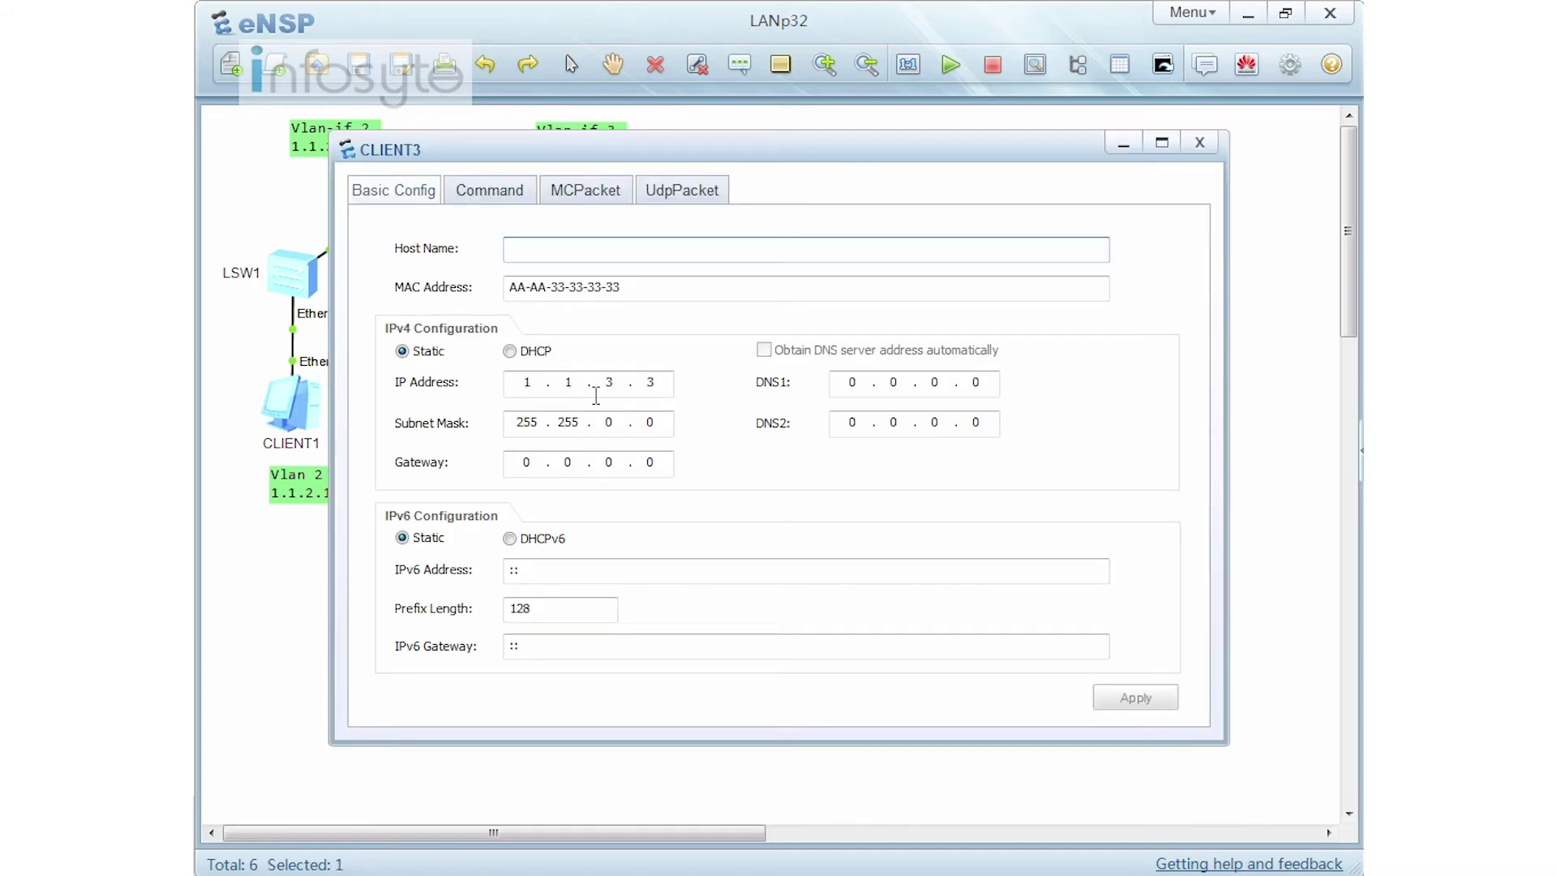
{"action": "left_click", "coordinate": [512, 191]}
{"action": "type", "text": "ping 1.1.3.2"}
{"action": "key", "text": "Return"}
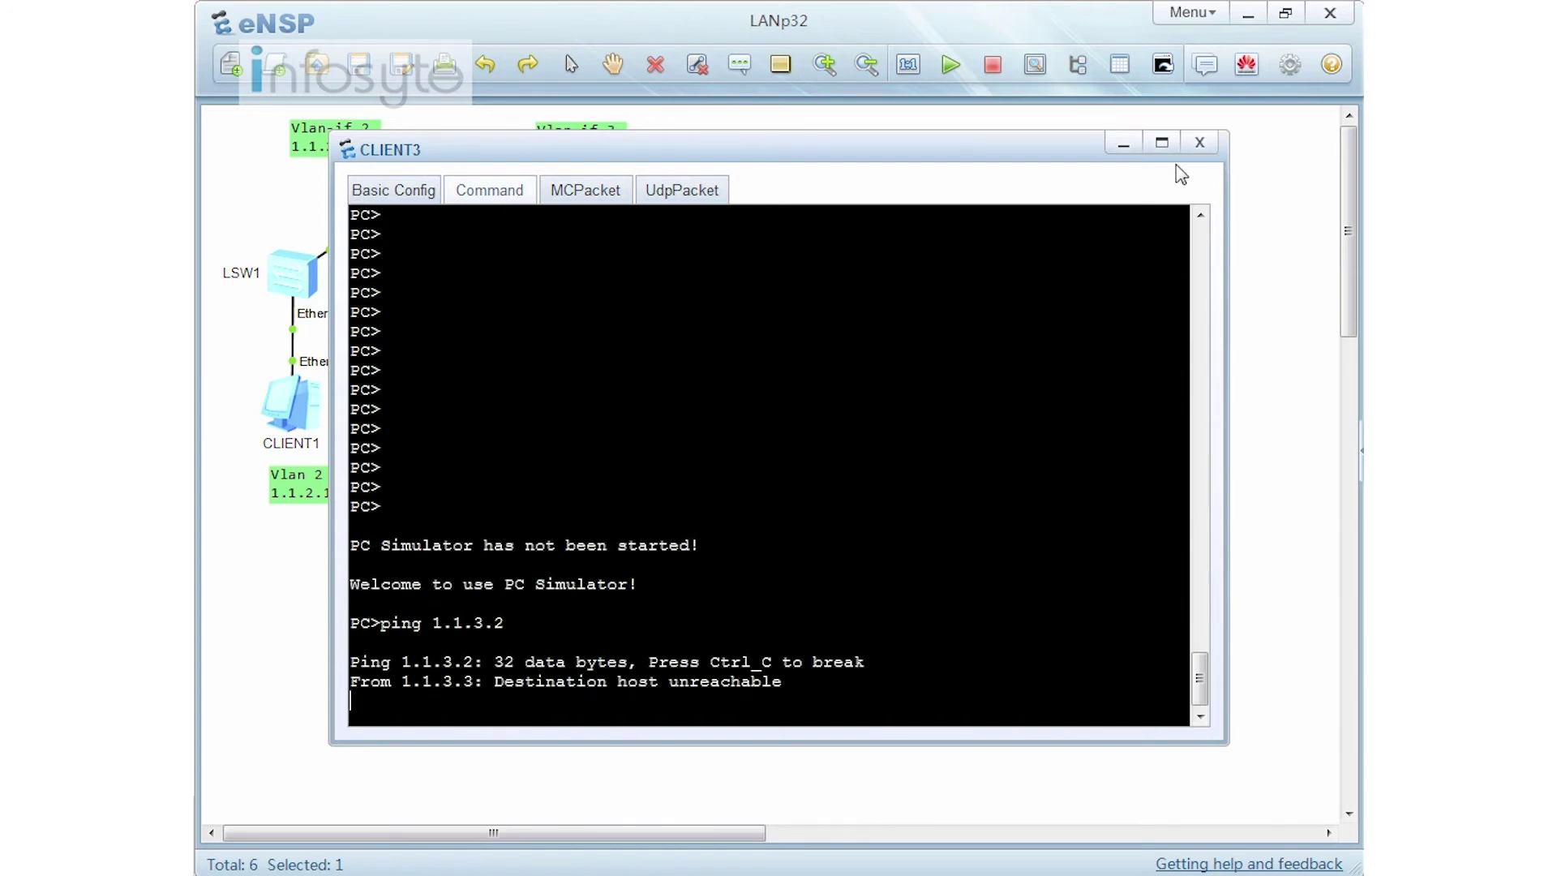
{"action": "left_click_drag", "start_coordinate": [826, 141], "coordinate": [837, 243]}
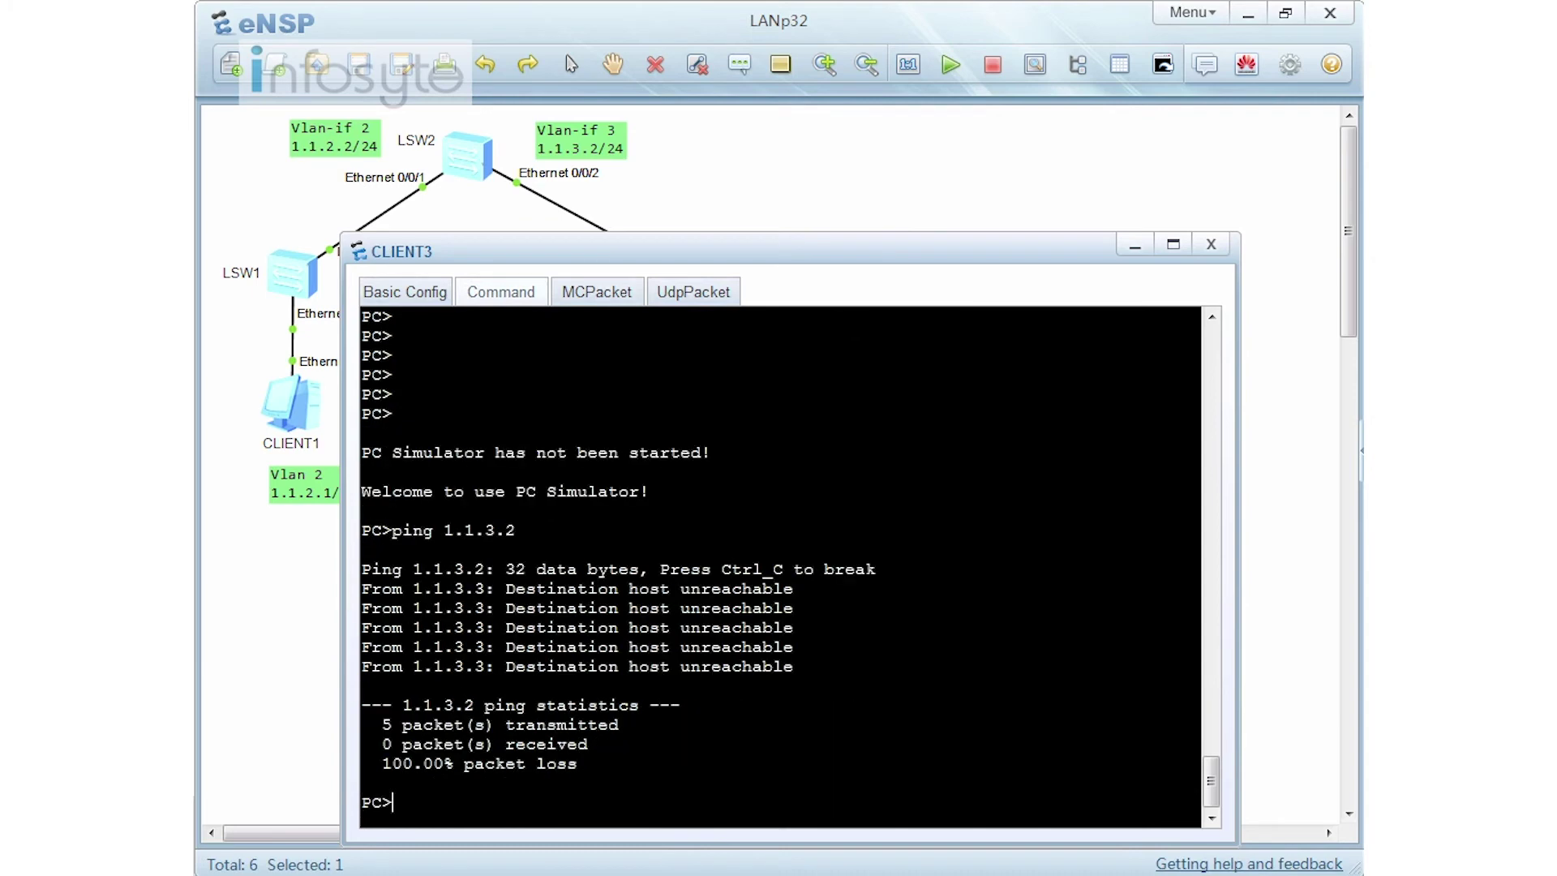
{"action": "left_click", "coordinate": [1211, 245]}
Display LSW3's MAC address table again to check which port CLIENT3's MAC address is learned on.
{"action": "double_click", "coordinate": [678, 272]}
{"action": "type", "text": "dis mac-ad"}
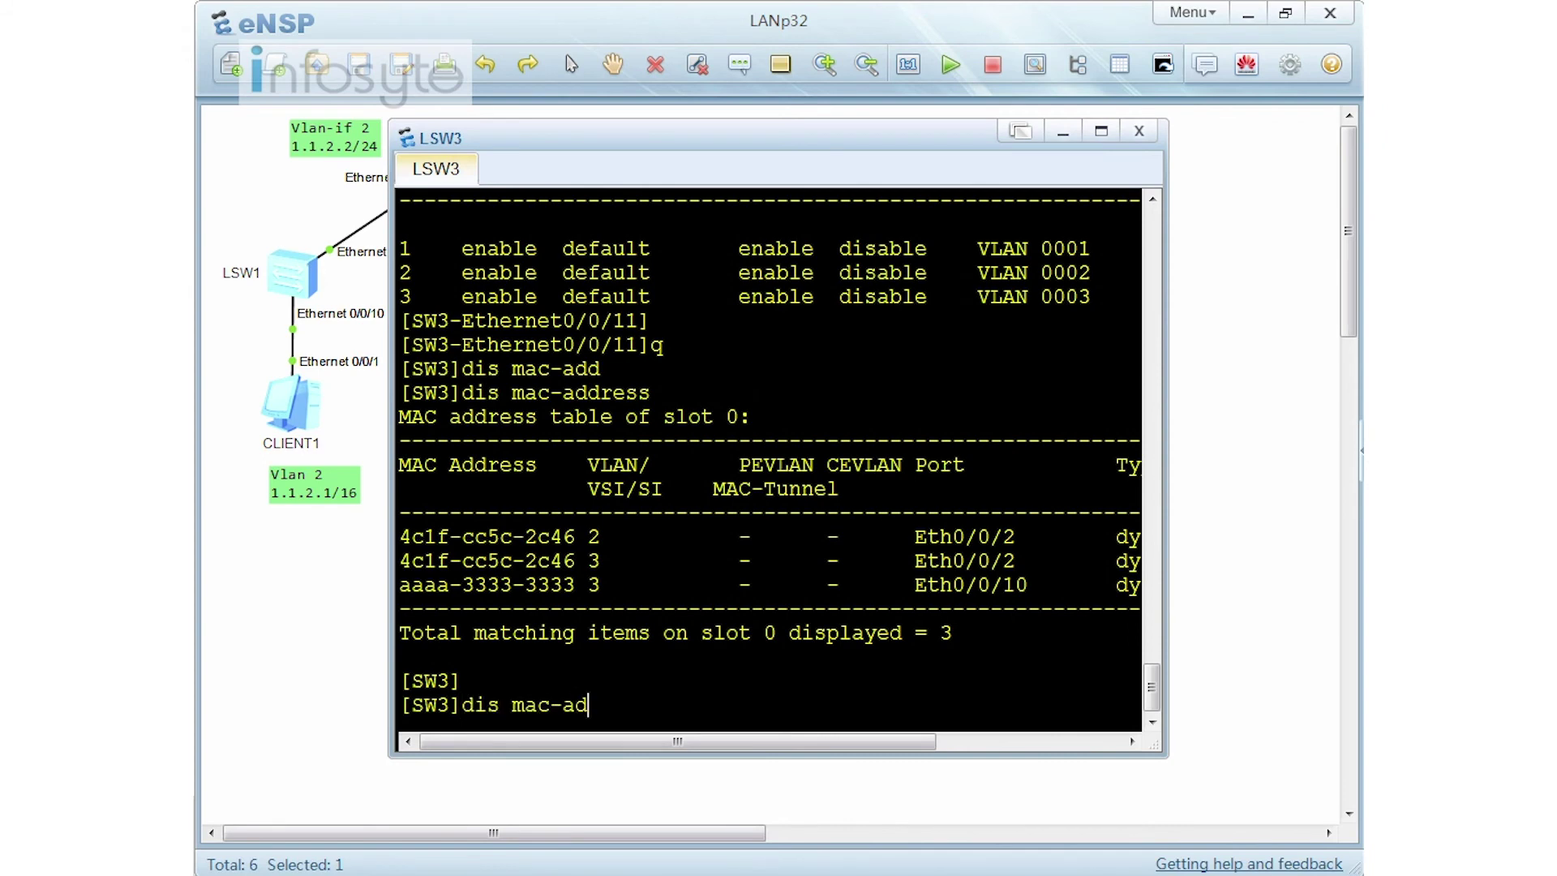
{"action": "key", "text": "Return"}
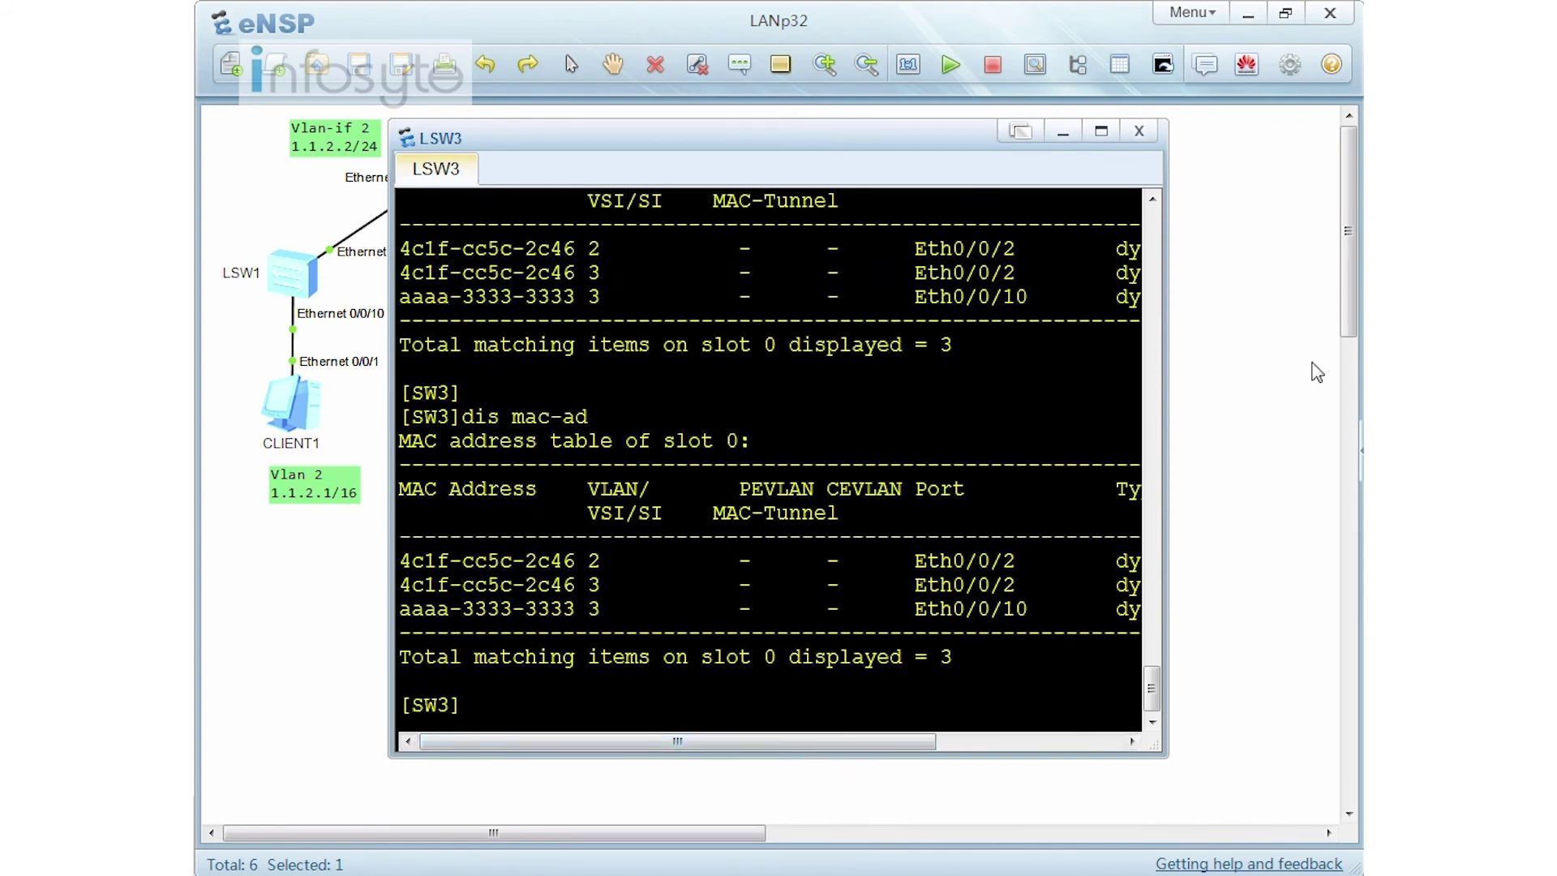
{"action": "left_click", "coordinate": [1272, 372]}
Repeat the ping to 1.1.3.2 from CLIENT3's command prompt.
{"action": "double_click", "coordinate": [558, 391]}
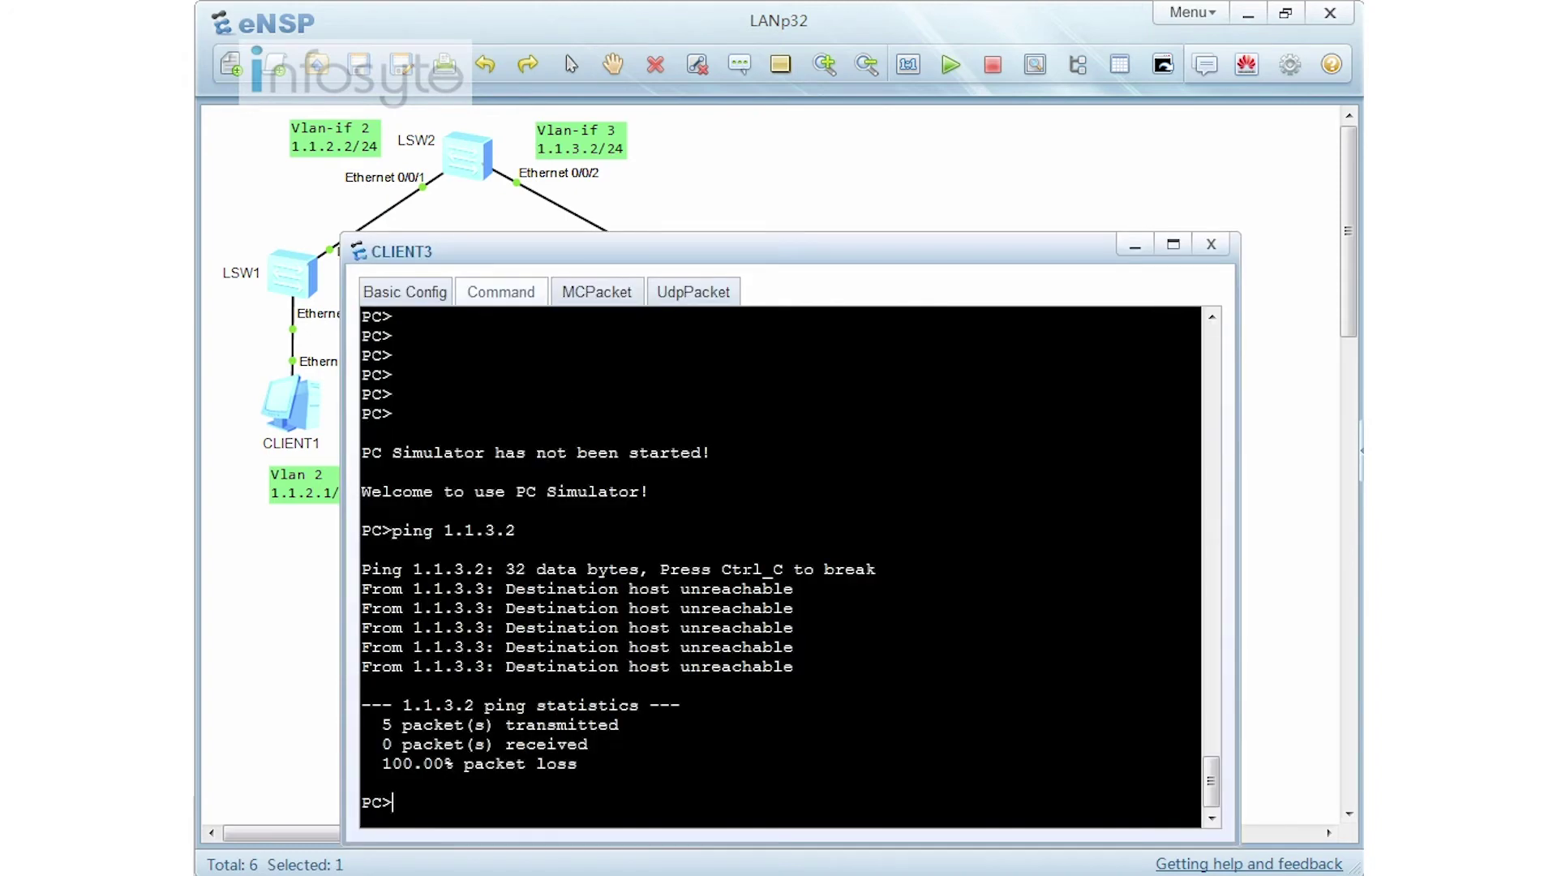
{"action": "key", "text": "Up"}
{"action": "key", "text": "Return"}
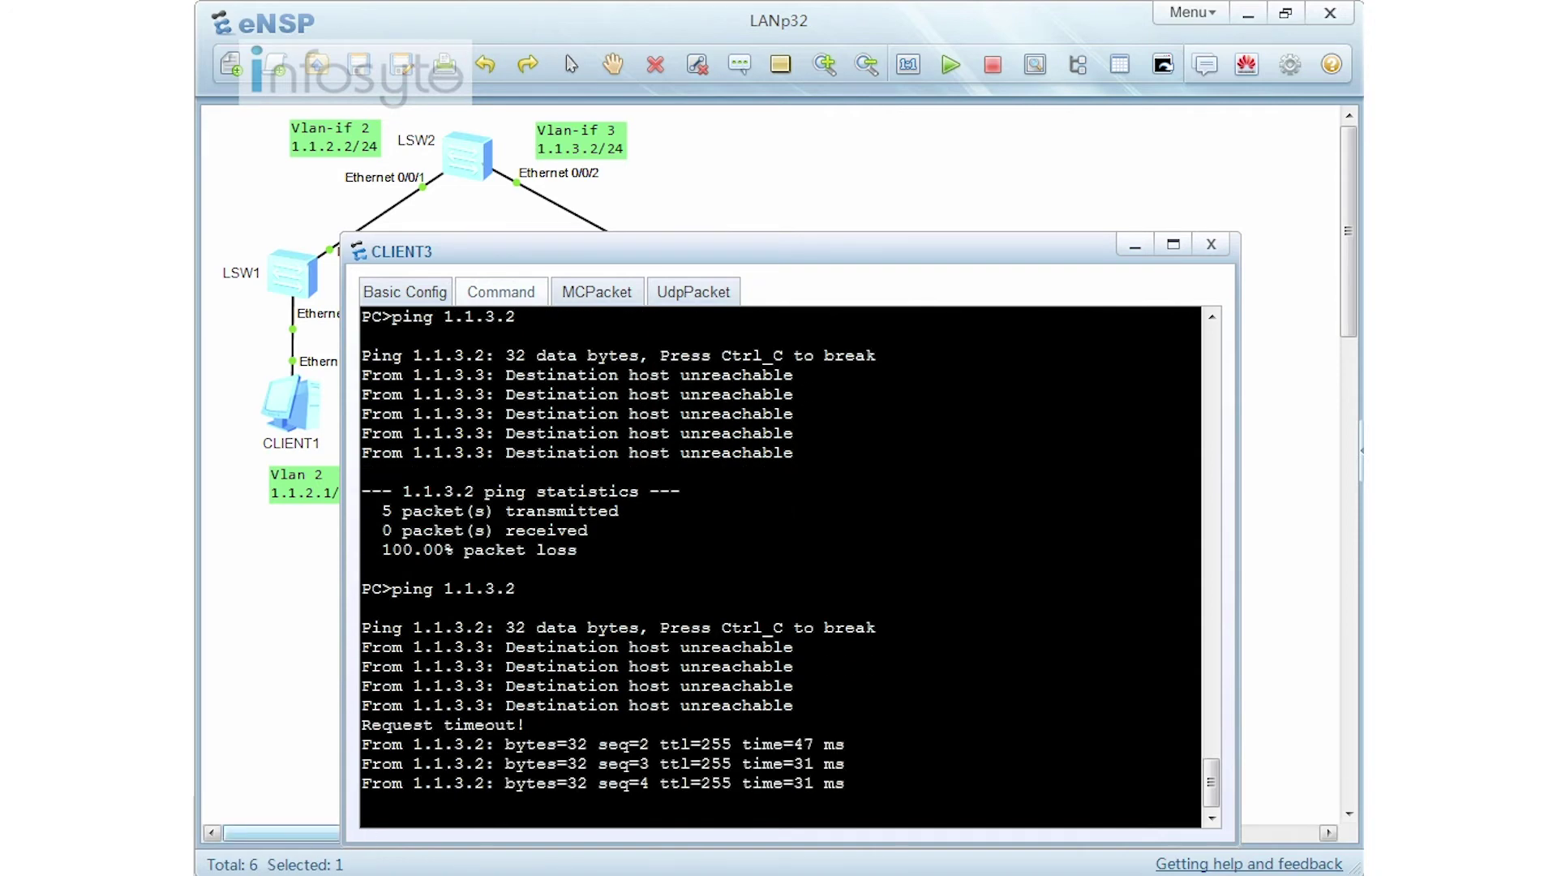
{"action": "left_click", "coordinate": [1123, 159]}
Examine the MAC flapping alarm in LSW3's console and mark the original port in it.
{"action": "double_click", "coordinate": [680, 270]}
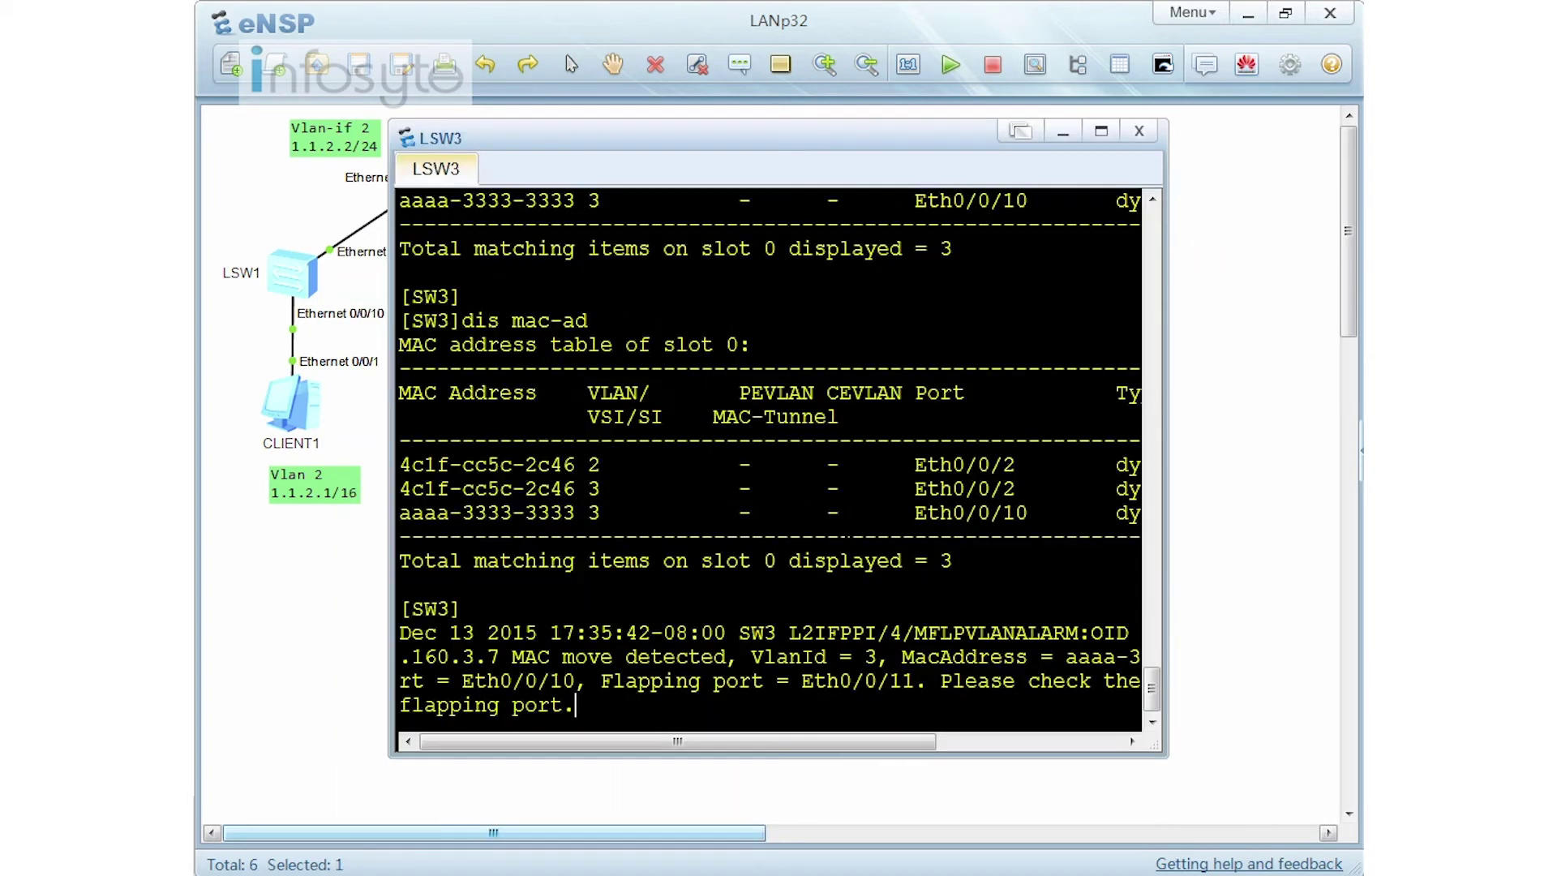
{"action": "left_click_drag", "start_coordinate": [781, 744], "coordinate": [699, 733]}
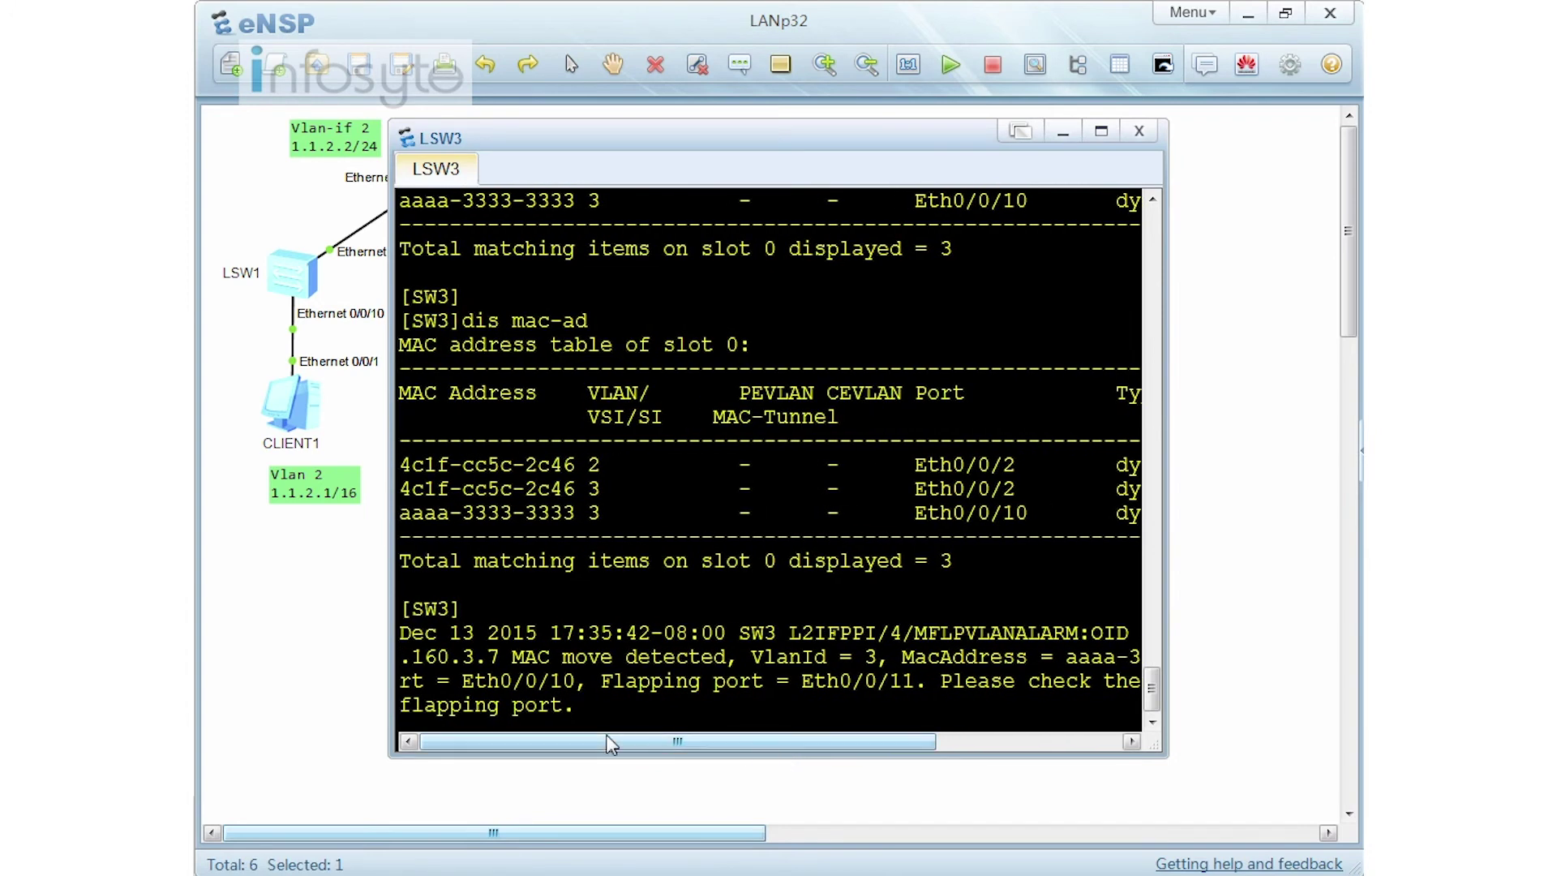
{"action": "double_click", "coordinate": [463, 681]}
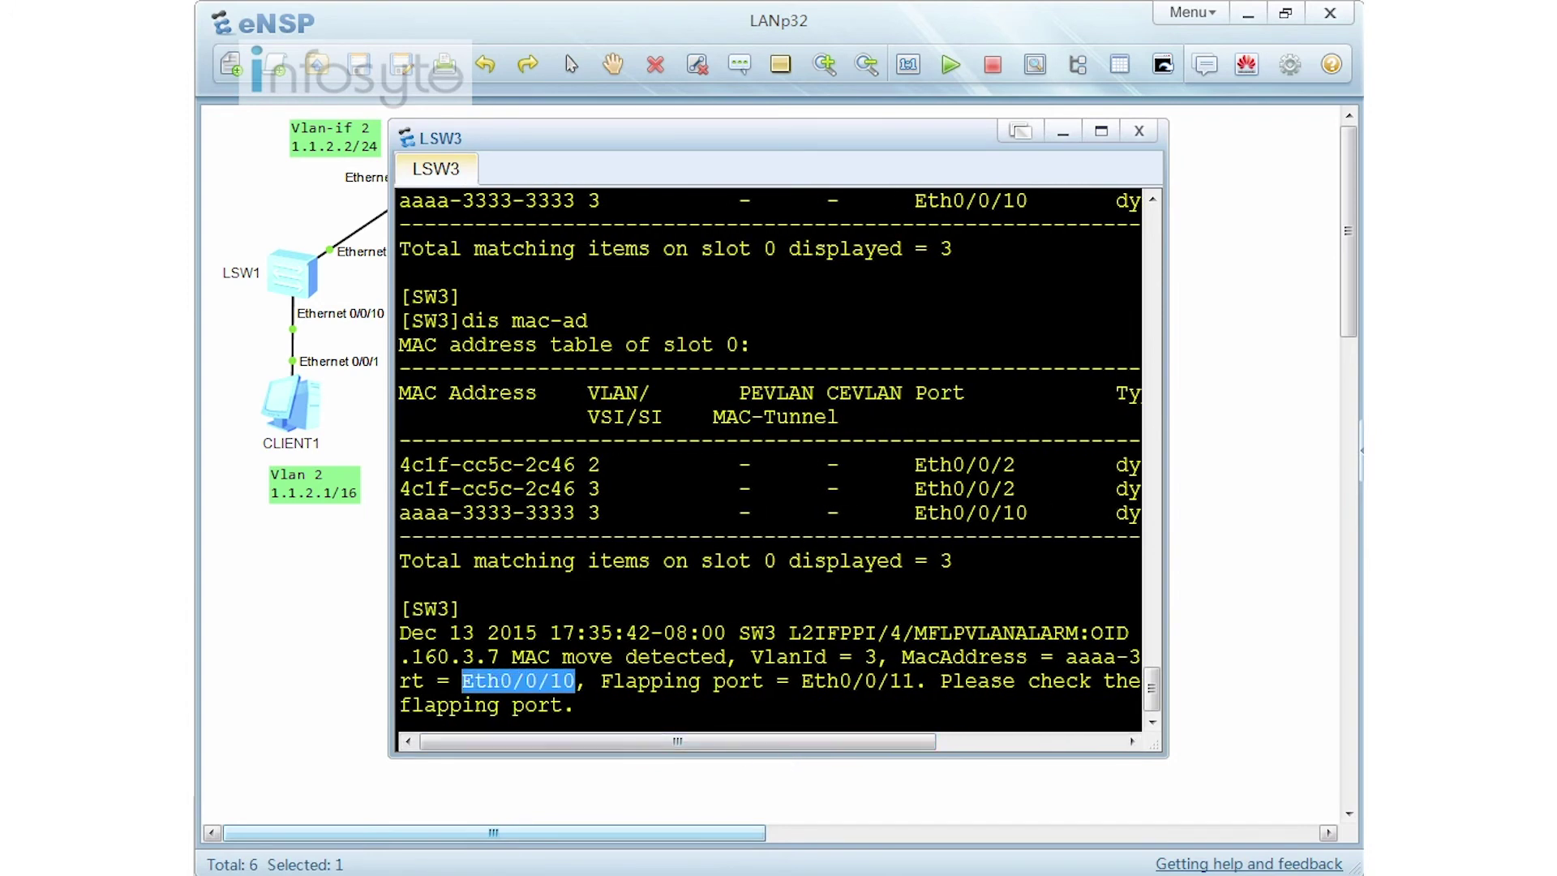
Mark the flapping port in LSW3's alarm and compare it with the aaaa-3333-3333 entry's port in the table above.
{"action": "left_click_drag", "start_coordinate": [790, 680], "coordinate": [901, 680]}
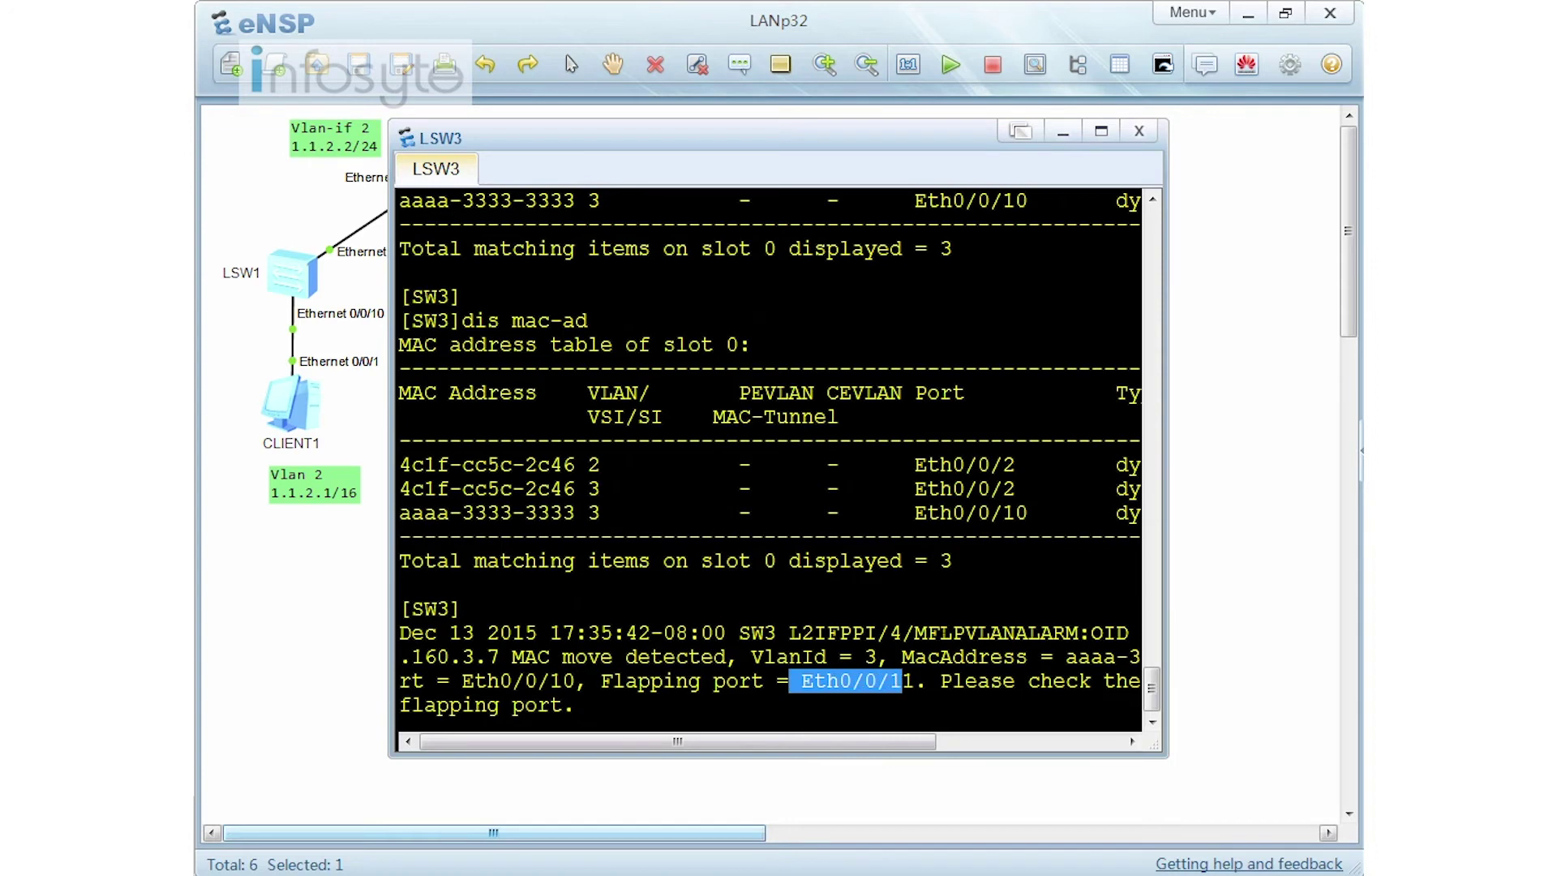
{"action": "left_click_drag", "start_coordinate": [902, 513], "coordinate": [1040, 513]}
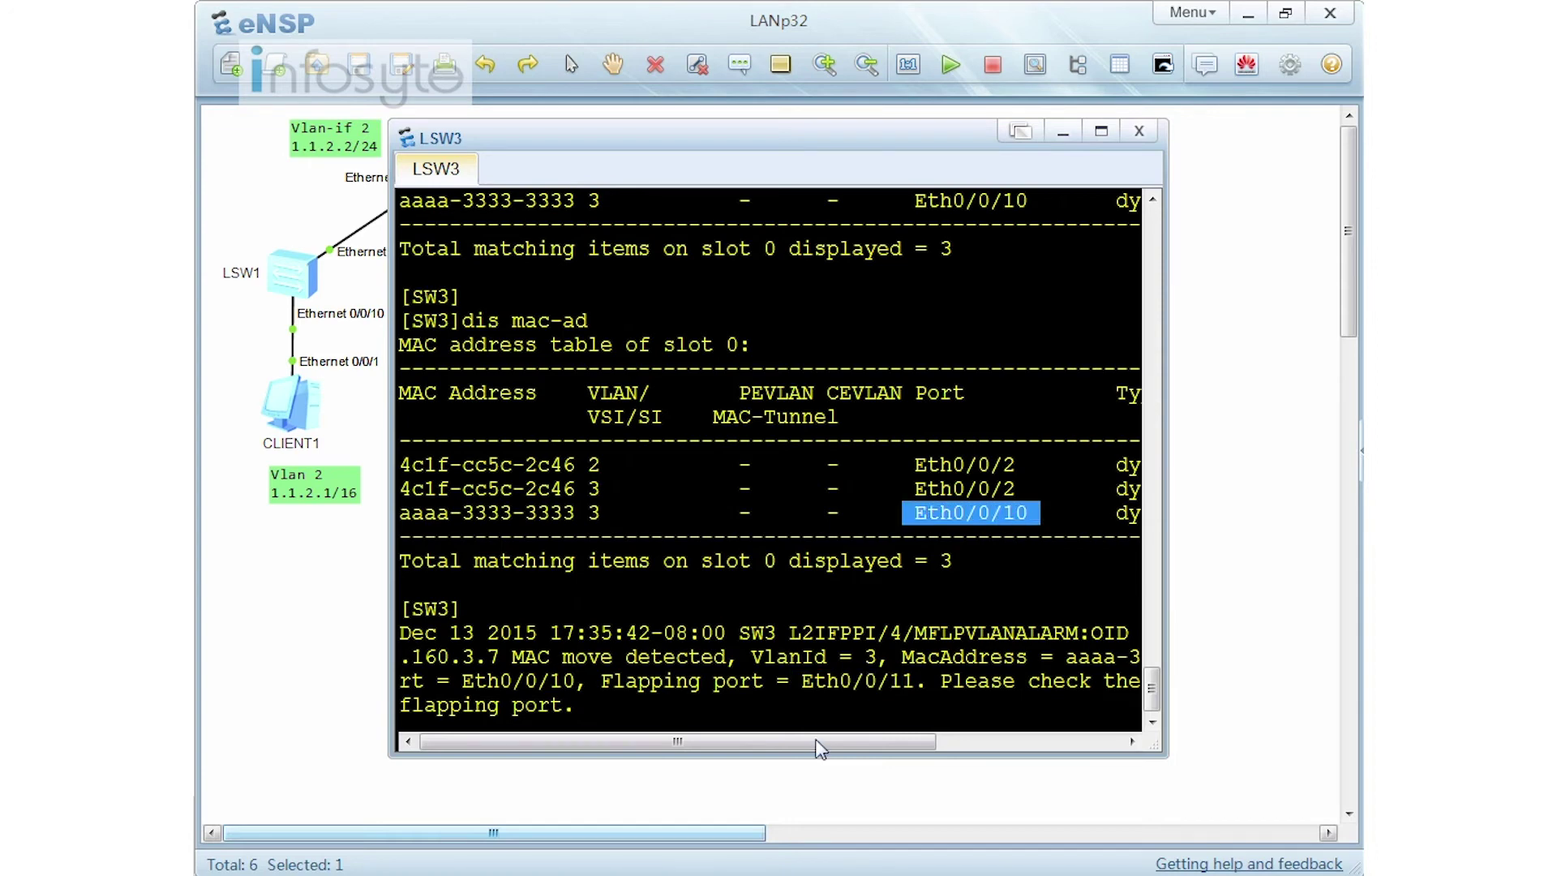
{"action": "left_click", "coordinate": [733, 744]}
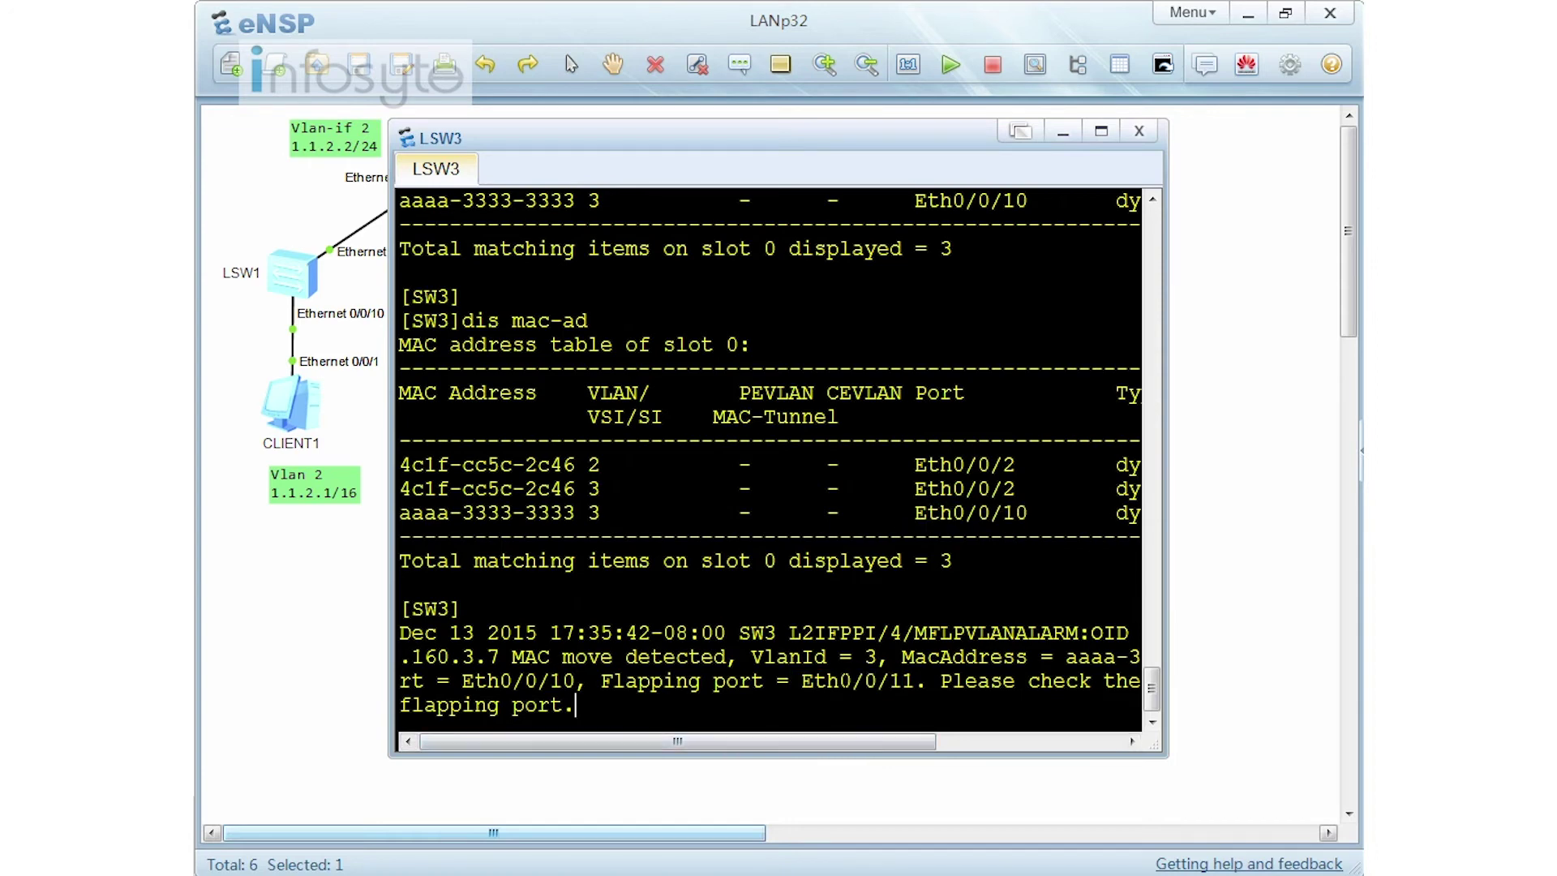
Display LSW3's MAC address table again and mark the port of the aaaa-3333-3333 entry.
{"action": "key", "text": "Return"}
{"action": "type", "text": "dis mac-ad"}
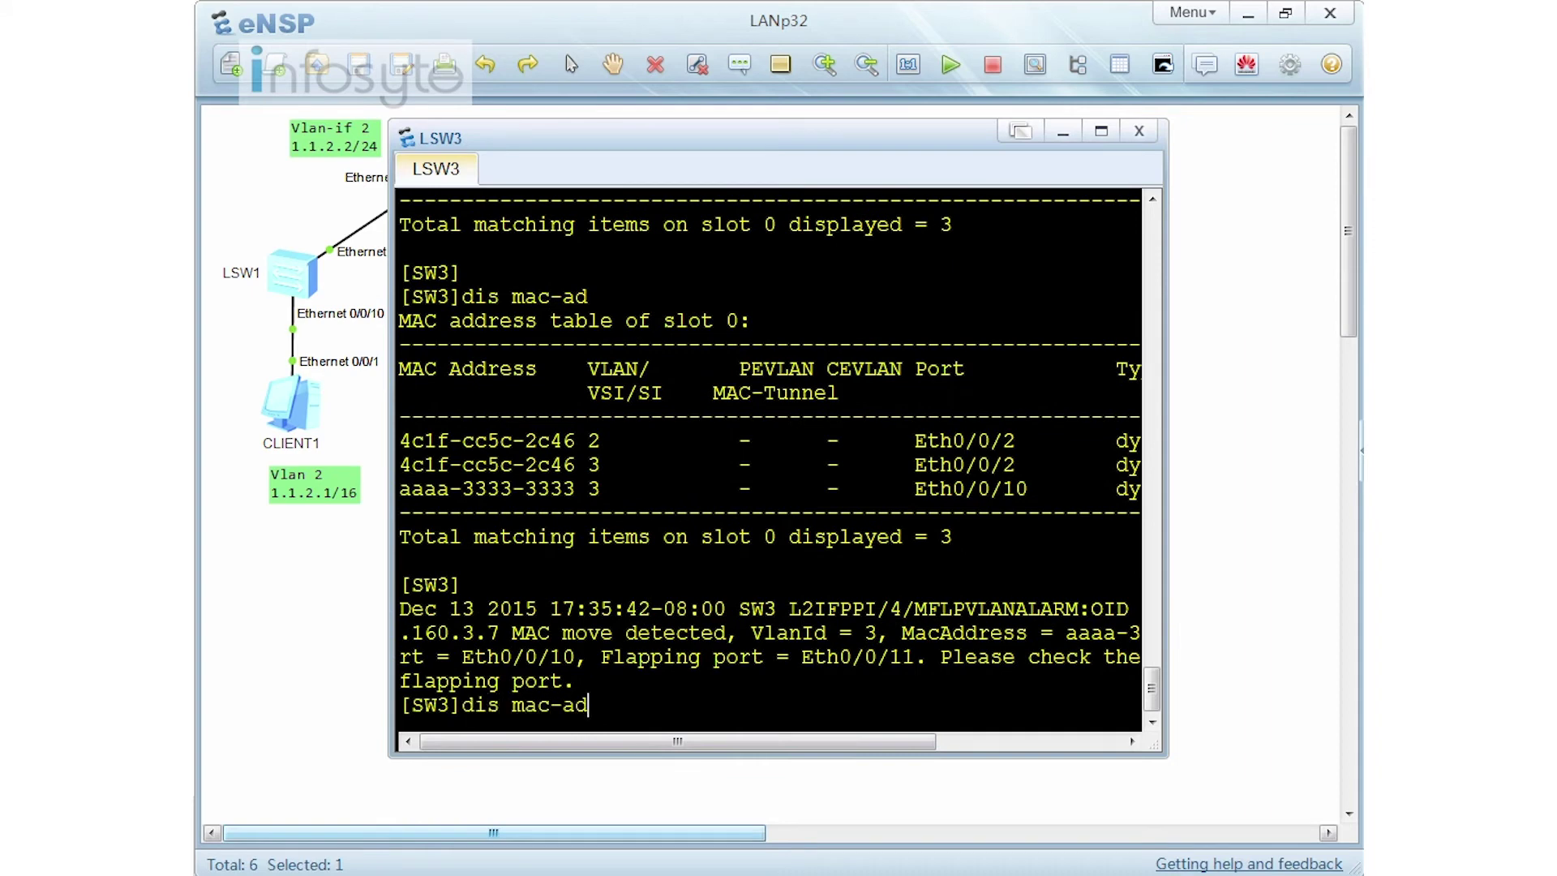
{"action": "key", "text": "Tab"}
{"action": "key", "text": "Return"}
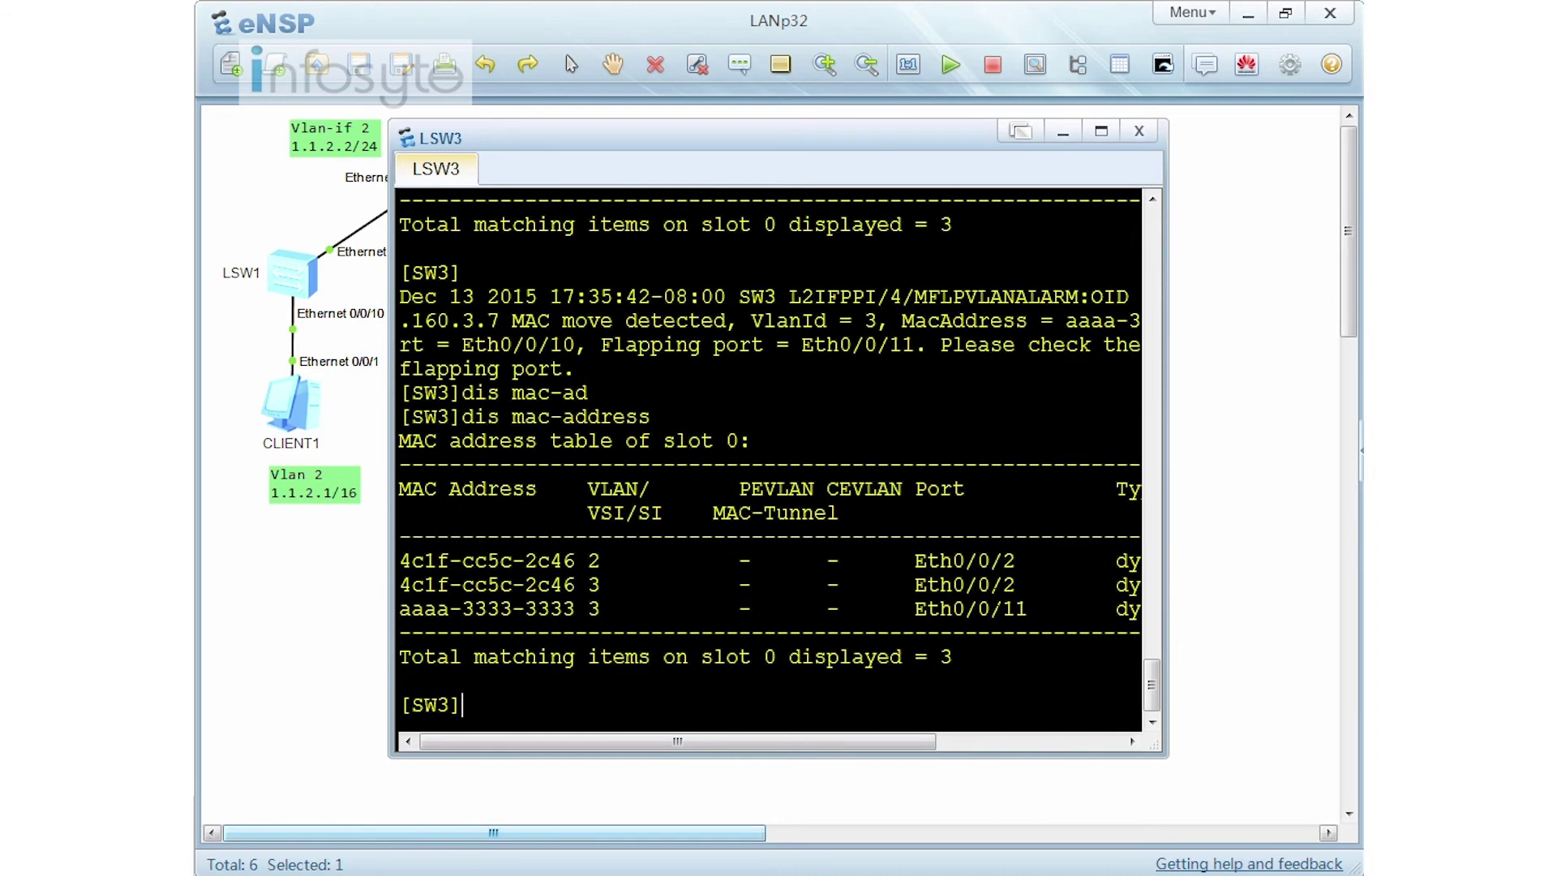
{"action": "left_click_drag", "start_coordinate": [1028, 609], "coordinate": [904, 610]}
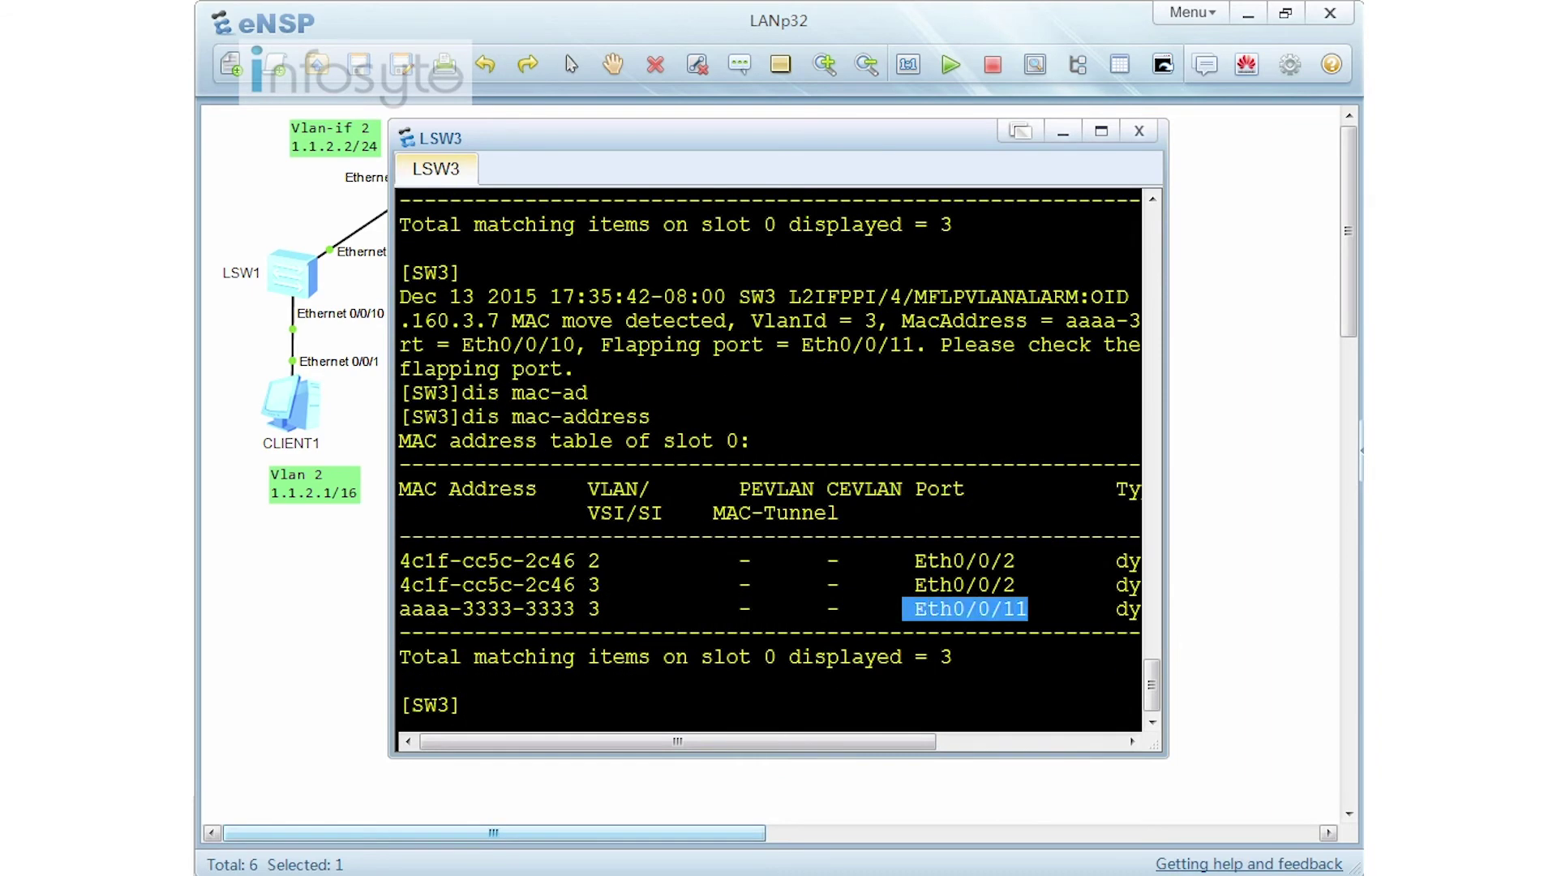
Ping 1.1.3.2 again from CLIENT2's command prompt.
{"action": "left_click", "coordinate": [1228, 549]}
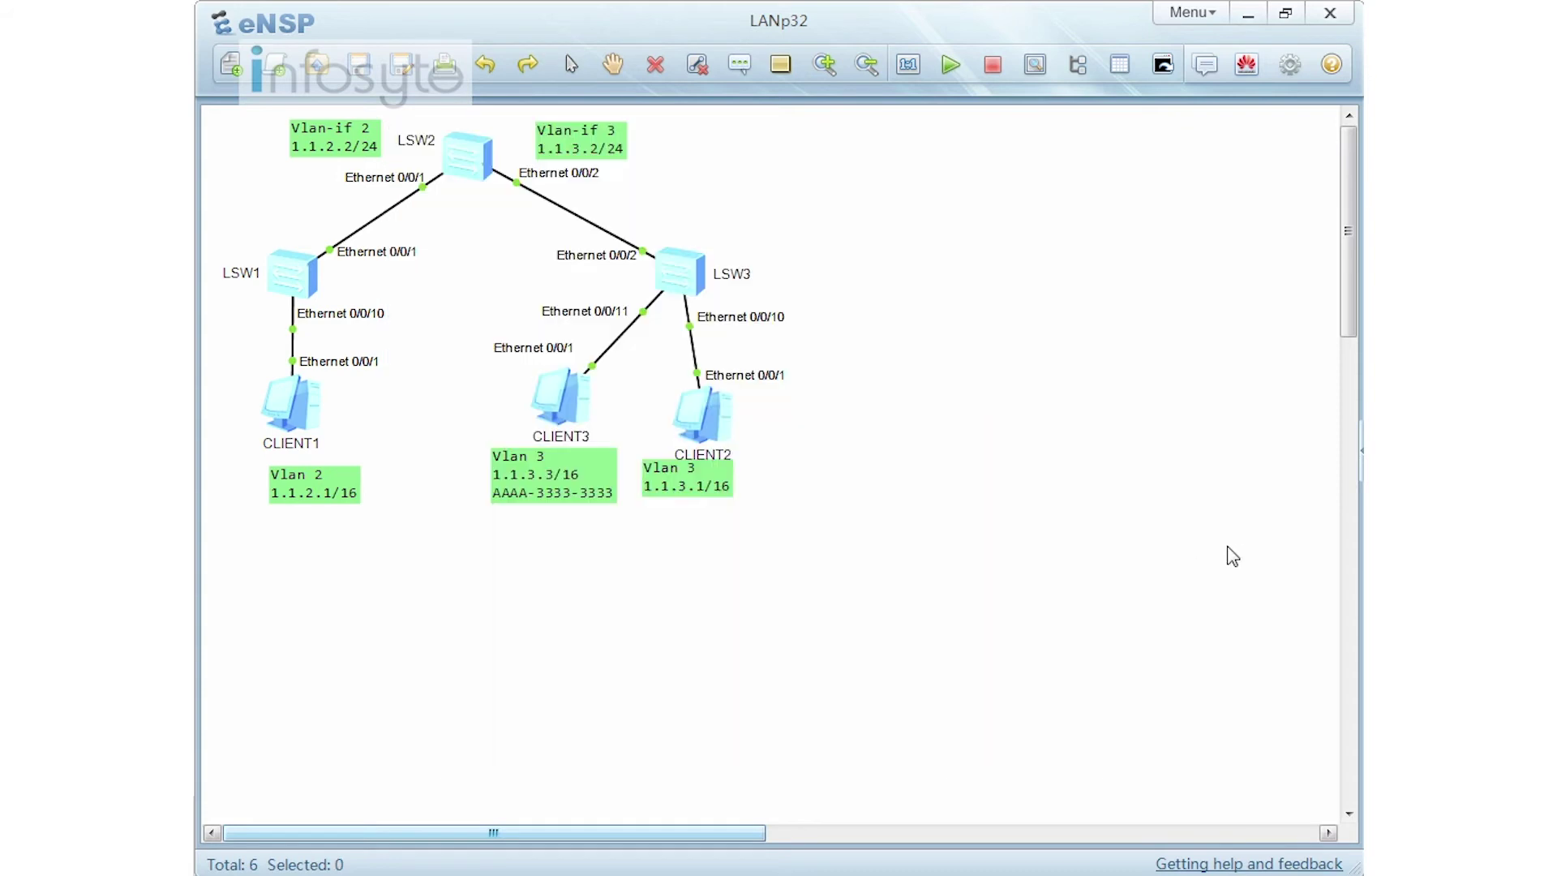
{"action": "double_click", "coordinate": [686, 407]}
{"action": "key", "text": "Up"}
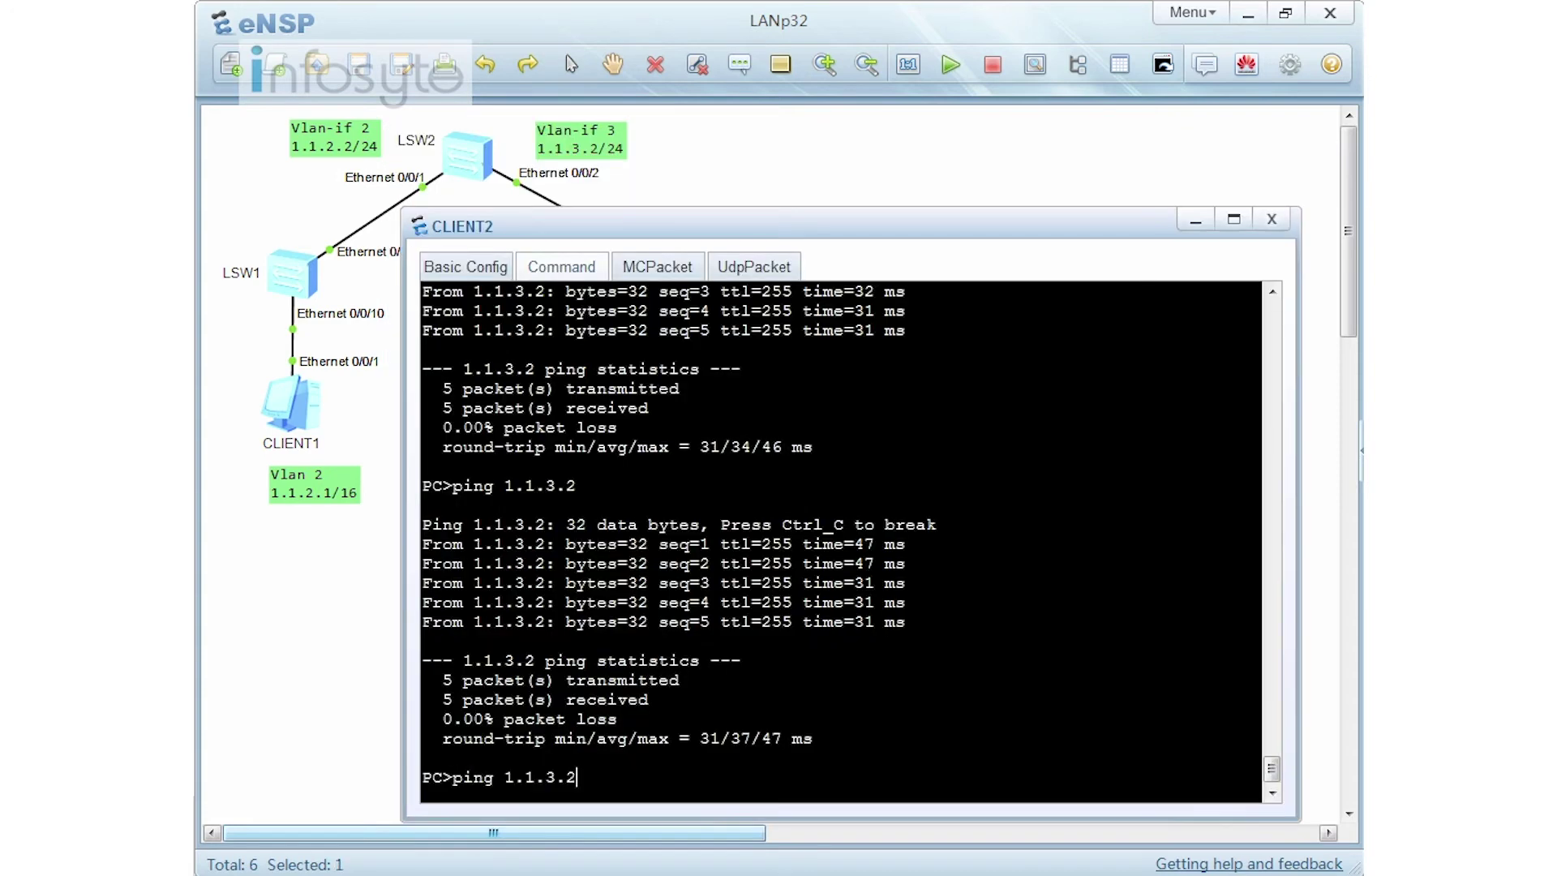
{"action": "key", "text": "Return"}
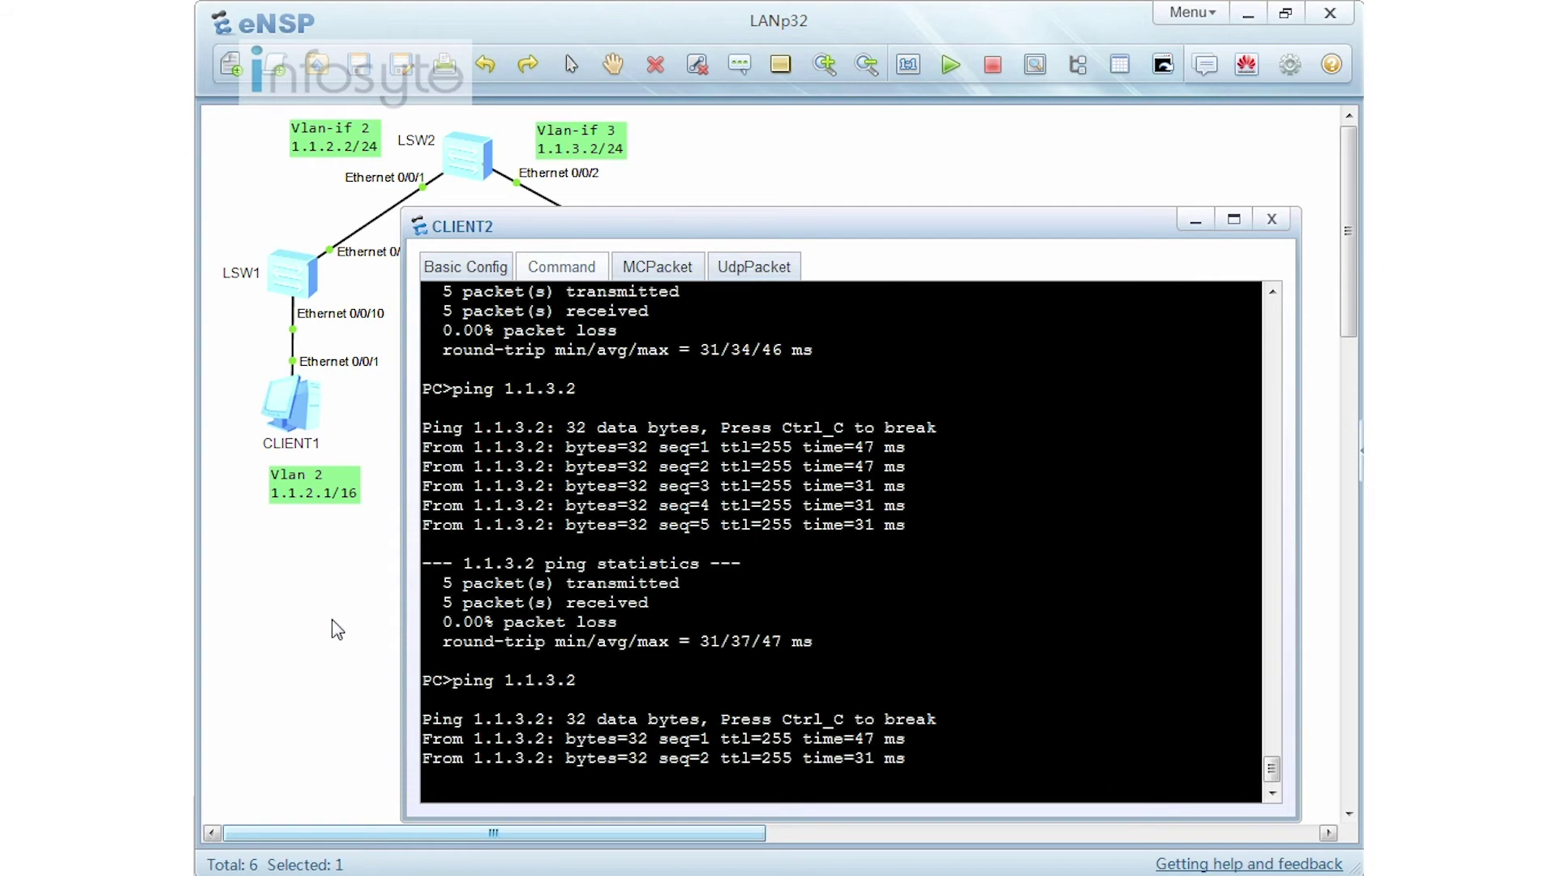
Display LSW3's MAC address table while CLIENT2 is pinging and mark the port learned for aaaa-3333-3333.
{"action": "left_click", "coordinate": [333, 625]}
{"action": "double_click", "coordinate": [680, 272]}
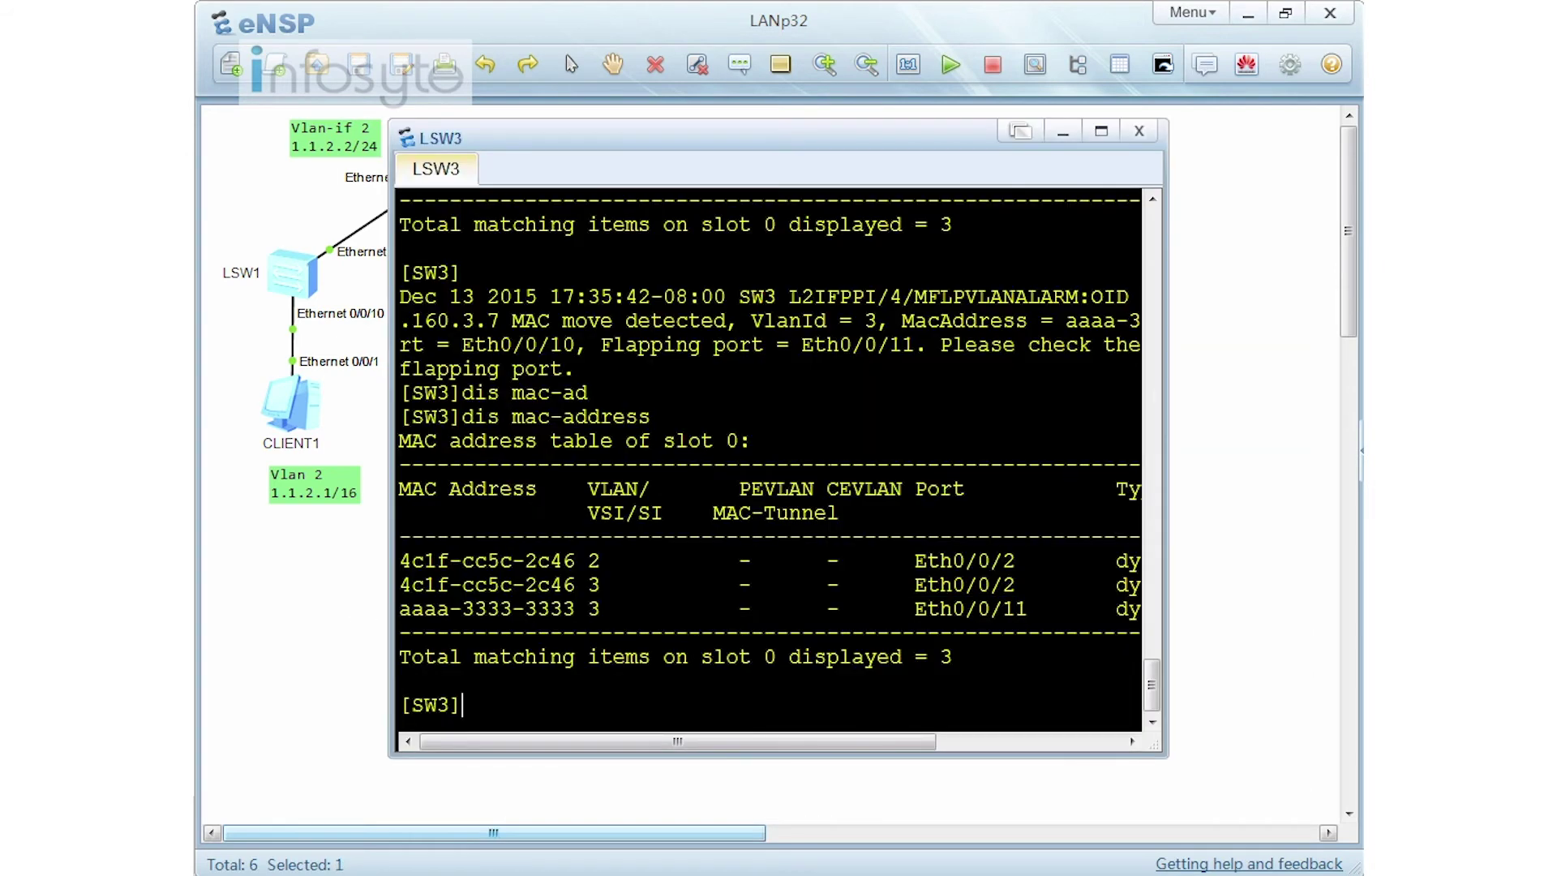
{"action": "key", "text": "Up"}
{"action": "key", "text": "Return"}
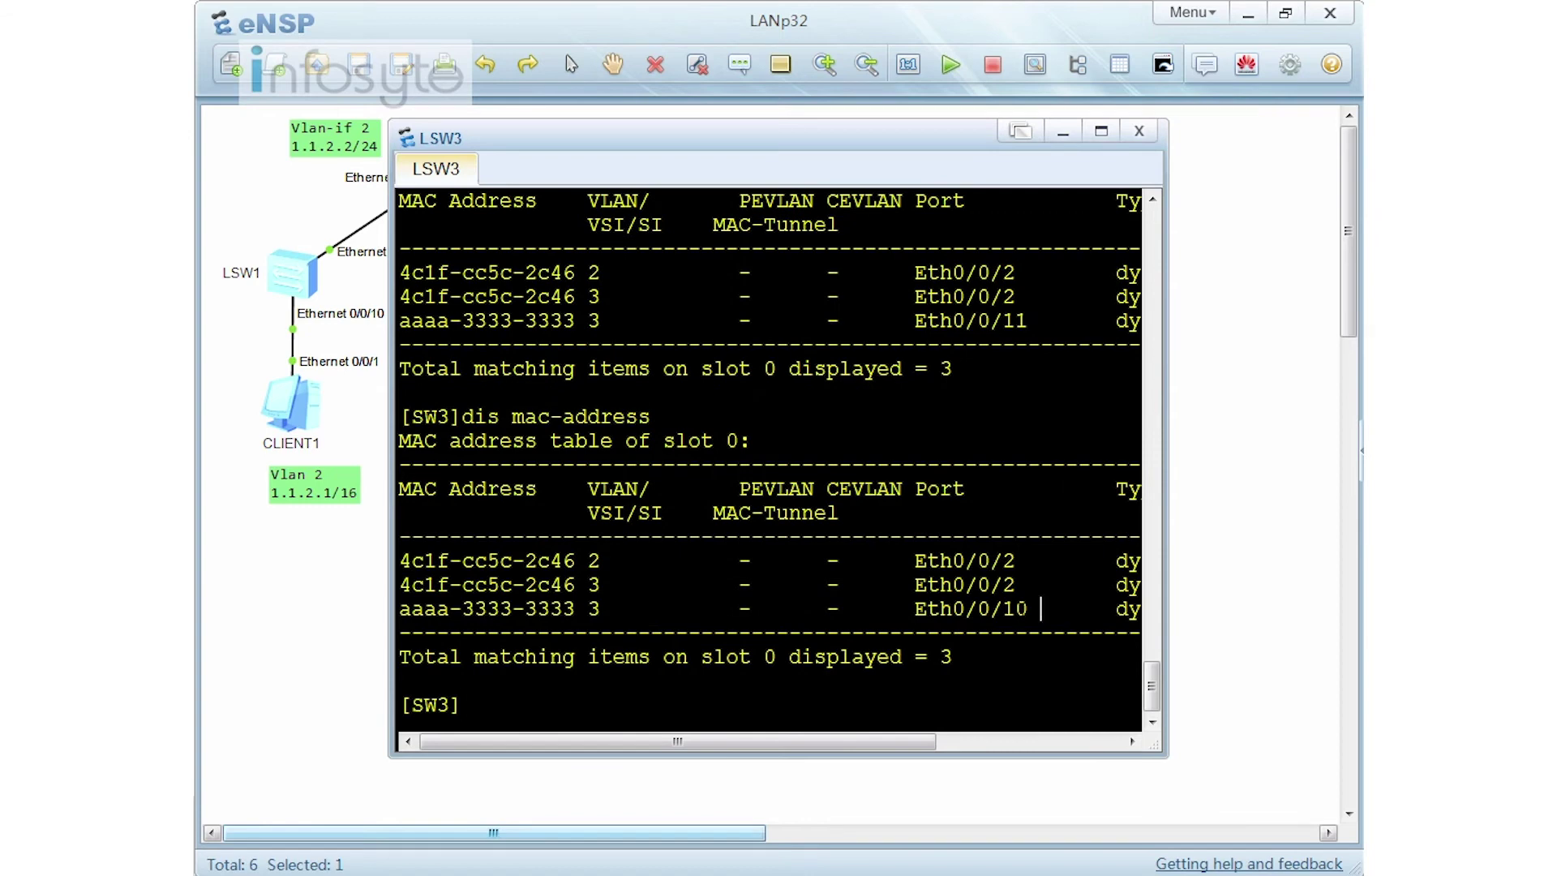
{"action": "left_click_drag", "start_coordinate": [1043, 608], "coordinate": [915, 633]}
Ping 1.1.3.2 once more from CLIENT3's command prompt.
{"action": "left_click", "coordinate": [1273, 515]}
{"action": "double_click", "coordinate": [568, 414]}
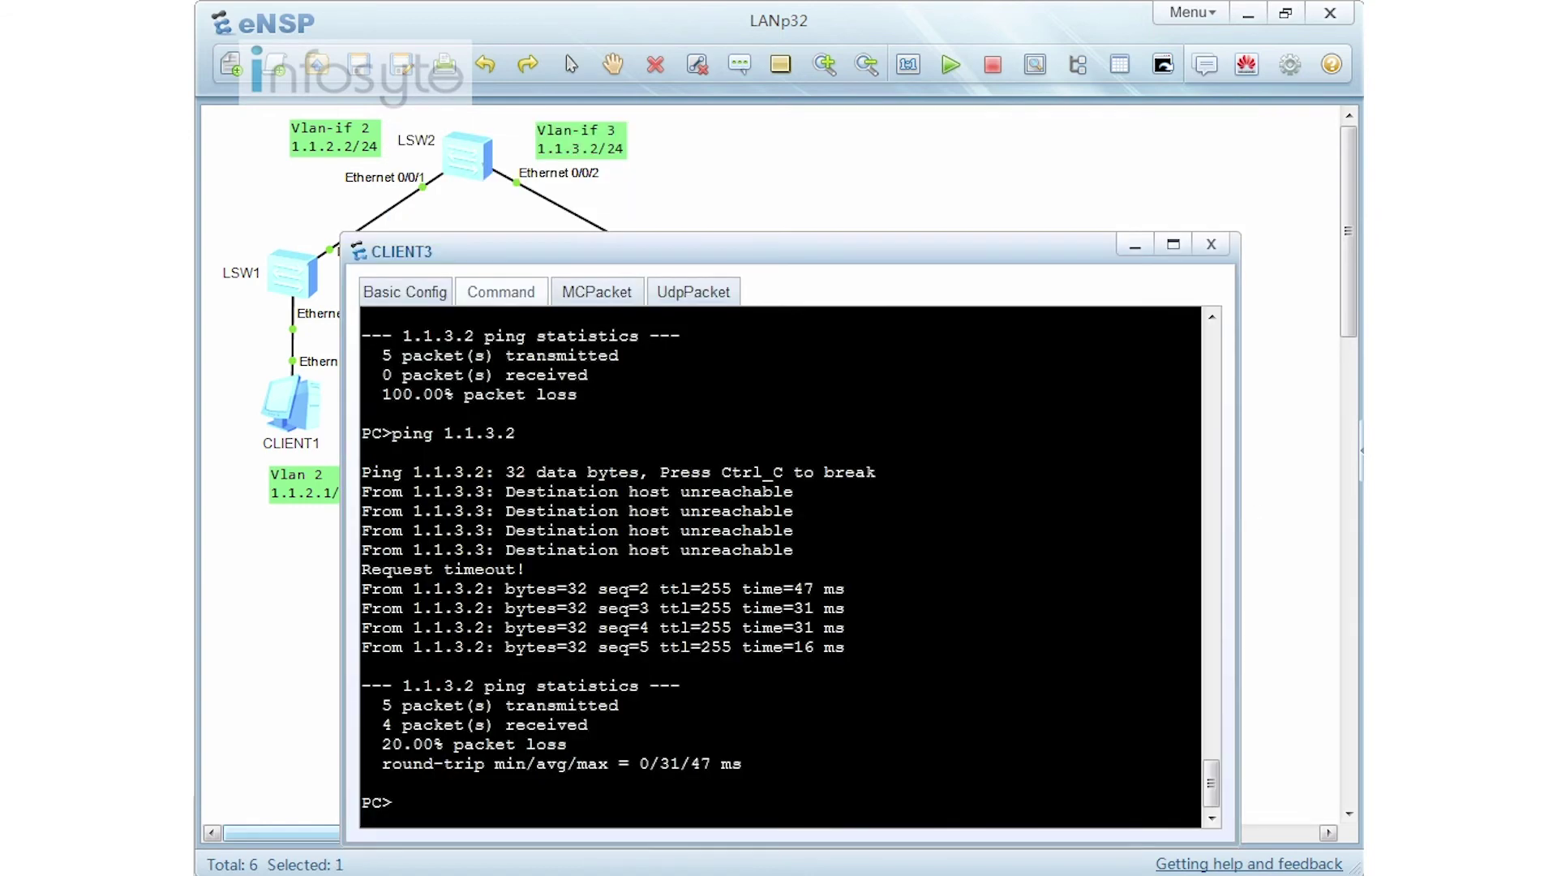
{"action": "key", "text": "Up"}
{"action": "key", "text": "Return"}
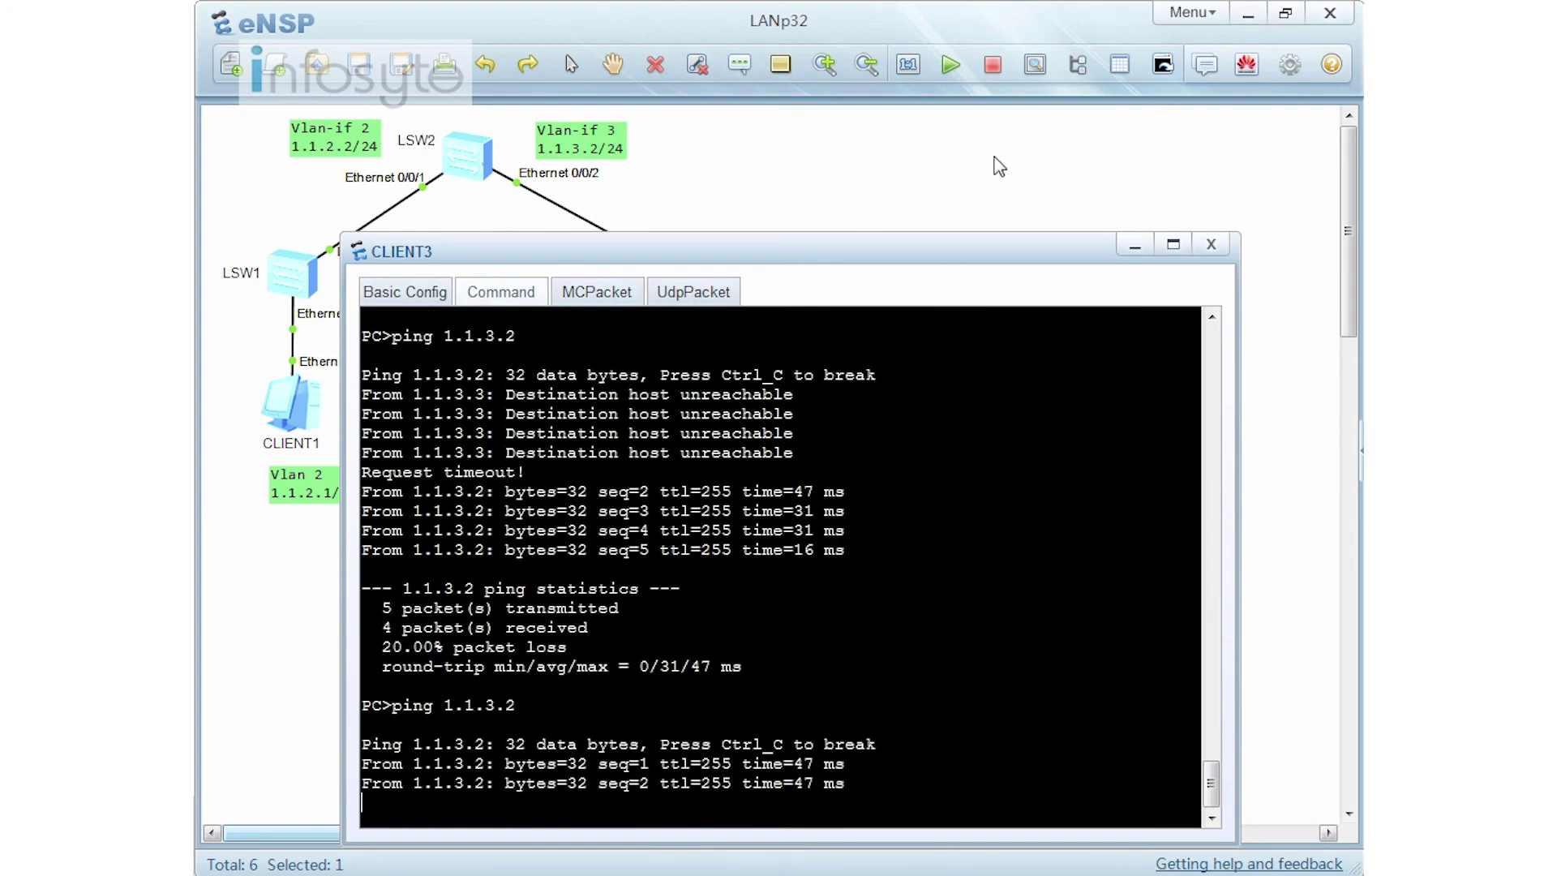
Display LSW3's MAC address table to check the port learned during CLIENT3's ping.
{"action": "left_click", "coordinate": [995, 167]}
{"action": "double_click", "coordinate": [705, 280]}
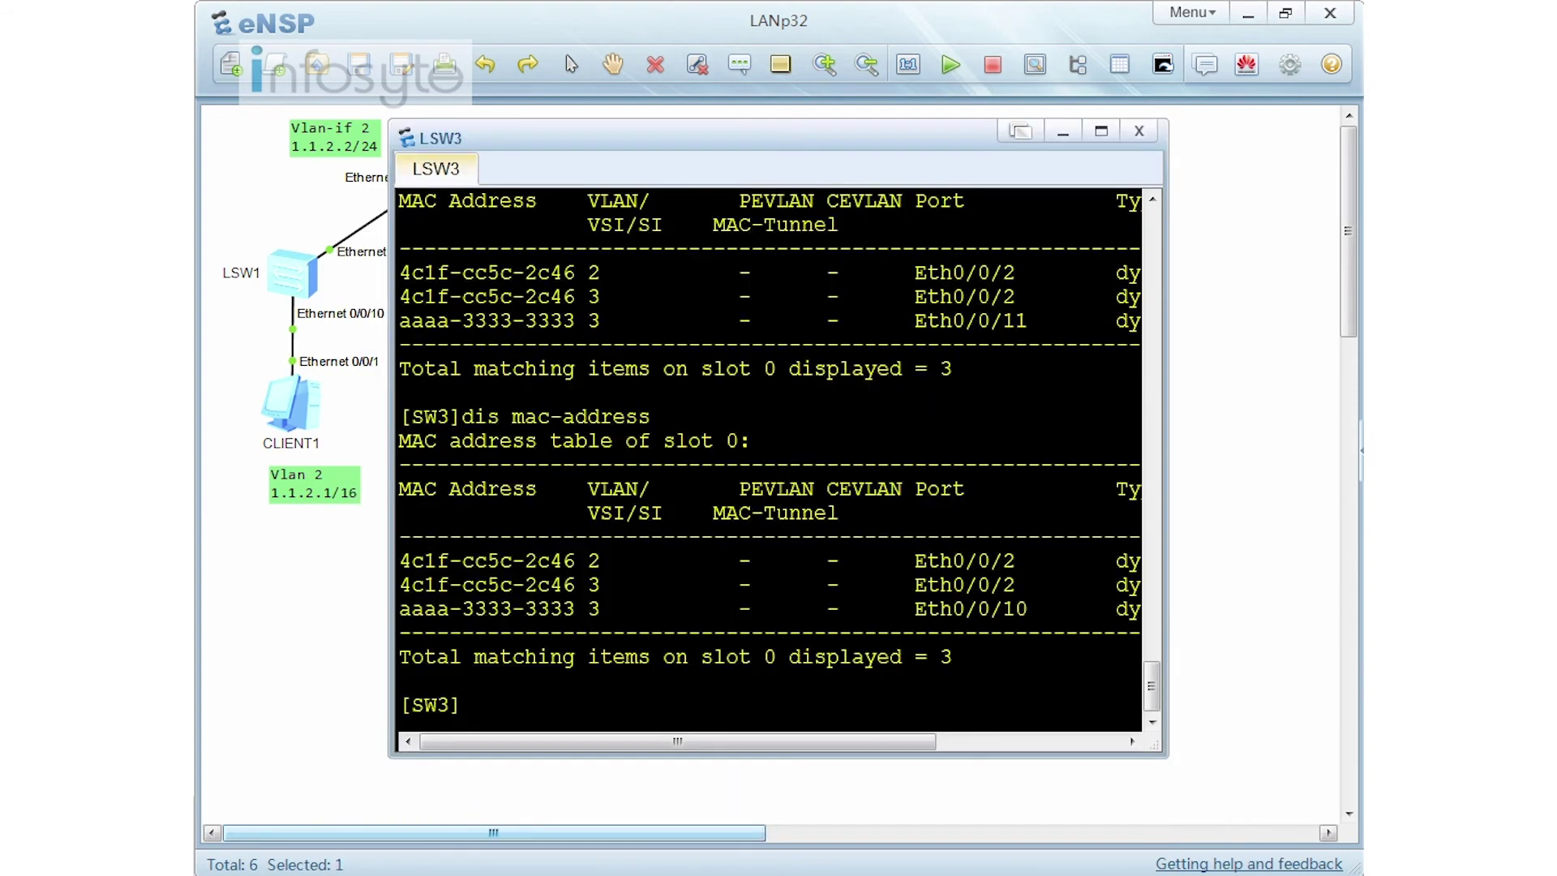
{"action": "key", "text": "Up"}
{"action": "key", "text": "Return"}
Set the MAC learning priority to 1 on LSW3's interface Ethernet0/0/10, checking the allowed value range first.
{"action": "type", "text": "int e0/0/10"}
{"action": "key", "text": "Return"}
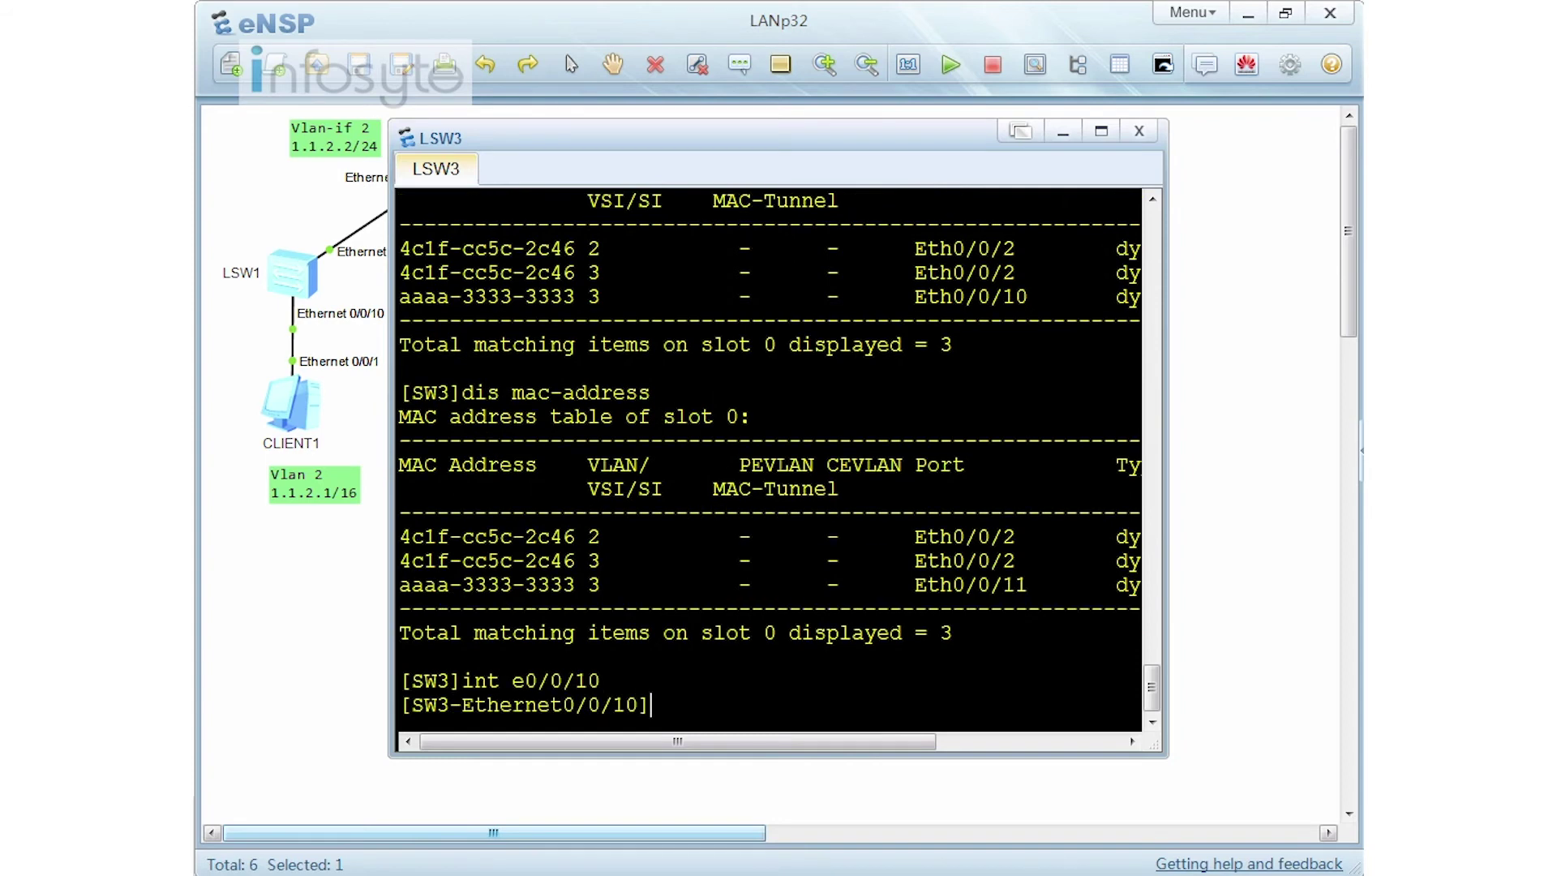
{"action": "type", "text": "mac-l"}
{"action": "key", "text": "Tab"}
{"action": "key", "text": "BackSpace"}
{"action": "key", "text": "BackSpace"}
{"action": "key", "text": "BackSpace"}
{"action": "key", "text": "BackSpace"}
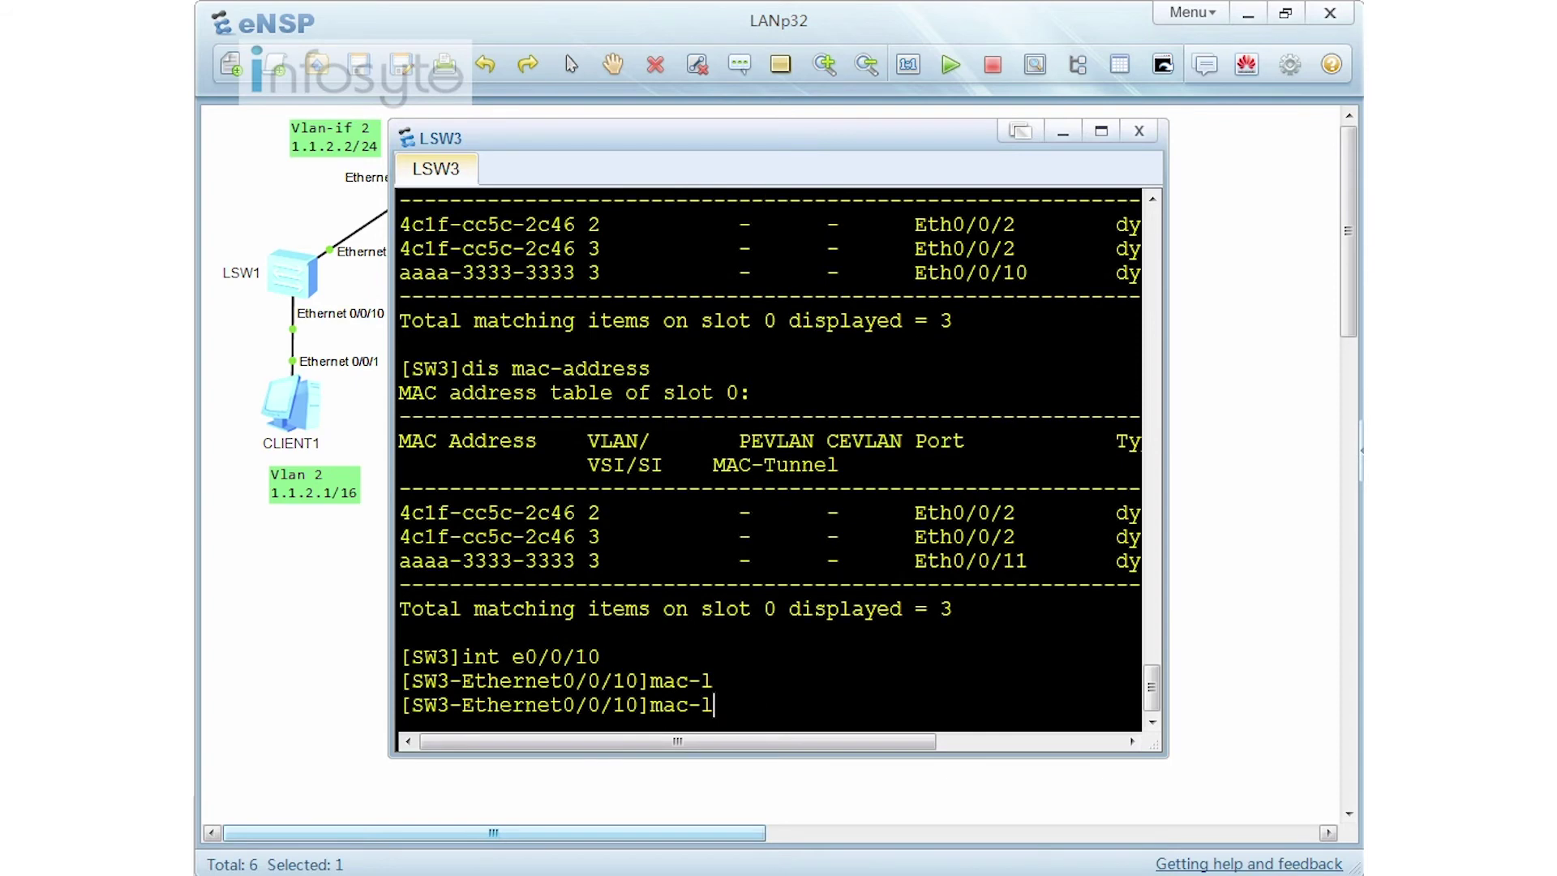
{"action": "type", "text": "ea"}
{"action": "key", "text": "Tab"}
{"action": "type", "text": "pr"}
{"action": "key", "text": "Tab"}
{"action": "type", "text": "?"}
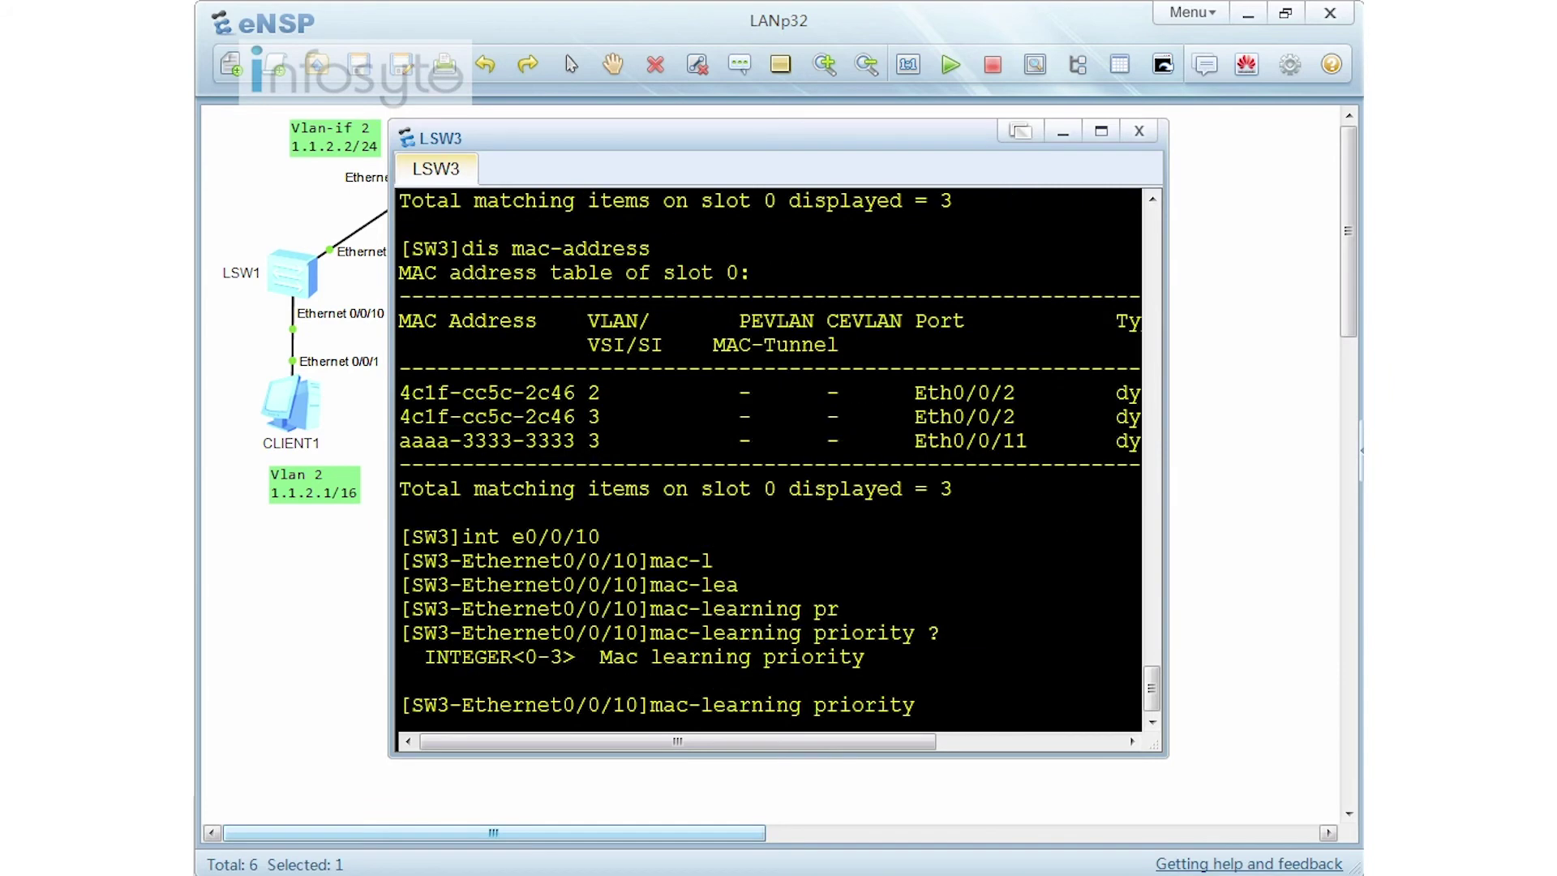
{"action": "type", "text": "1"}
{"action": "key", "text": "Return"}
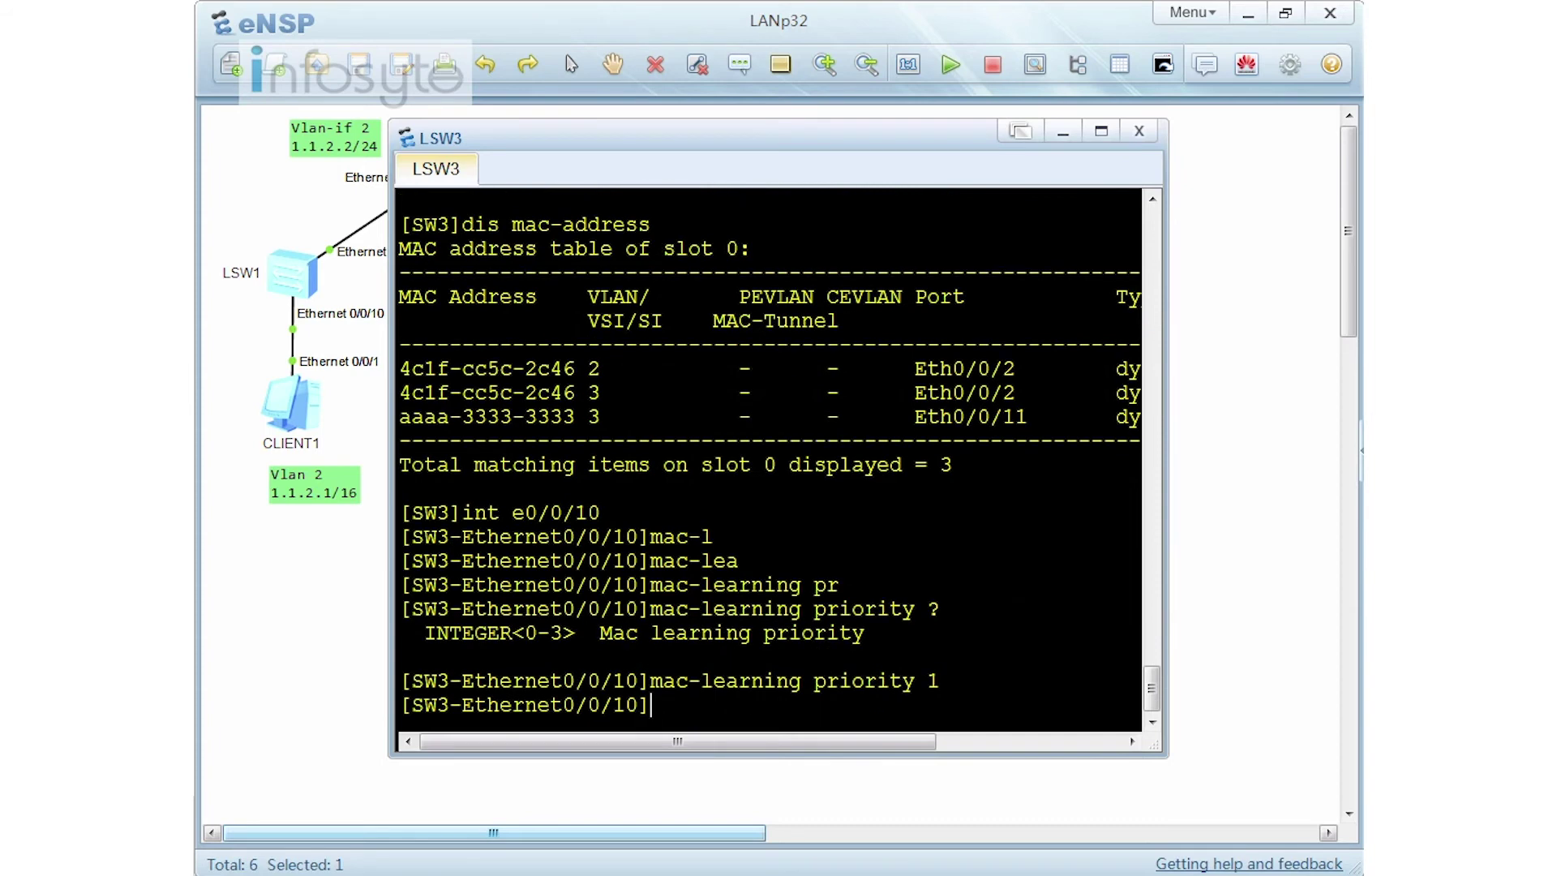
Return LSW3 to the system view and display its MAC address table.
{"action": "type", "text": "q"}
{"action": "key", "text": "Return"}
{"action": "key", "text": "Return"}
{"action": "key", "text": "Return"}
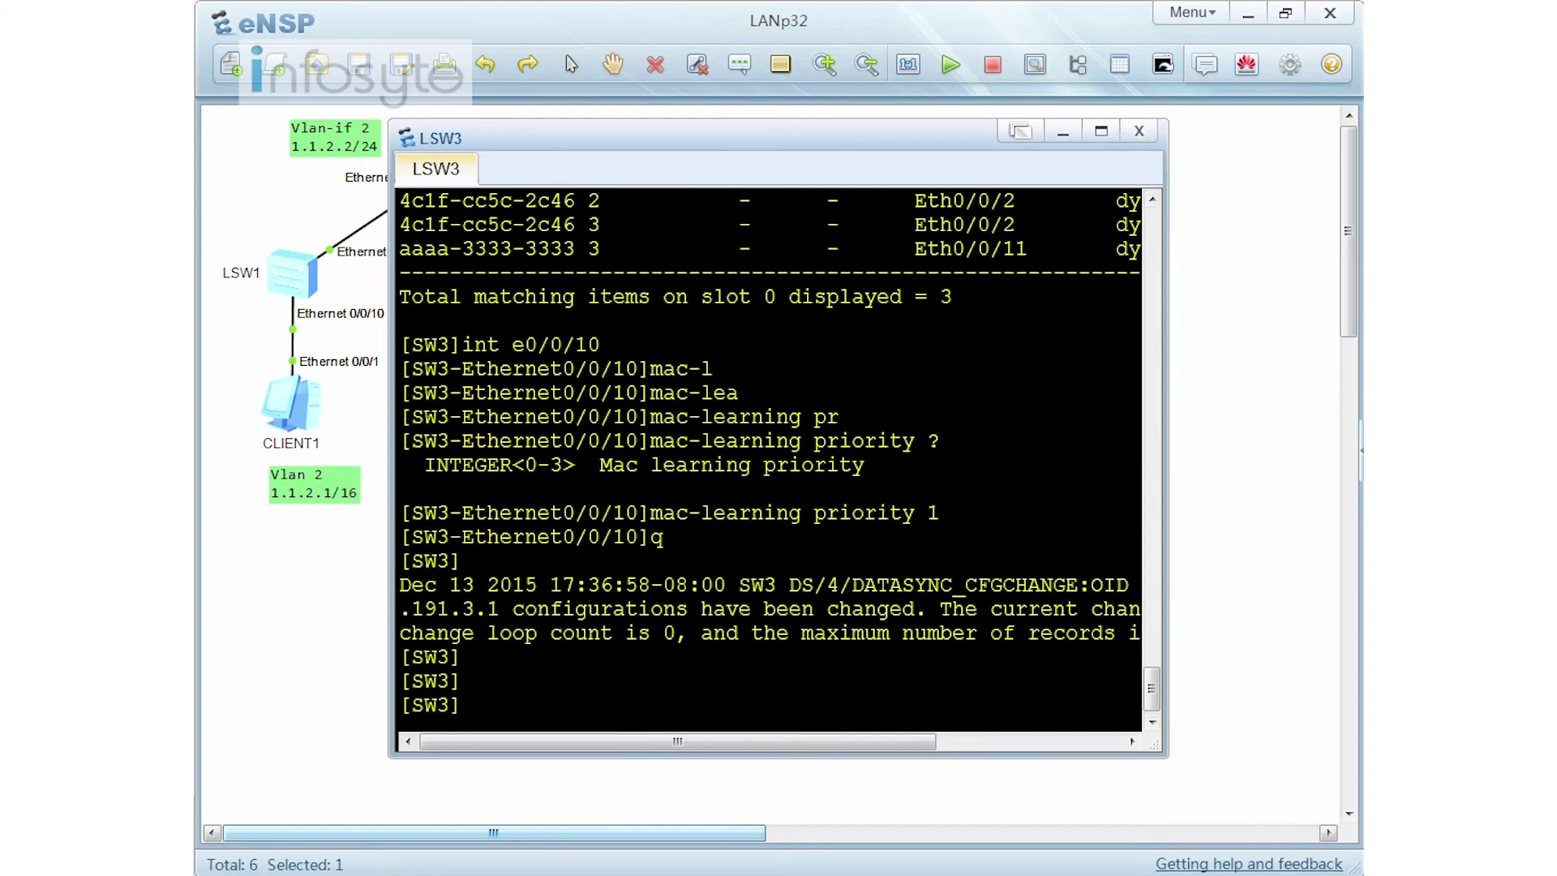
{"action": "left_click_drag", "start_coordinate": [450, 441], "coordinate": [614, 440]}
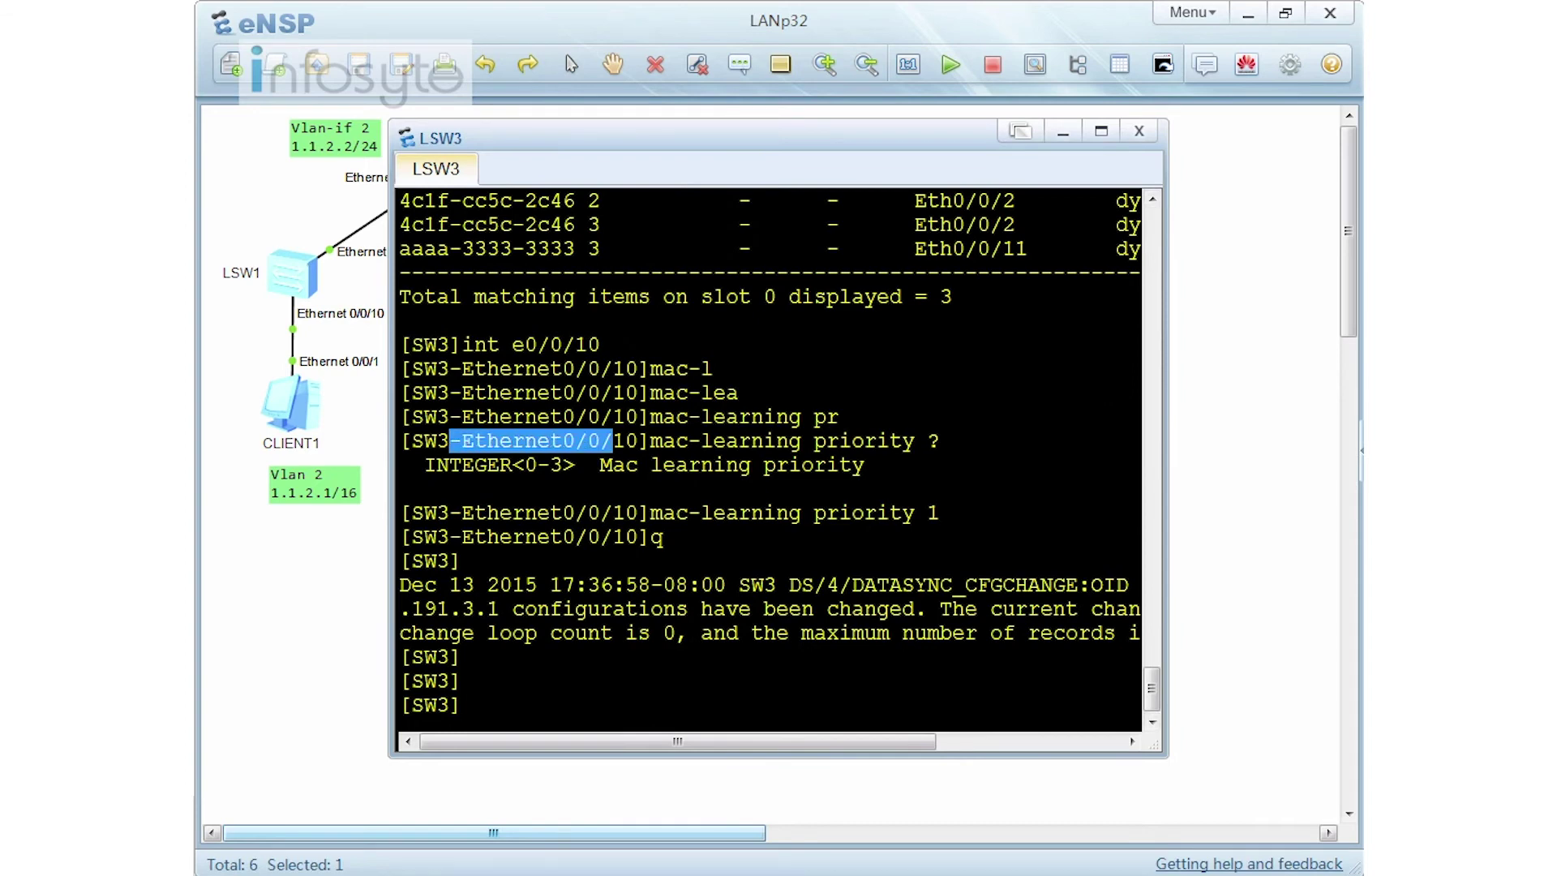
{"action": "type", "text": "dis mac-a"}
{"action": "key", "text": "Tab"}
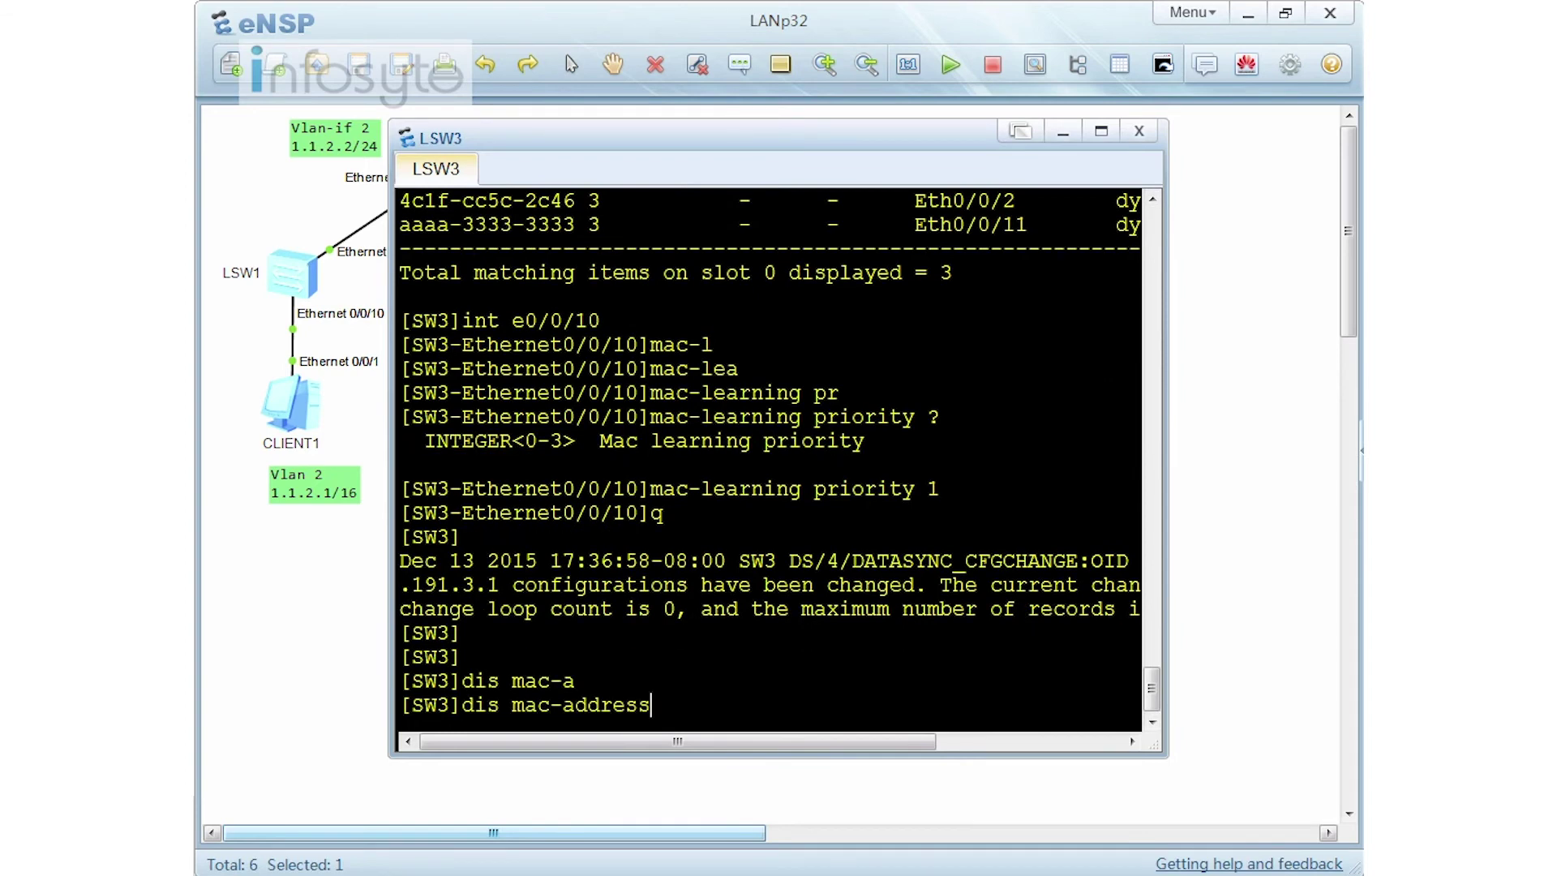
{"action": "key", "text": "Return"}
Ping 1.1.3.2 from CLIENT2's command prompt to test the new learning priority.
{"action": "left_click", "coordinate": [1241, 545]}
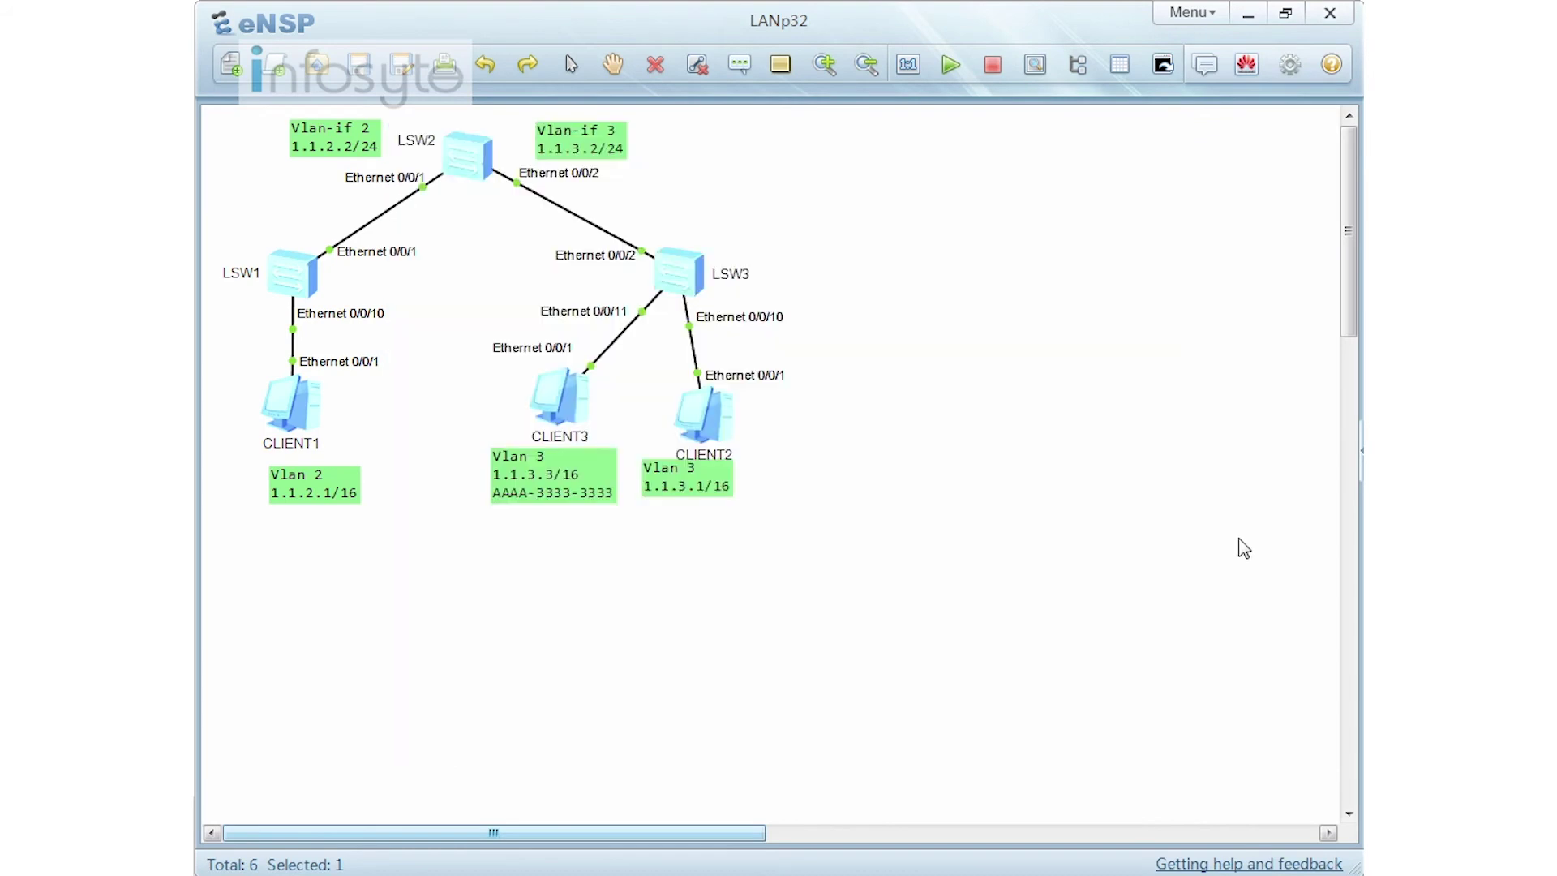
{"action": "double_click", "coordinate": [695, 410]}
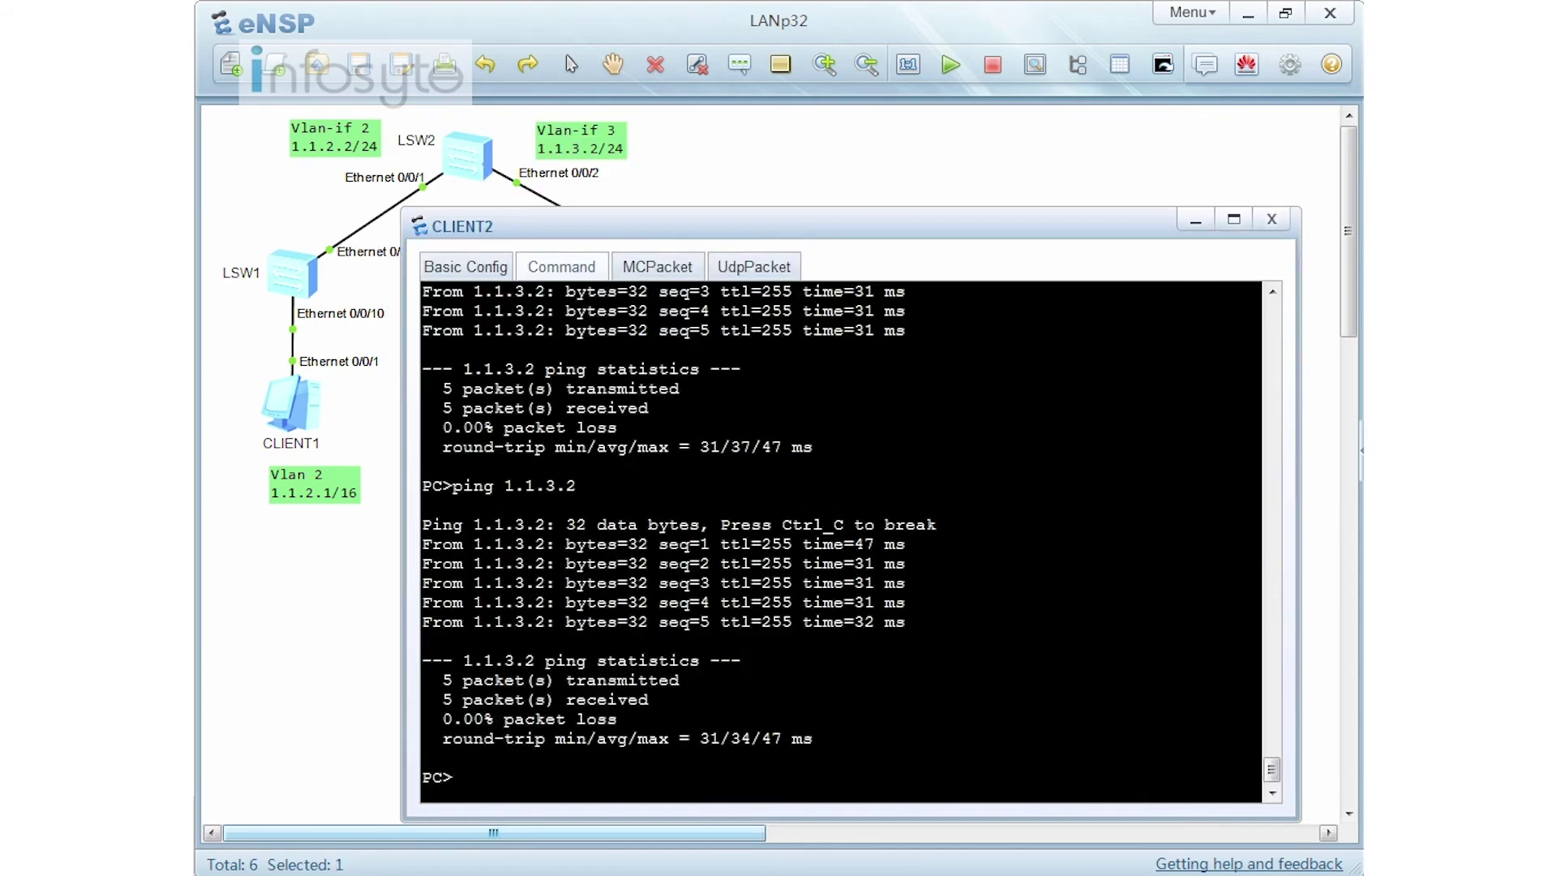
{"action": "key", "text": "Up"}
{"action": "key", "text": "Return"}
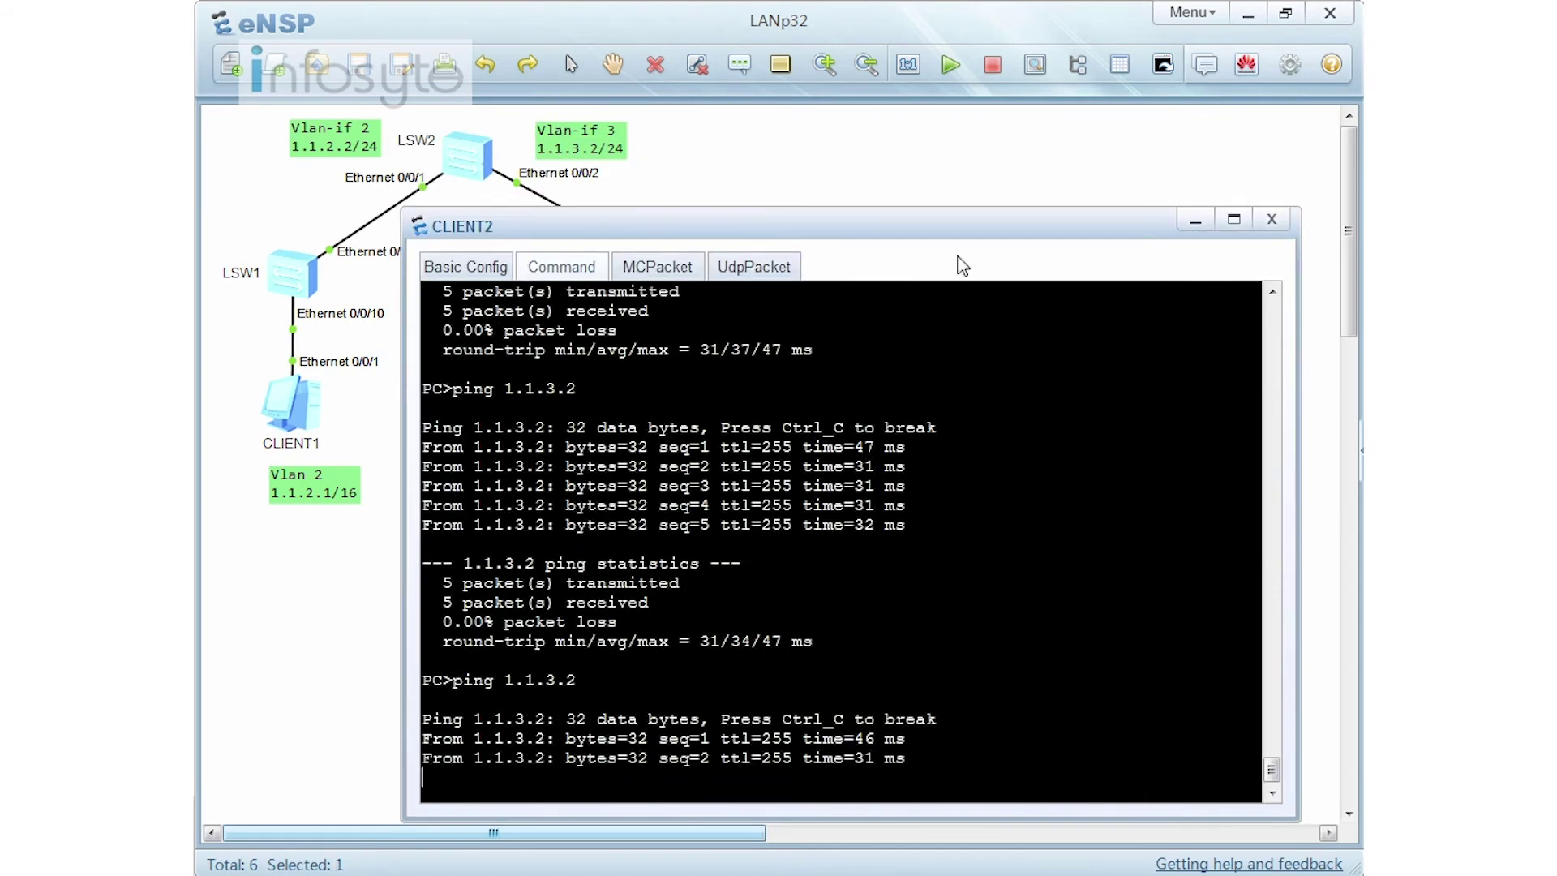
Ping 1.1.3.2 from CLIENT3's command prompt to test the new learning priority.
{"action": "left_click", "coordinate": [963, 173]}
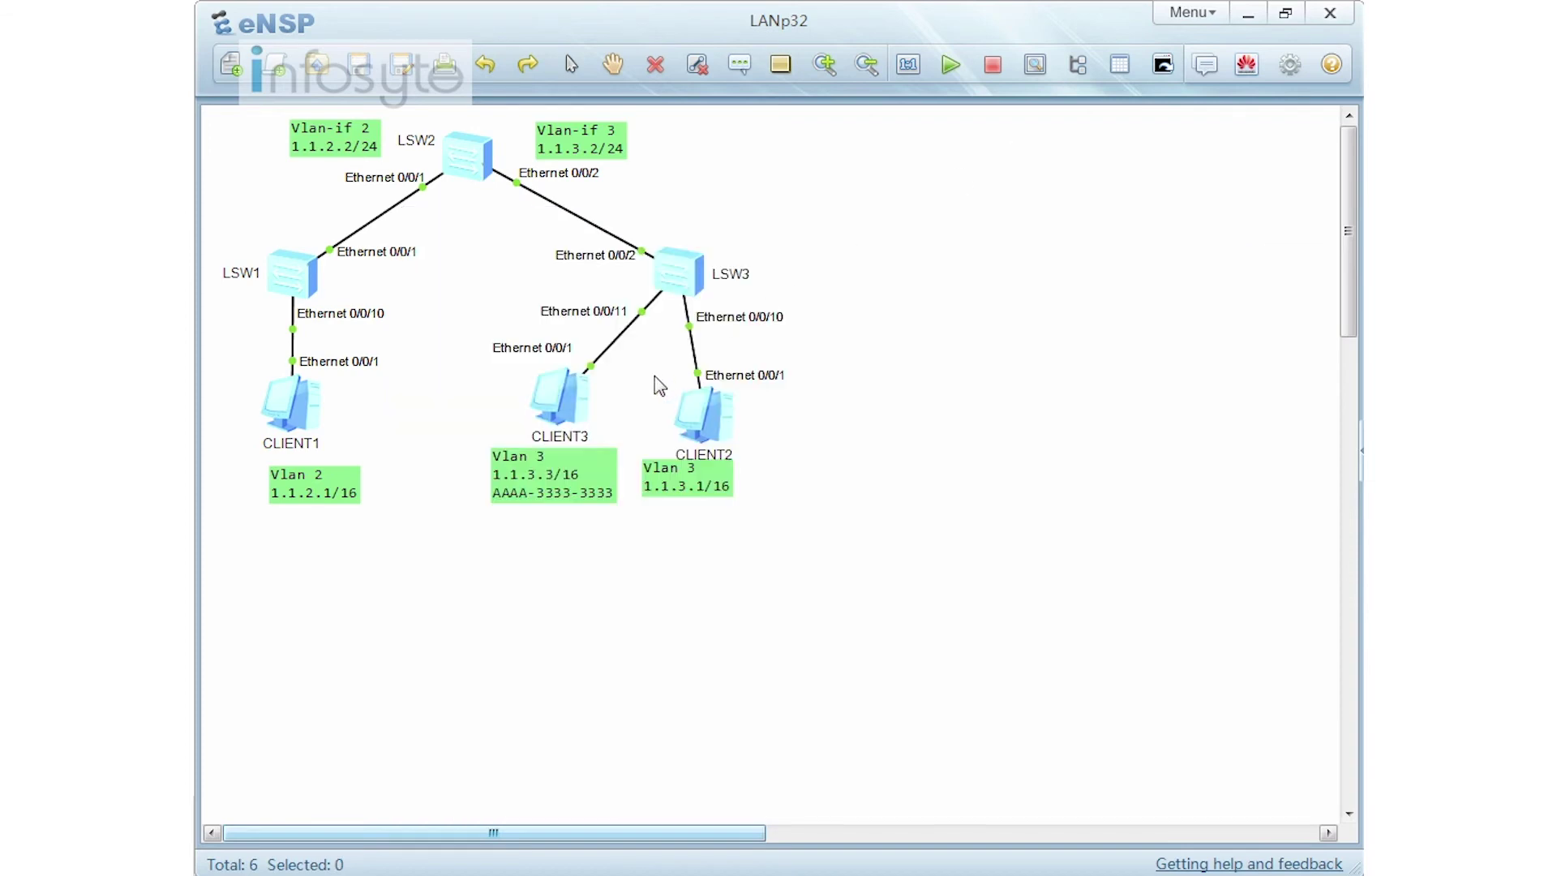
{"action": "double_click", "coordinate": [540, 403]}
{"action": "key", "text": "Up"}
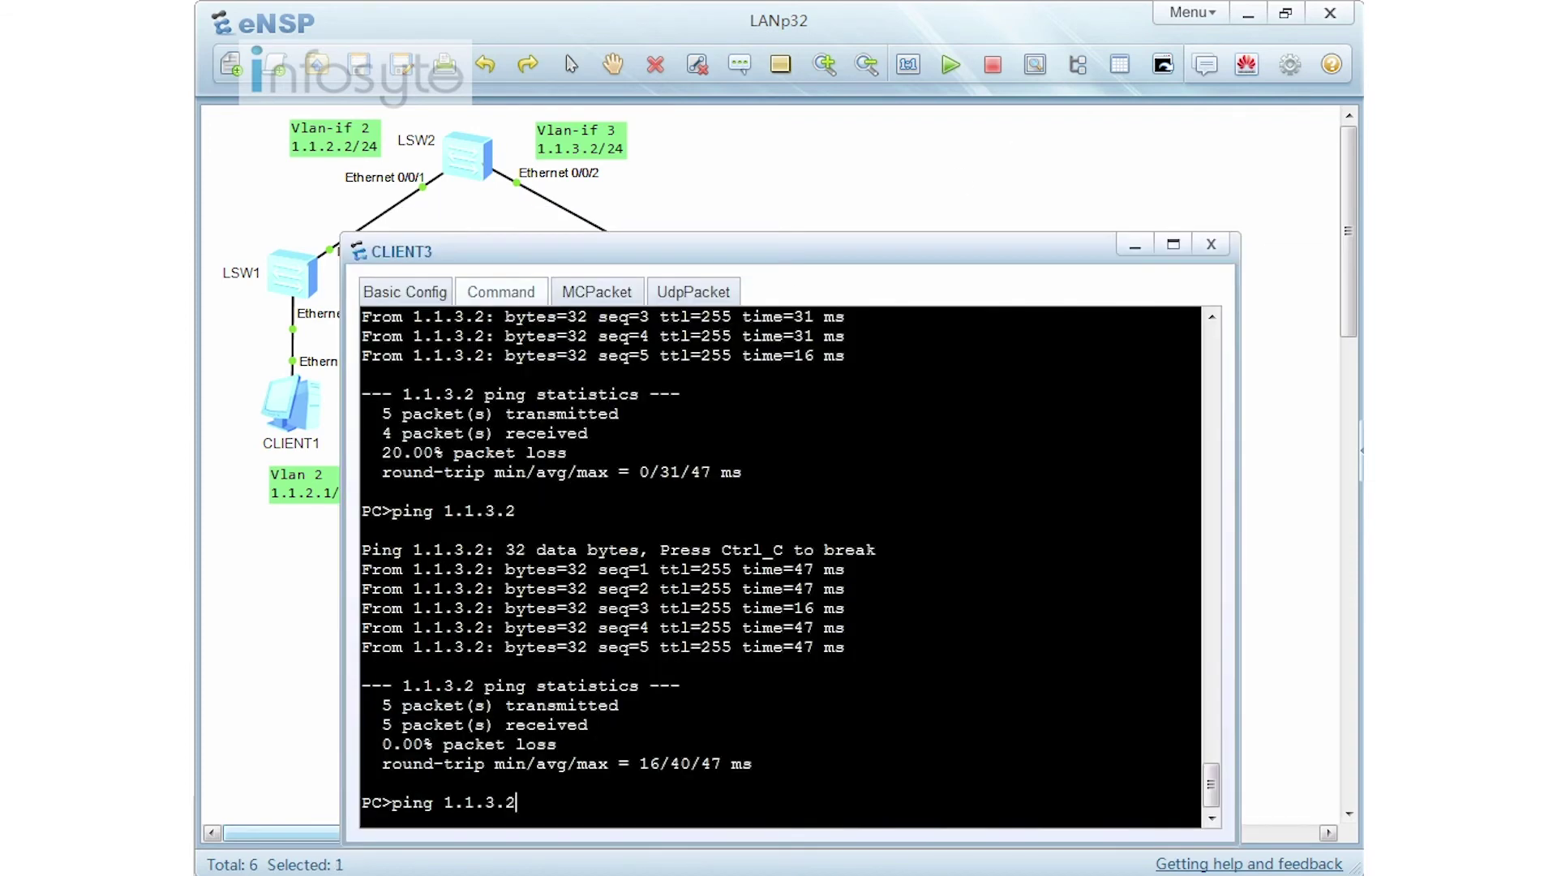
{"action": "key", "text": "Return"}
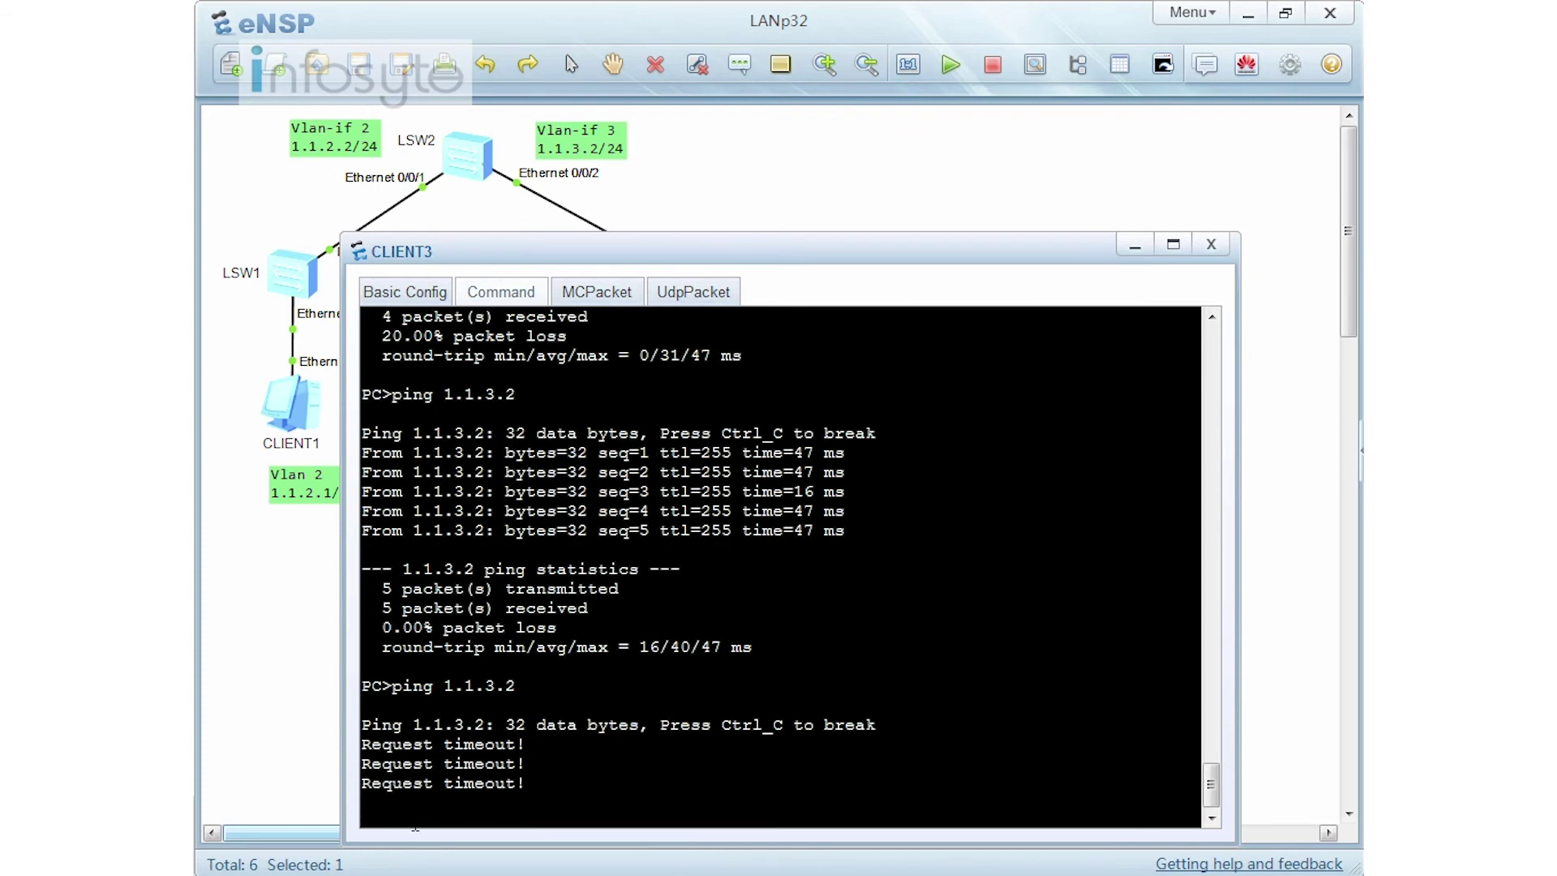
Display LSW3's MAC address table to check which port aaaa-3333-3333 is learned on.
{"action": "left_click", "coordinate": [820, 185]}
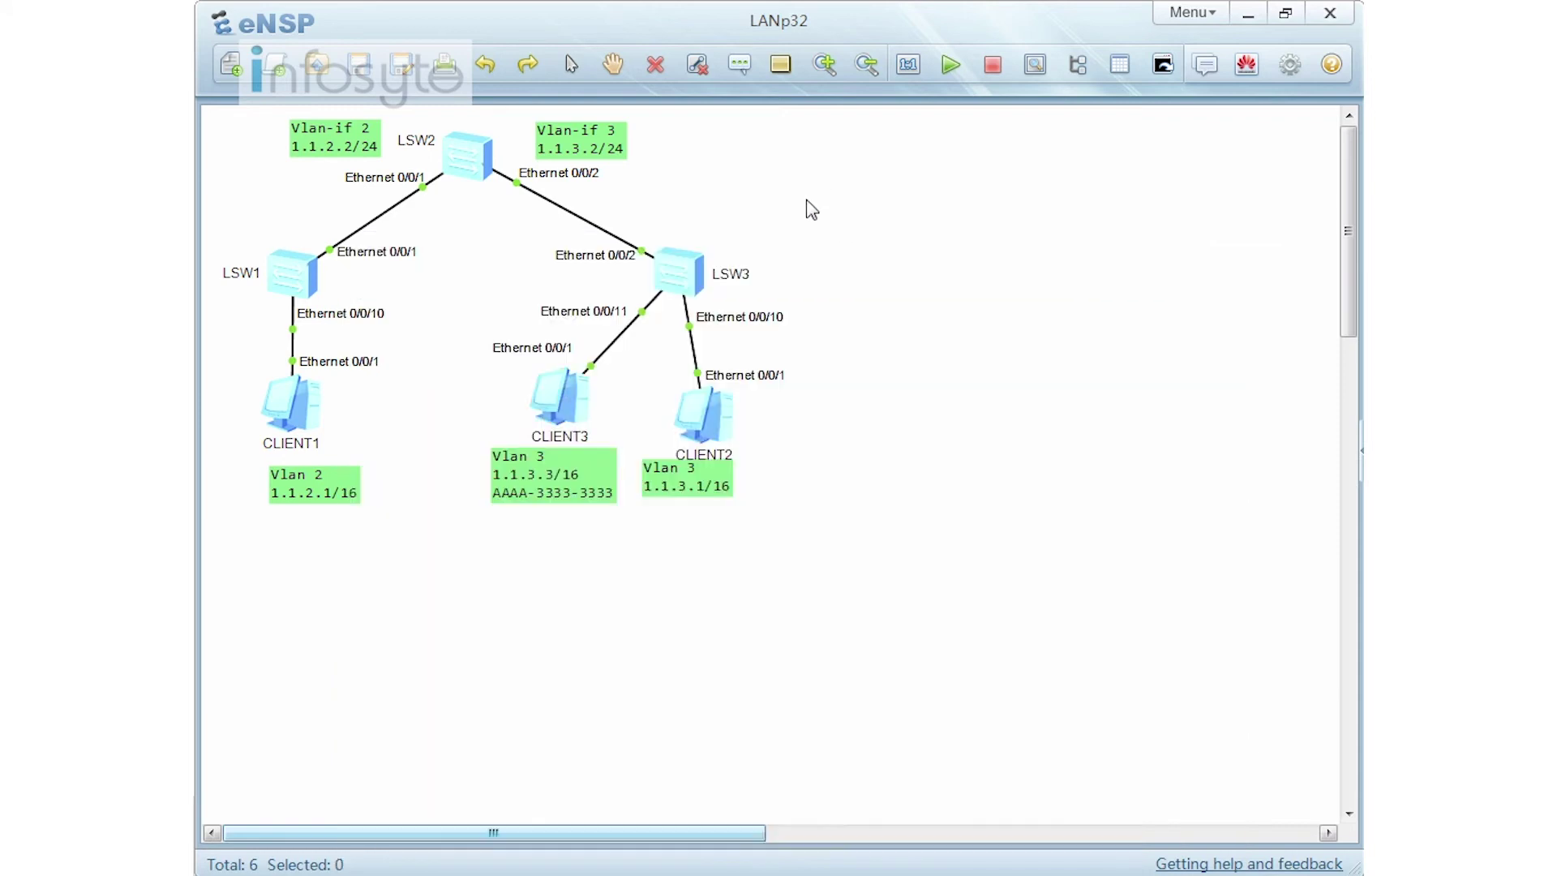
{"action": "double_click", "coordinate": [679, 272]}
{"action": "key", "text": "Up"}
{"action": "key", "text": "Return"}
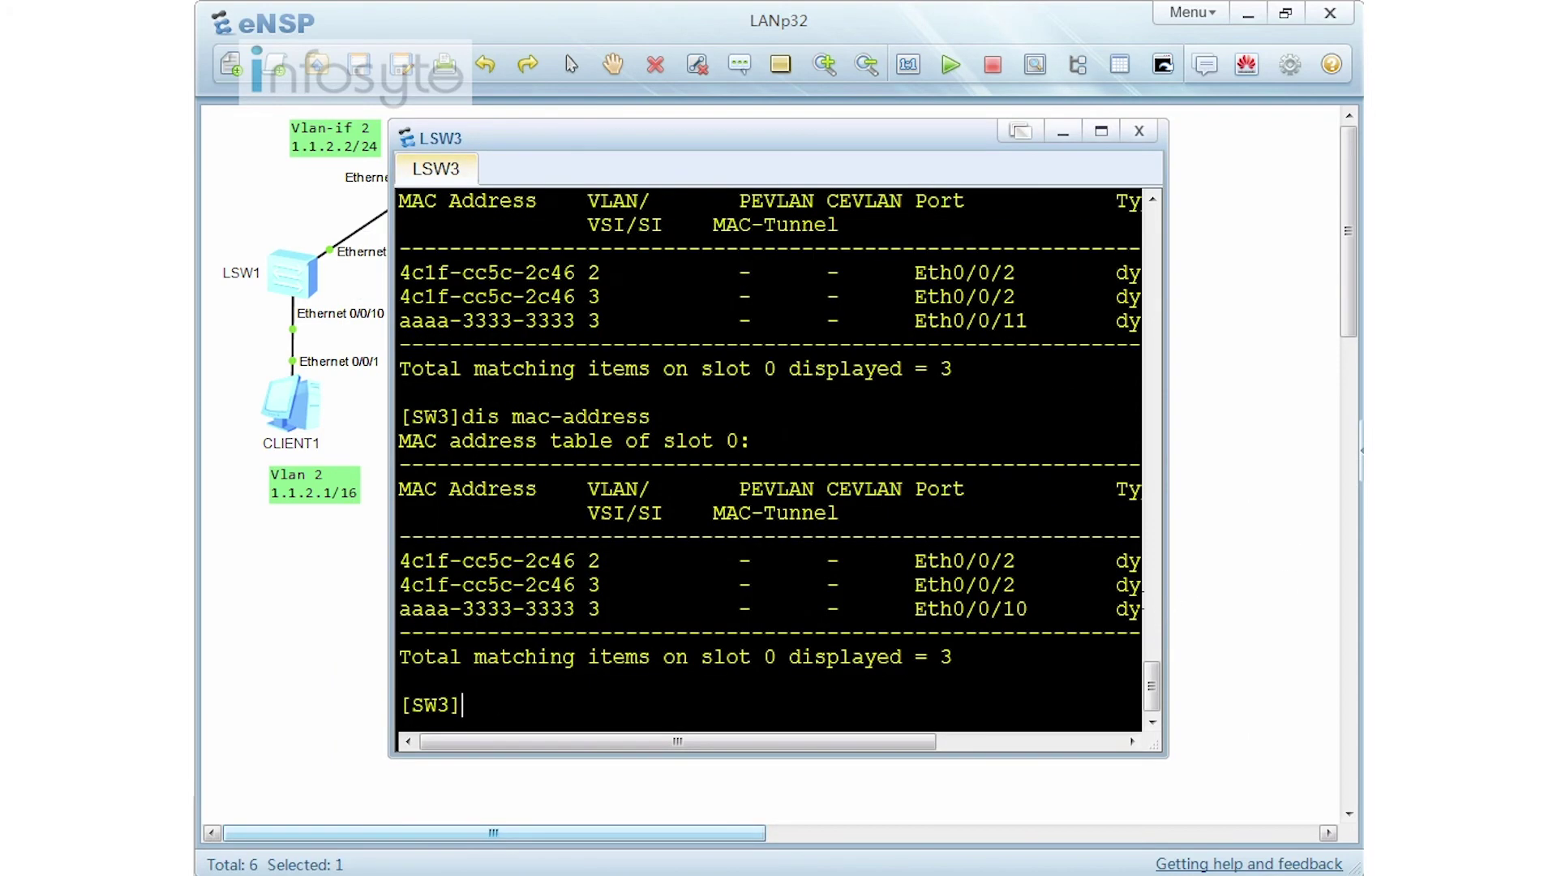
Display LSW3's MAC address flapping record and examine its original port, move port and number of moves.
{"action": "type", "text": "dis mac-a"}
{"action": "key", "text": "Tab"}
{"action": "type", "text": "fl"}
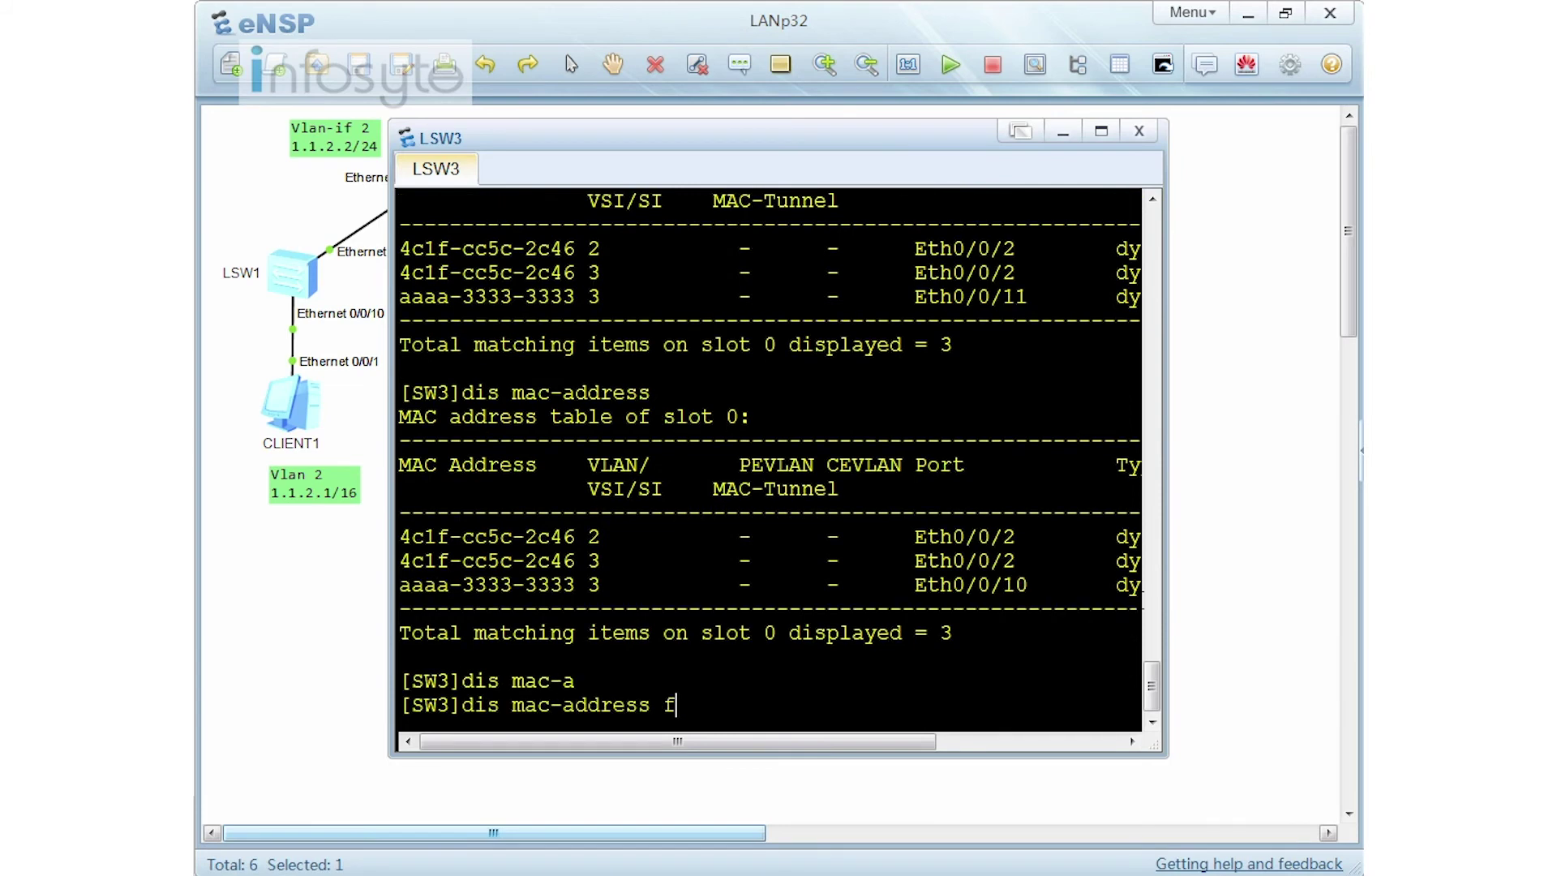
{"action": "key", "text": "Tab"}
{"action": "type", "text": "re"}
{"action": "key", "text": "Tab"}
{"action": "key", "text": "Return"}
{"action": "left_click_drag", "start_coordinate": [597, 741], "coordinate": [844, 740]}
{"action": "left_click_drag", "start_coordinate": [1052, 559], "coordinate": [1115, 561]}
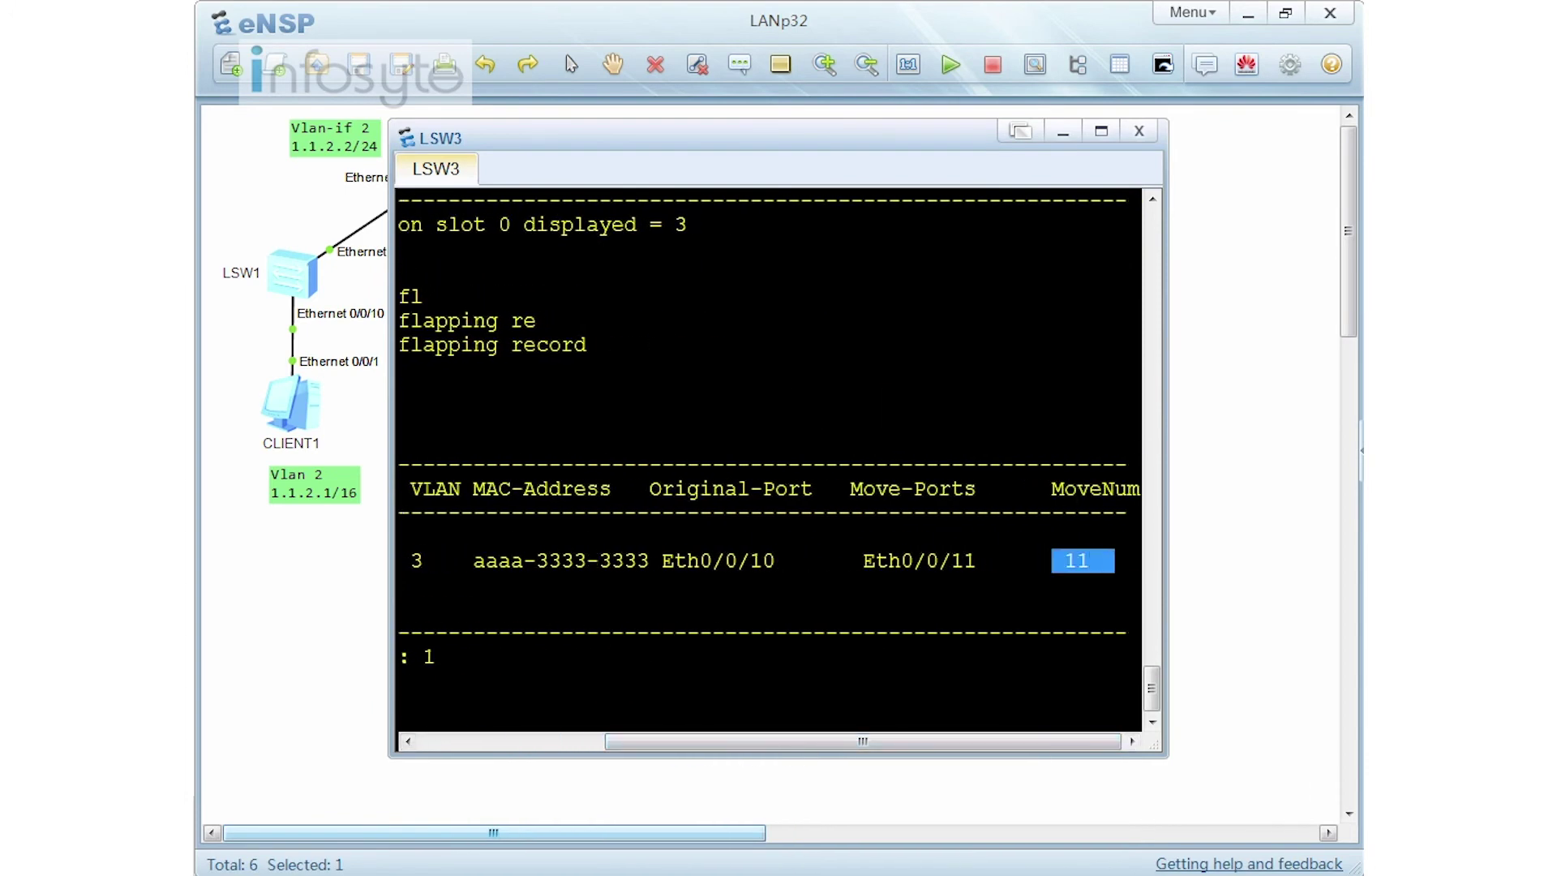
{"action": "left_click_drag", "start_coordinate": [1015, 755], "coordinate": [950, 759]}
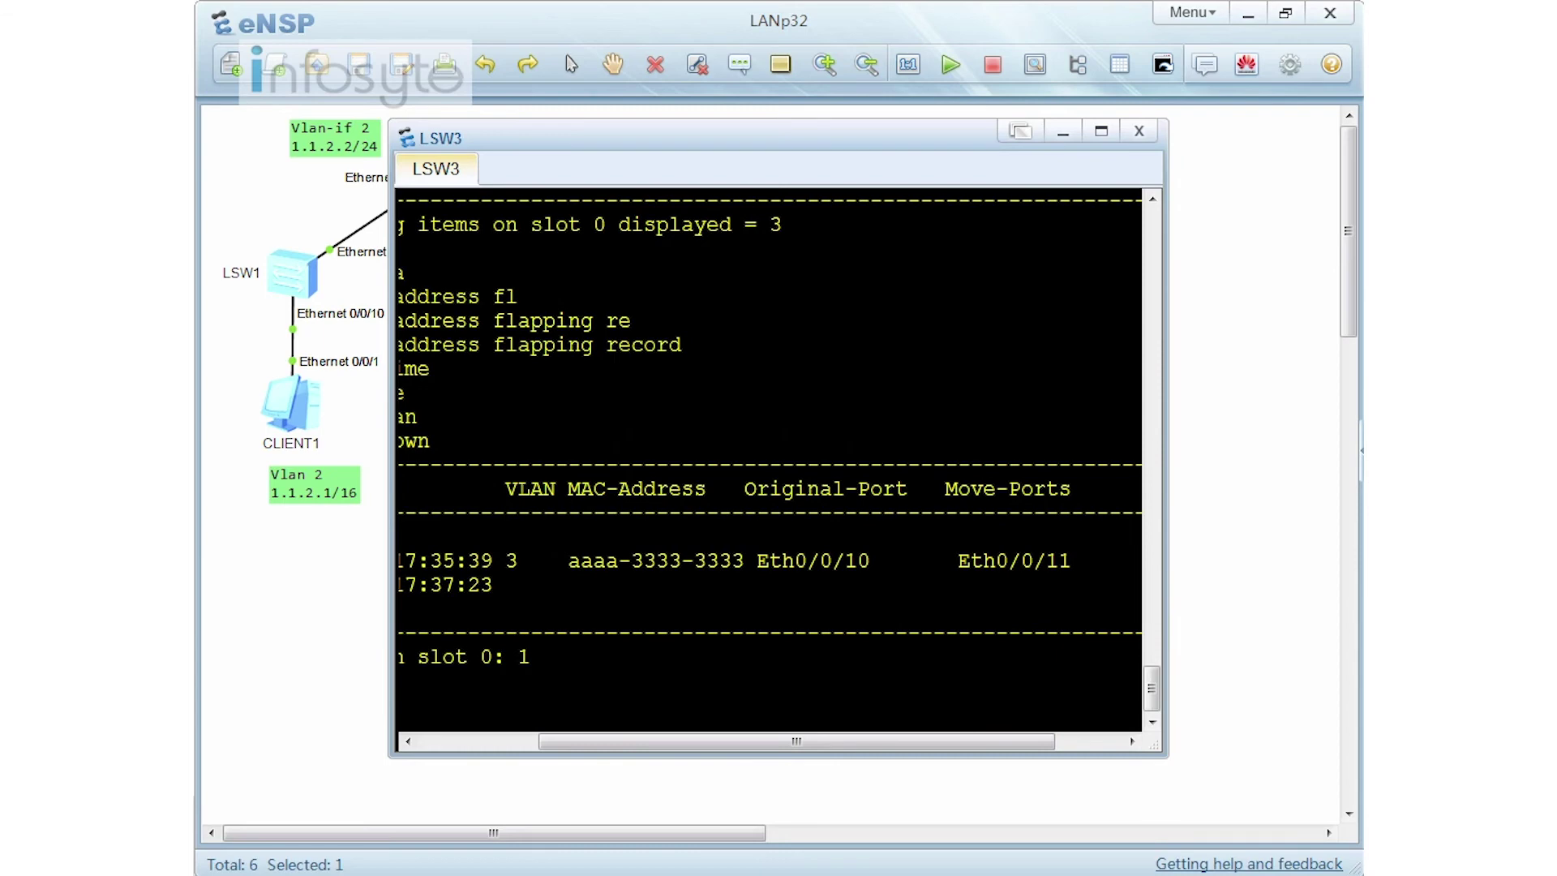
{"action": "left_click_drag", "start_coordinate": [858, 734], "coordinate": [668, 744]}
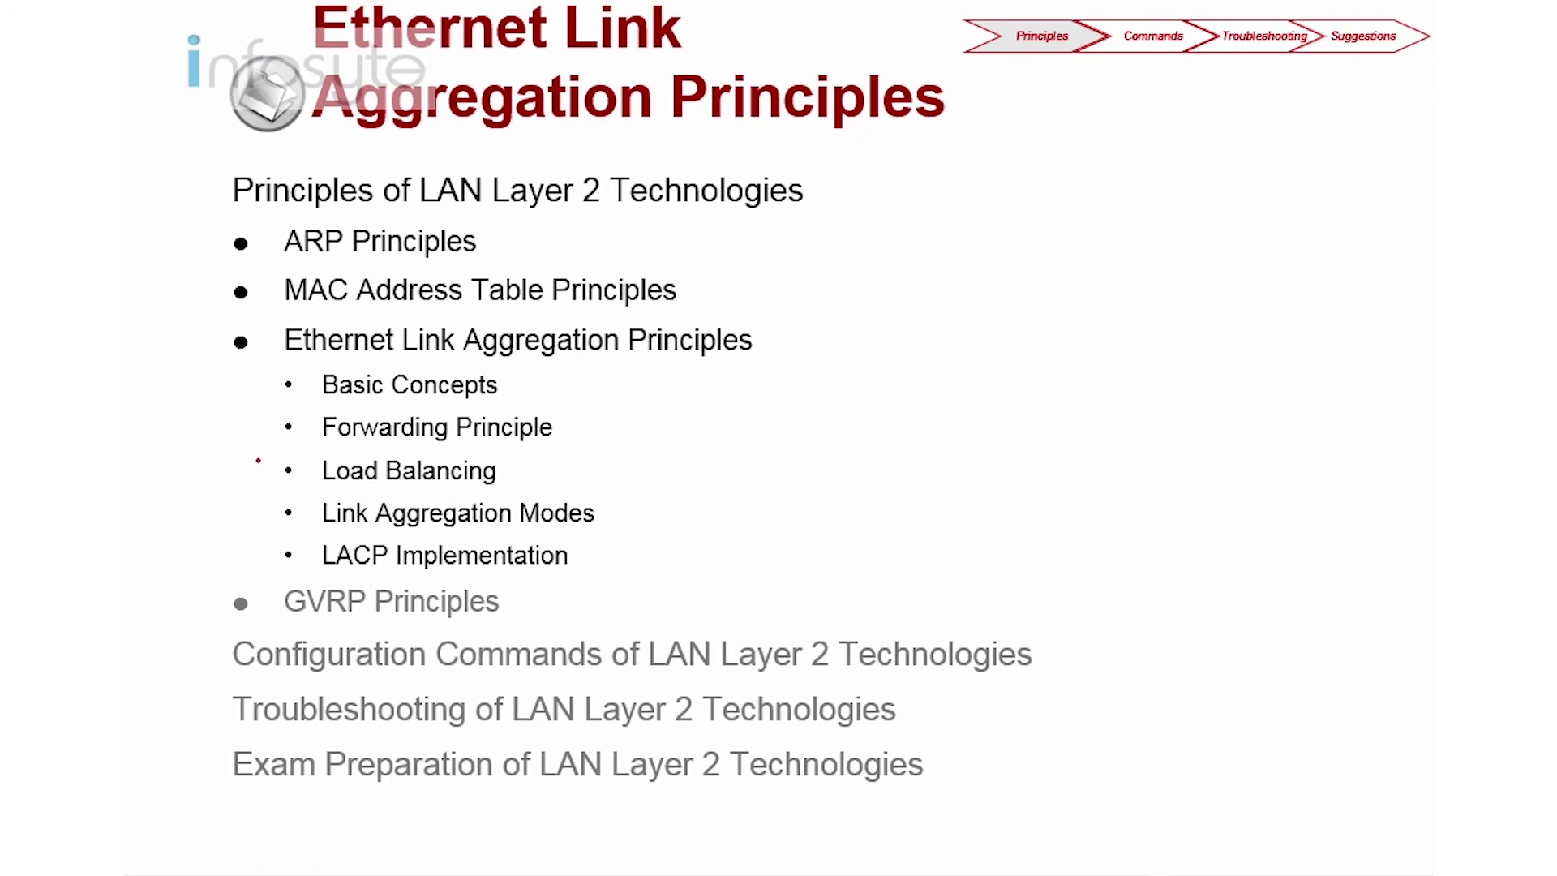
{"action": "mouse_move", "coordinate": [267, 376]}
{"action": "left_mouse_down"}
{"action": "mouse_move", "coordinate": [268, 542]}
{"action": "mouse_move", "coordinate": [288, 571]}
{"action": "left_mouse_up"}
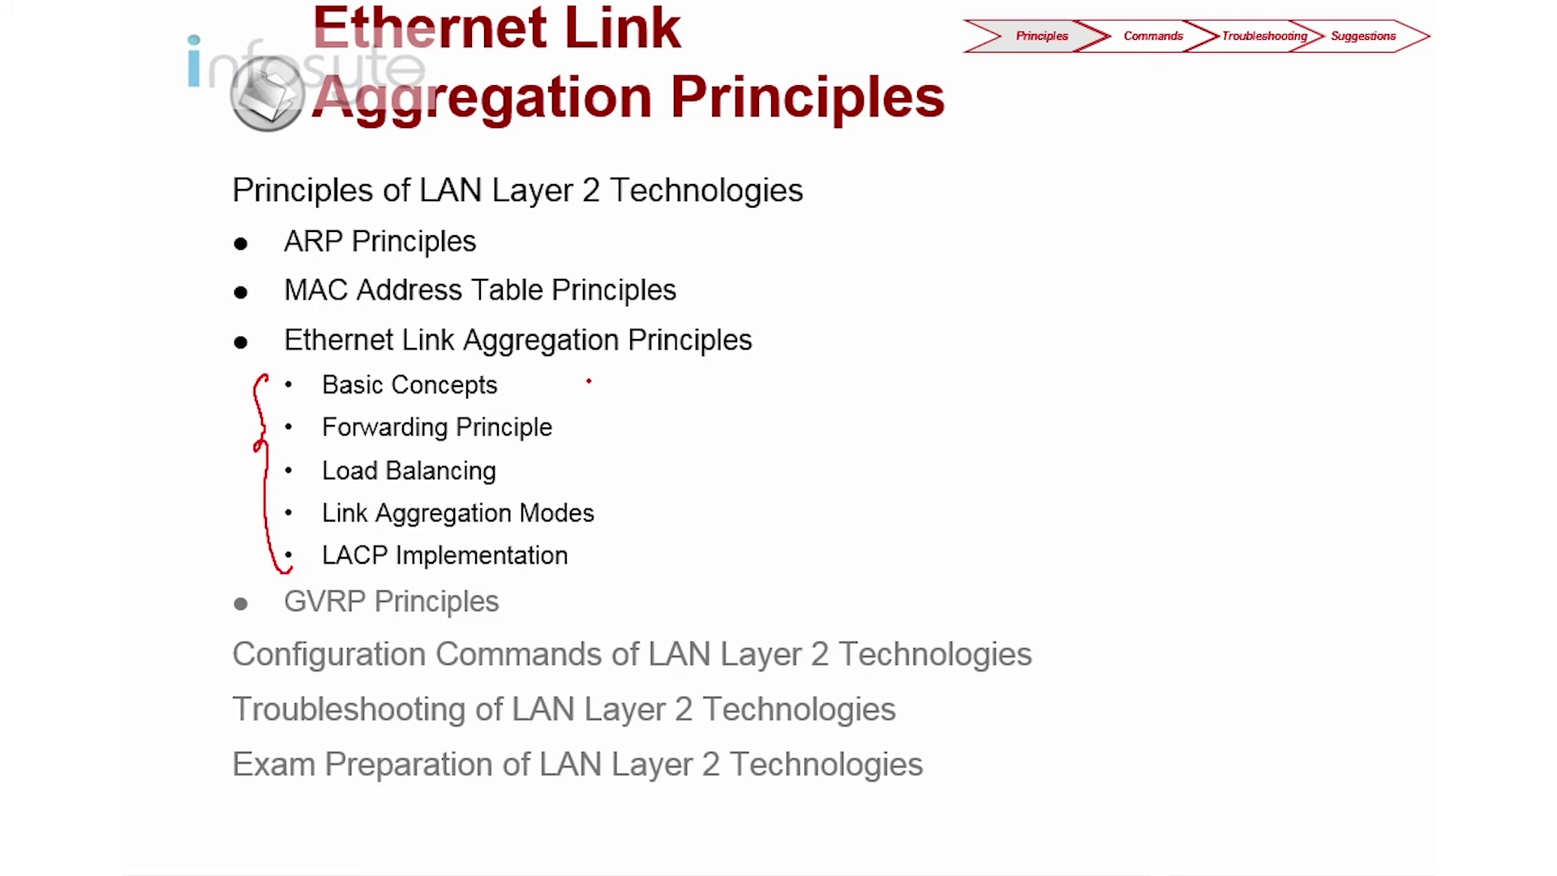